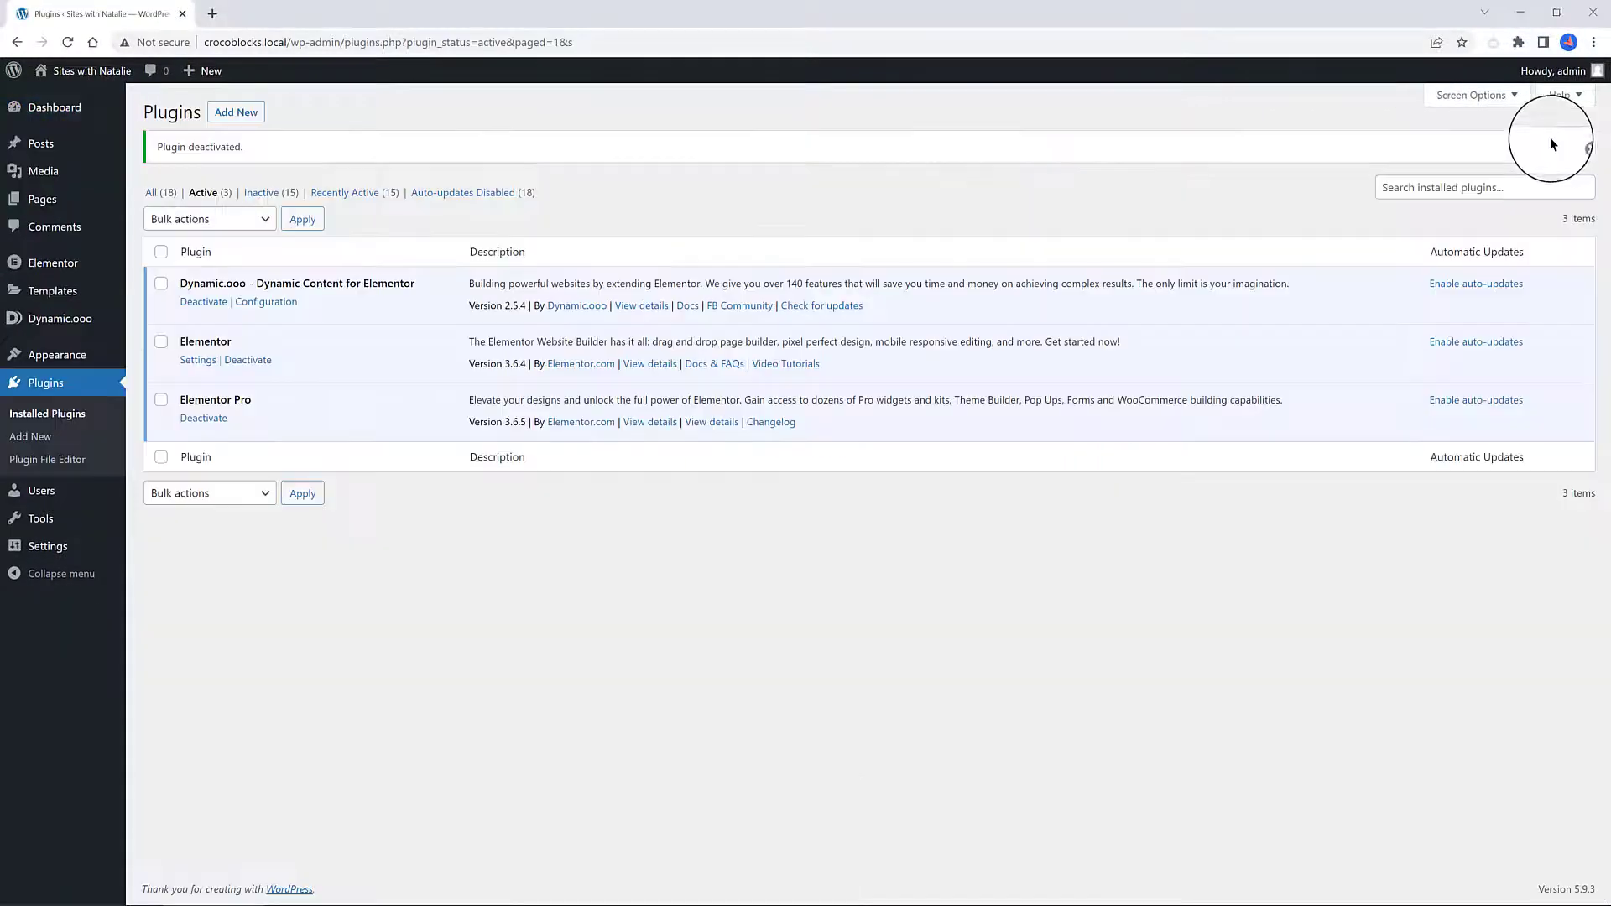
Step: Dismiss the 'Plugin deactivated' notice and go to the WordPress Pages list
{"action": "left_click", "coordinate": [1585, 148]}
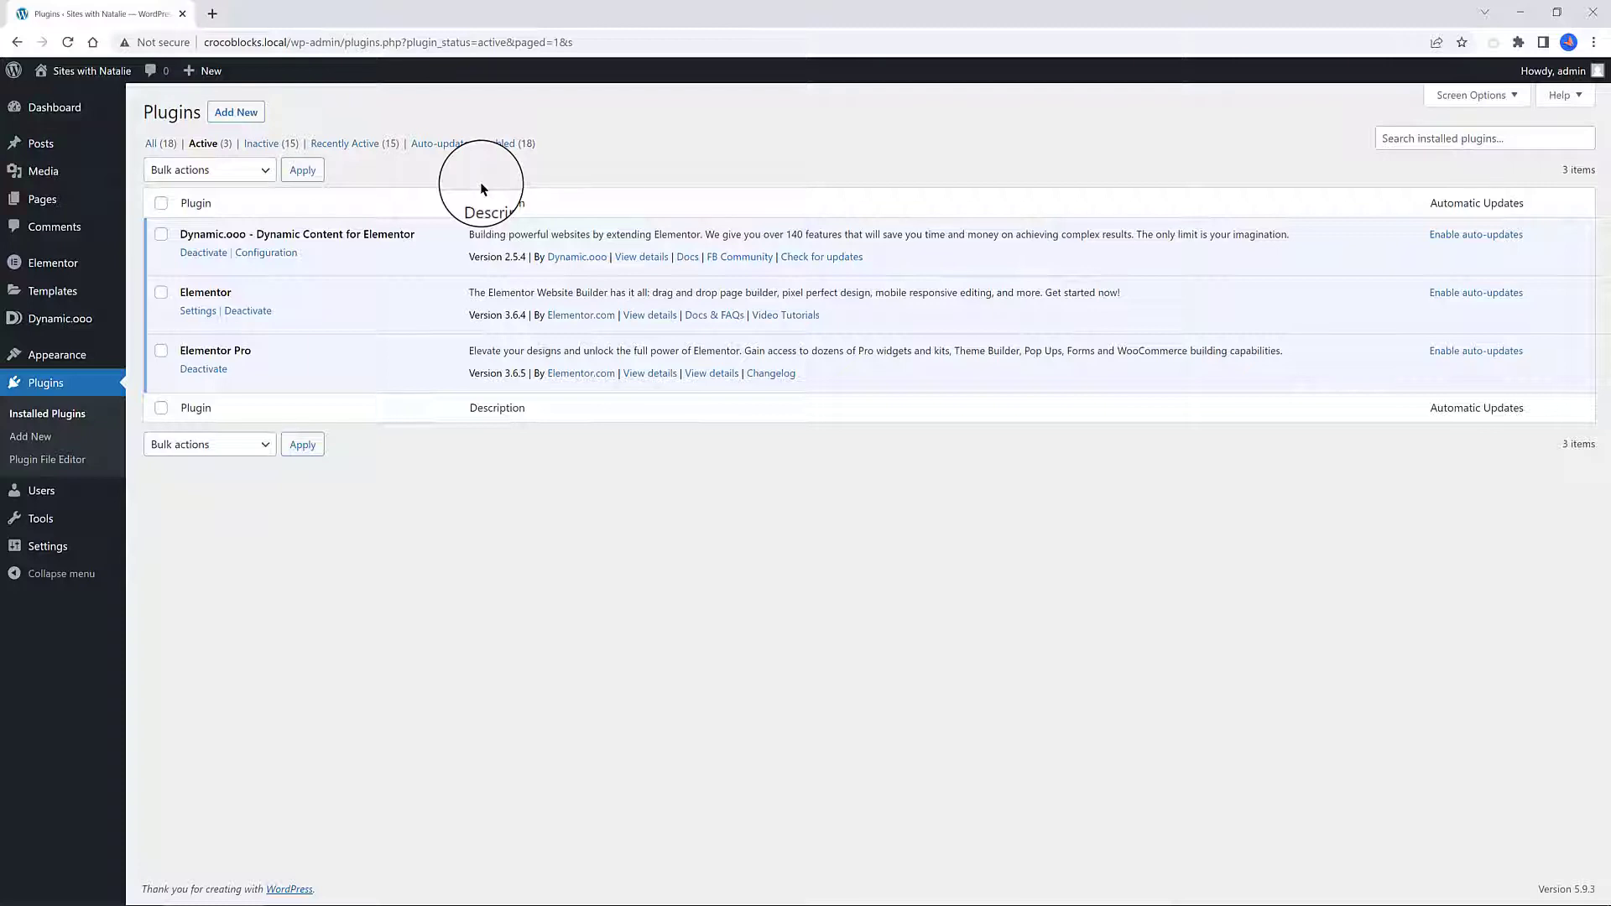
{"action": "mouse_move", "coordinate": [84, 198]}
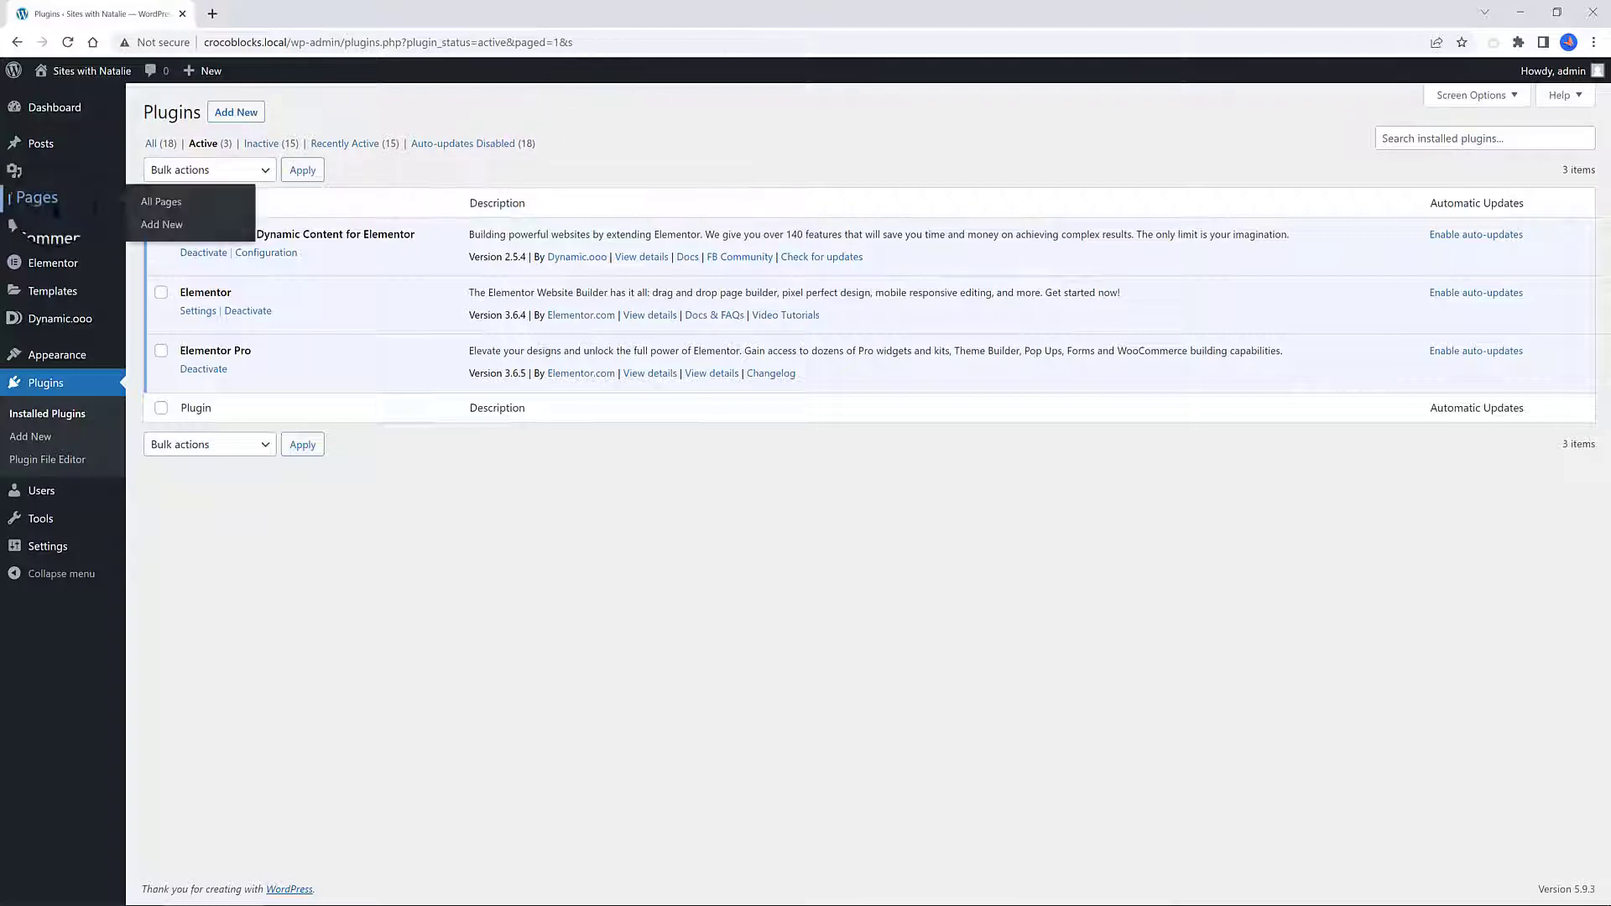
{"action": "left_click", "coordinate": [164, 210]}
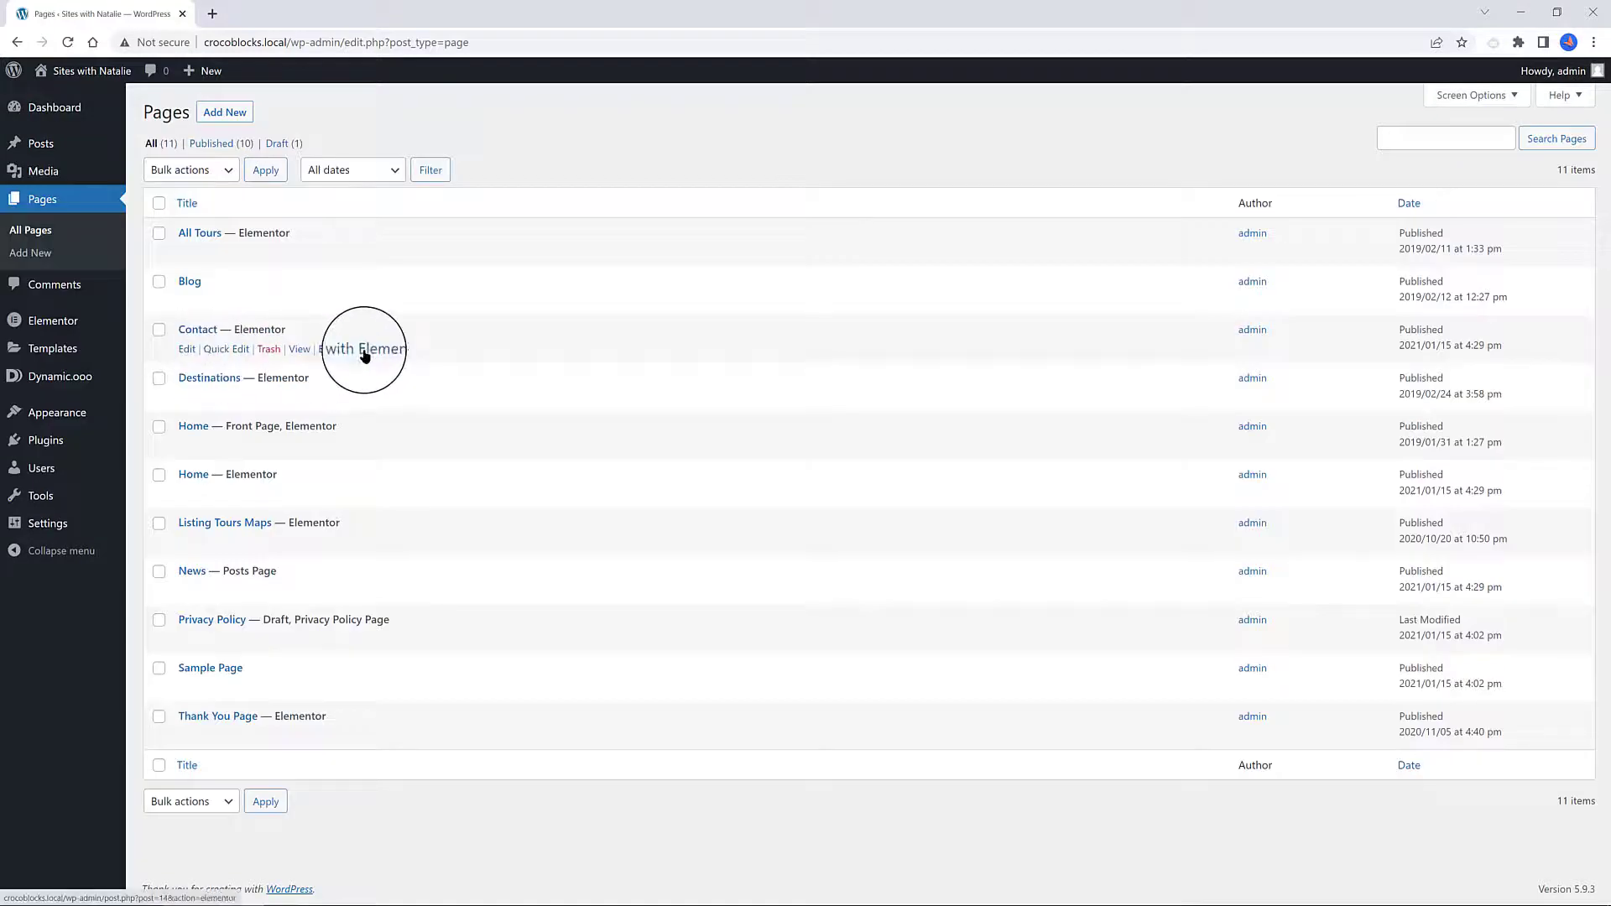
Step: Open the Contact page in Elementor and drop a Form widget beside the cards
{"action": "left_click", "coordinate": [364, 350]}
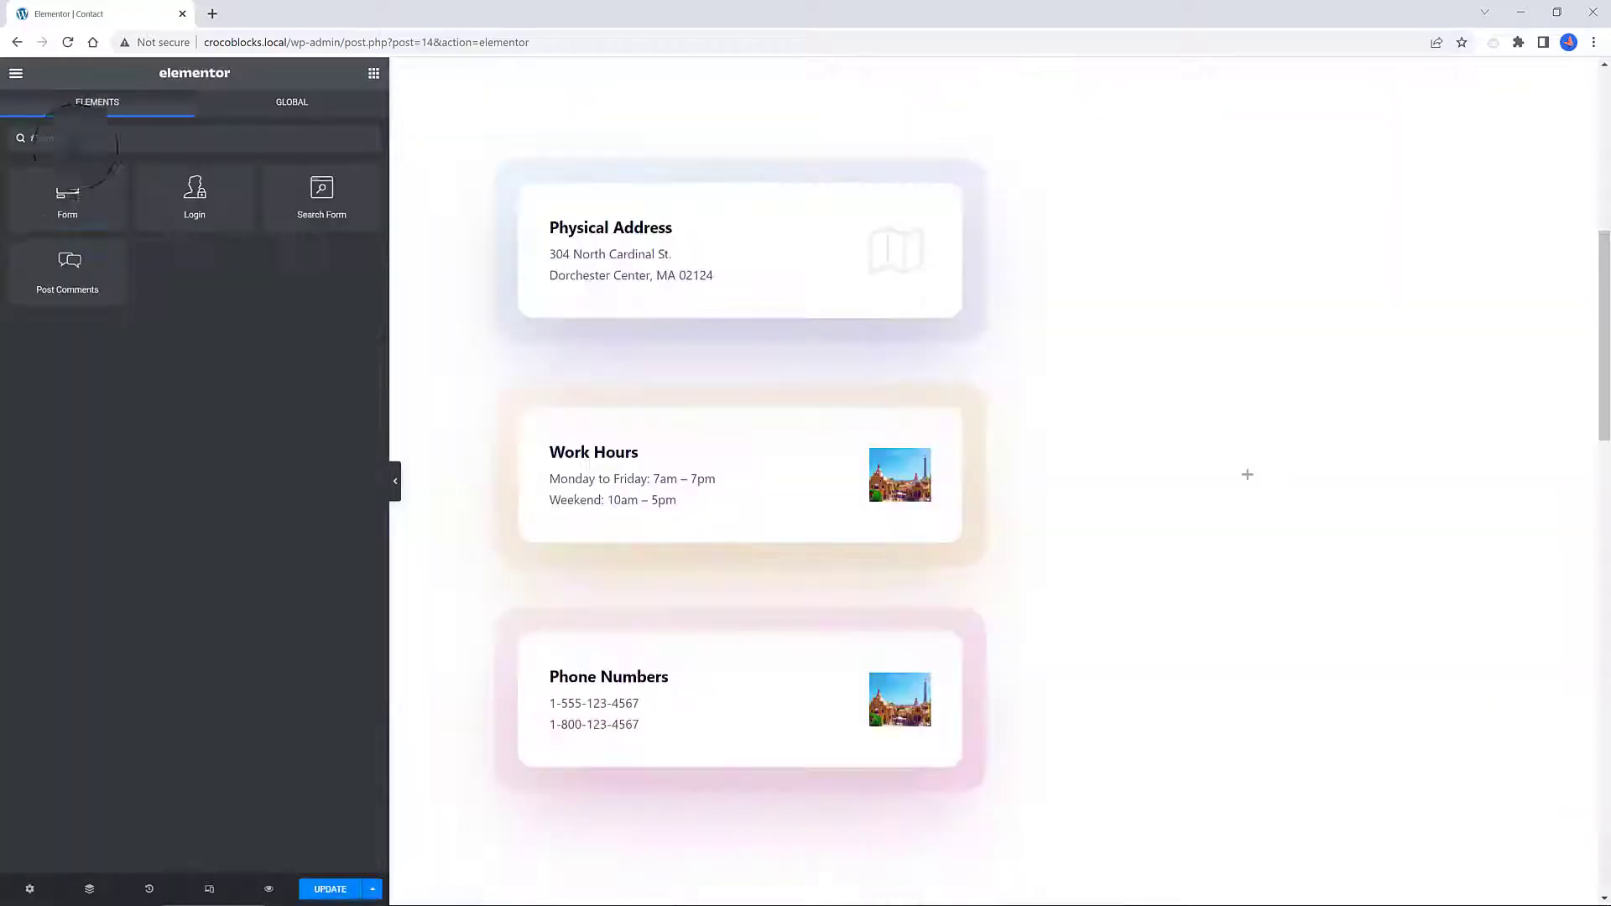
{"action": "left_click_drag", "start_coordinate": [67, 195], "coordinate": [1294, 493]}
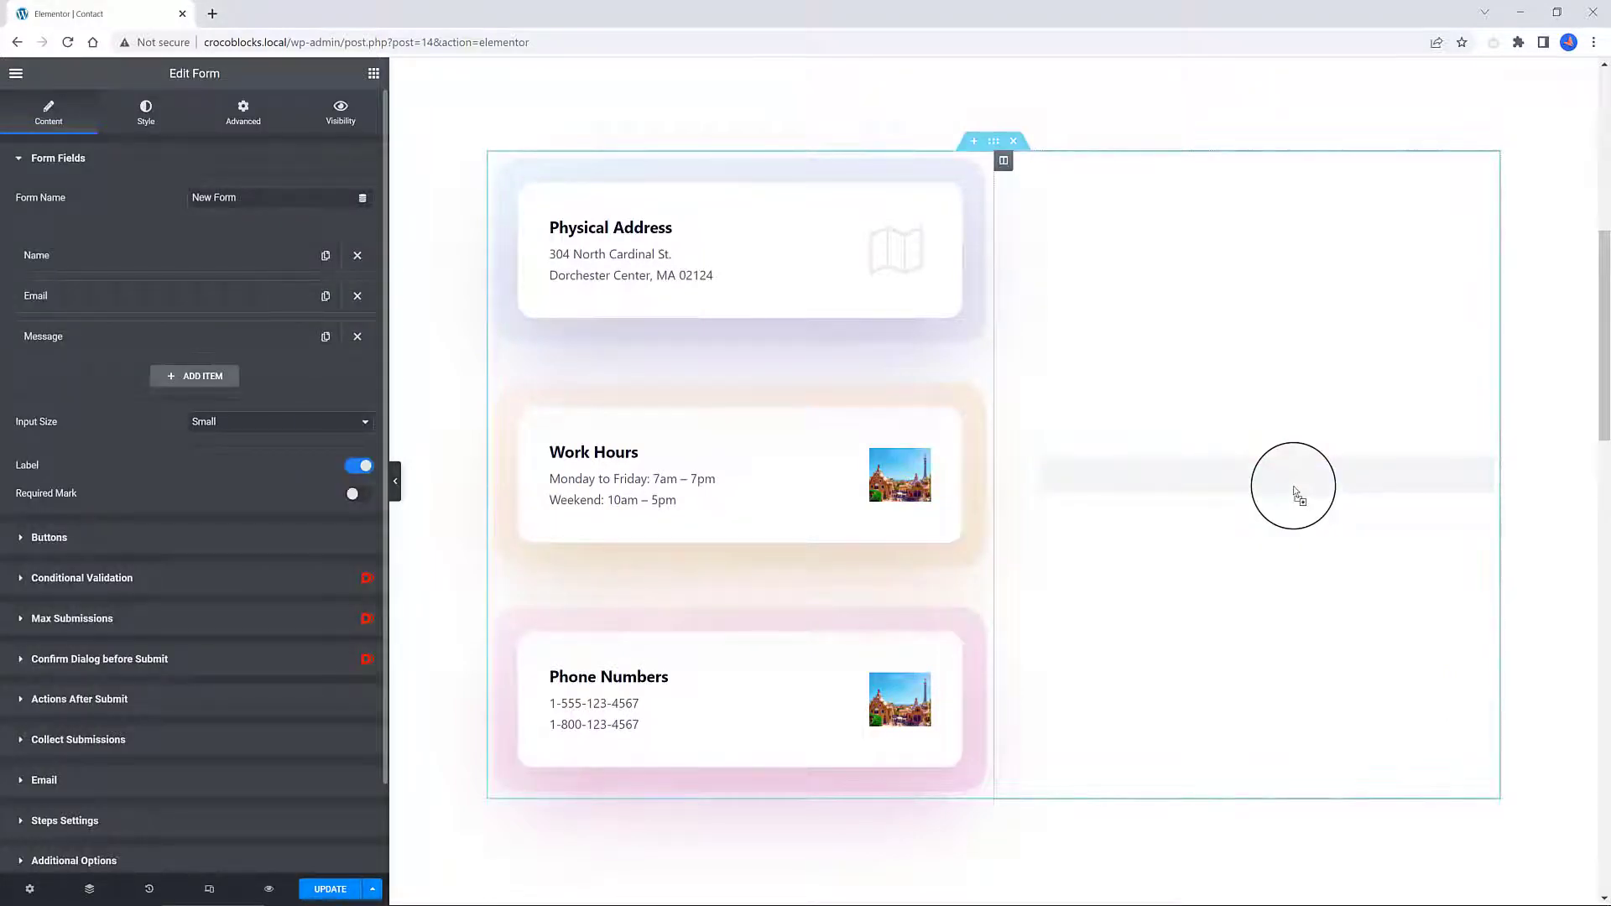
{"action": "left_click", "coordinate": [80, 377]}
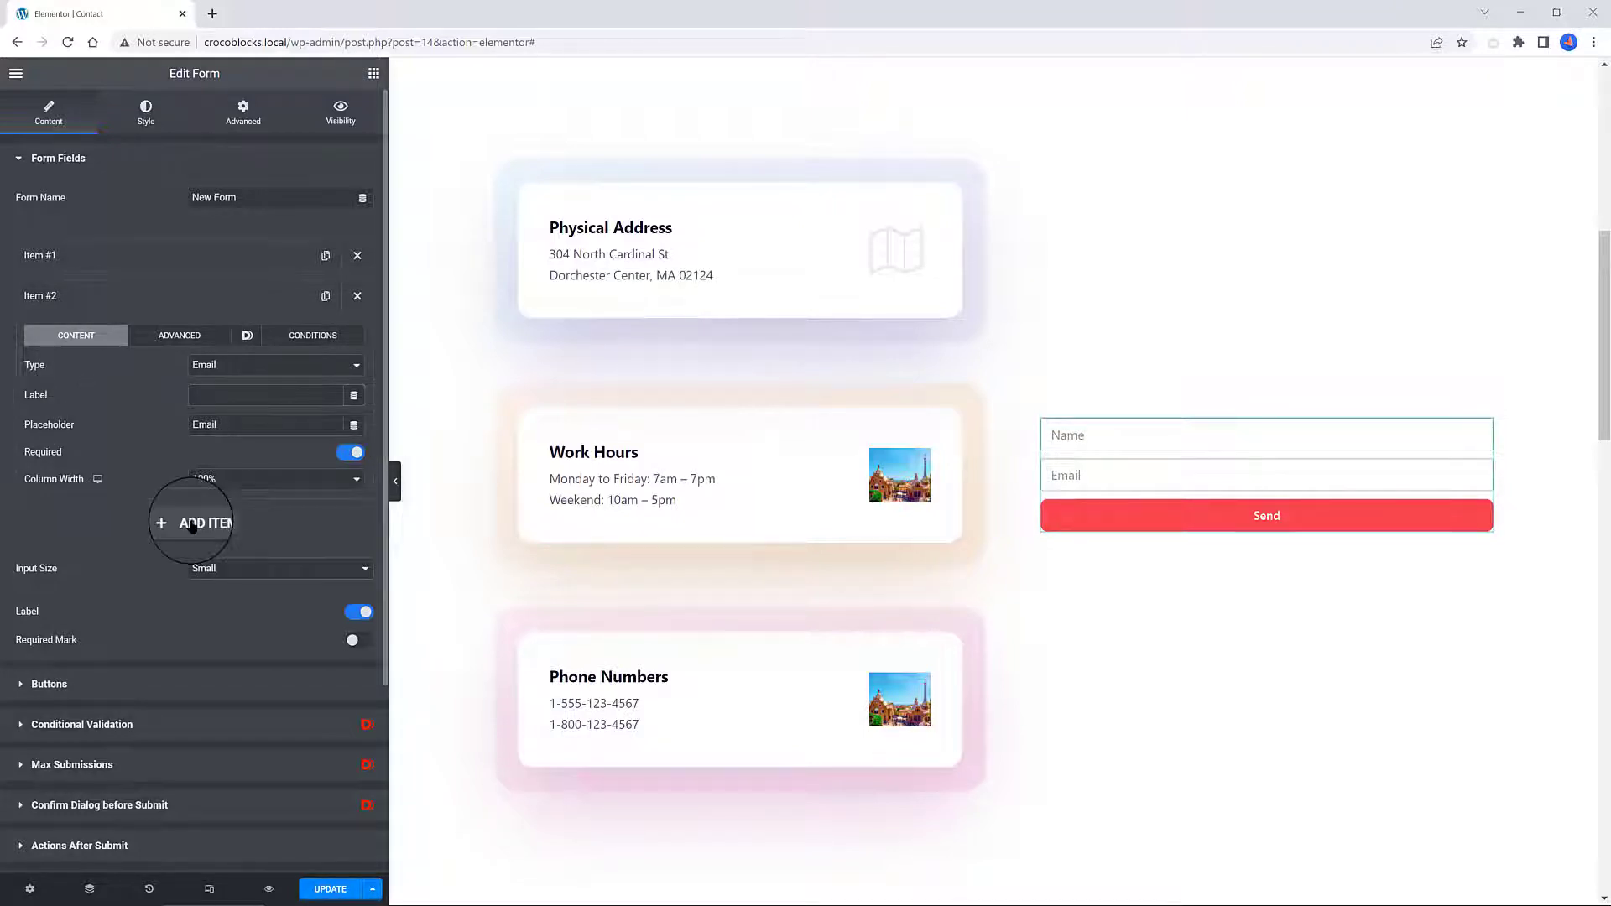
Step: Add a third Select field listing three MacBook models priced 2000, 3500 and 5500
{"action": "left_click", "coordinate": [193, 523]}
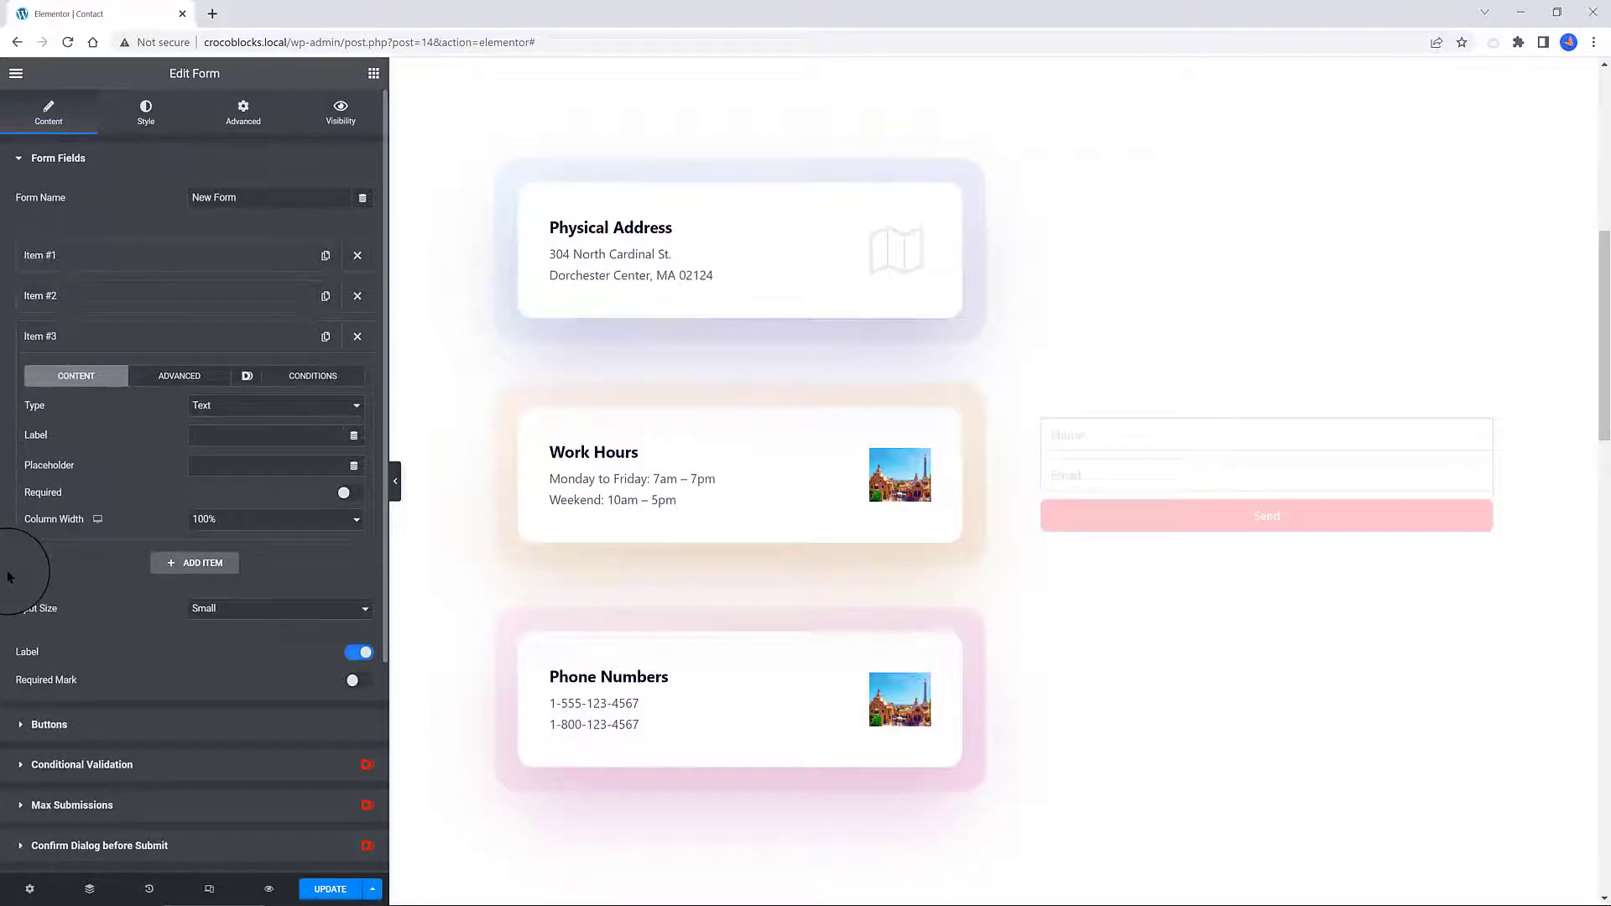
{"action": "left_click", "coordinate": [212, 407]}
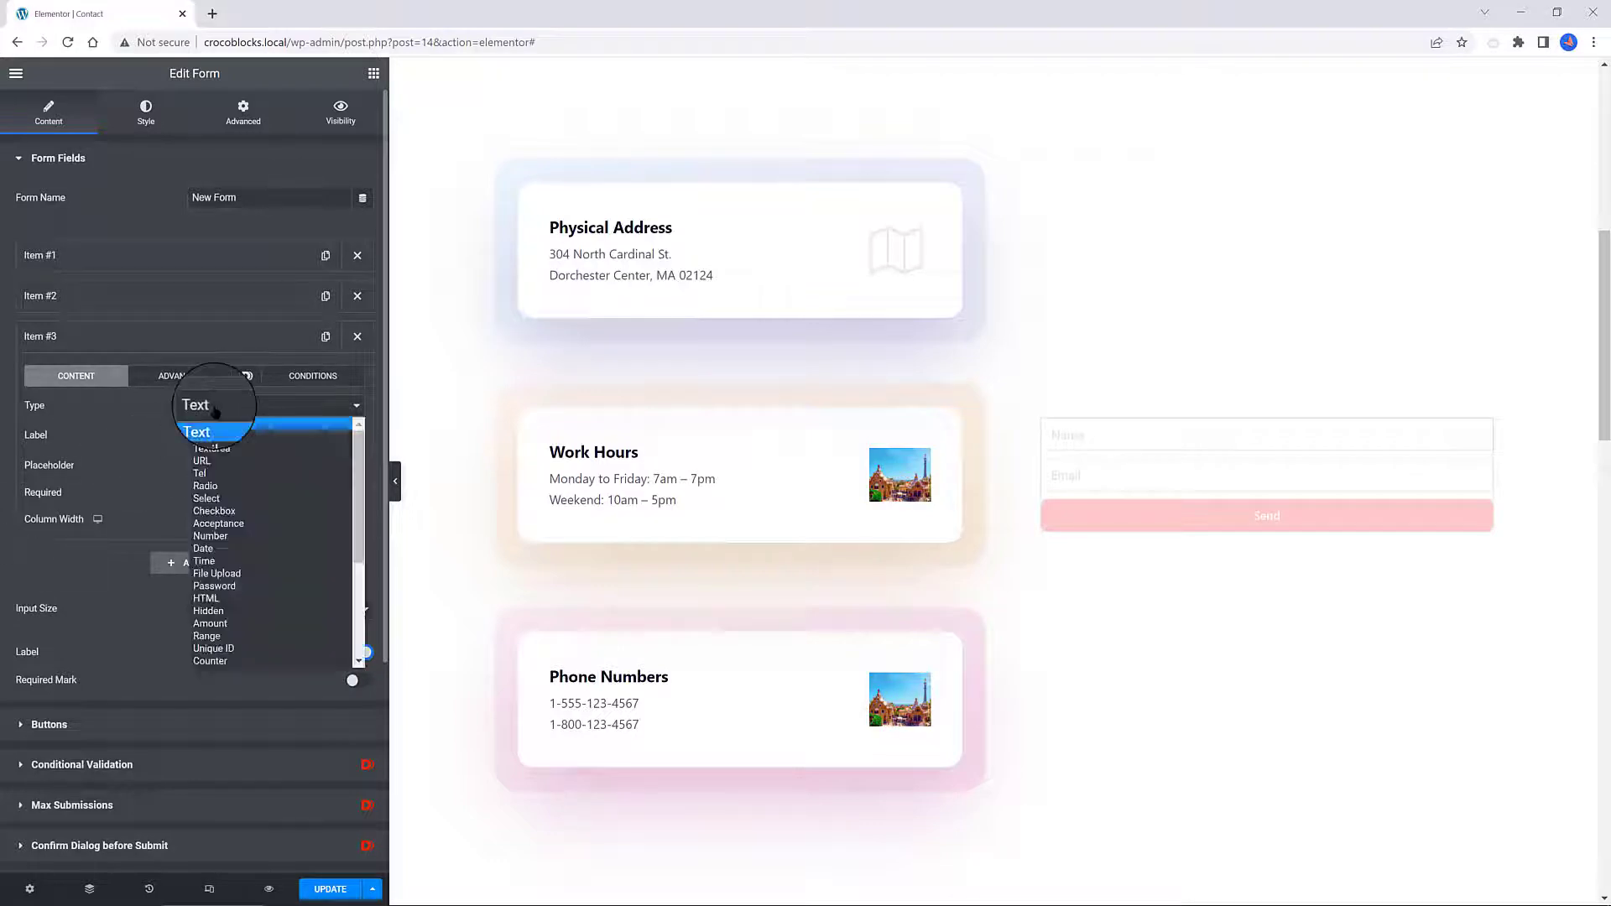
{"action": "left_click_drag", "start_coordinate": [359, 487], "coordinate": [348, 545]}
{"action": "scroll", "coordinate": [252, 487], "scroll_direction": "up", "scroll_amount": 5}
{"action": "left_click", "coordinate": [222, 491]}
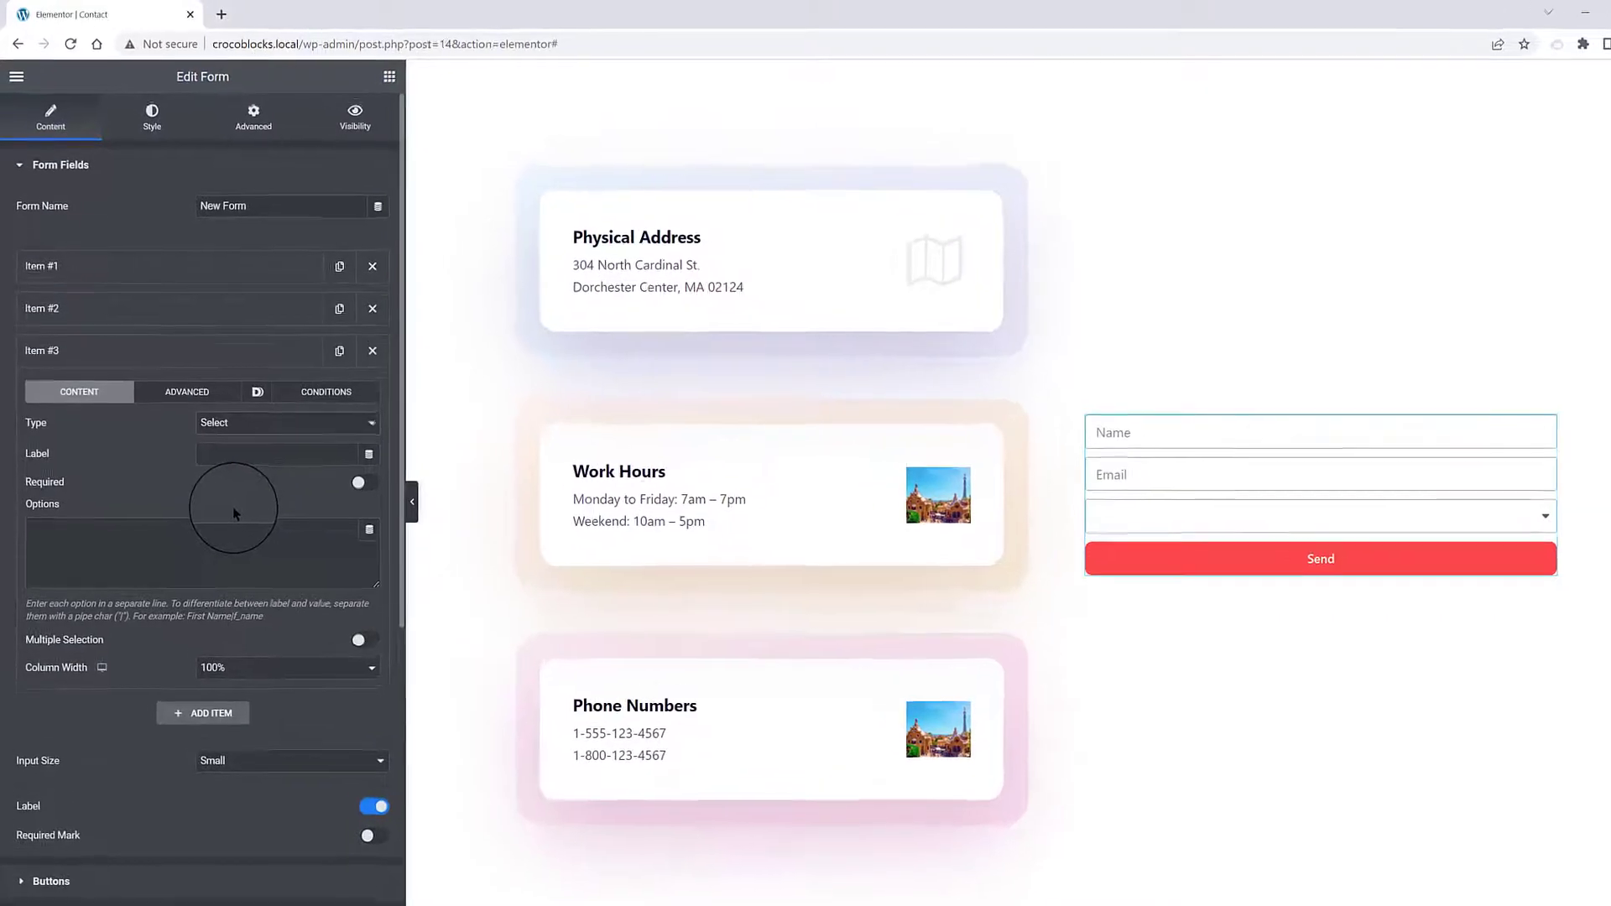
{"action": "left_click", "coordinate": [76, 525]}
{"action": "key", "text": "ctrl+v"}
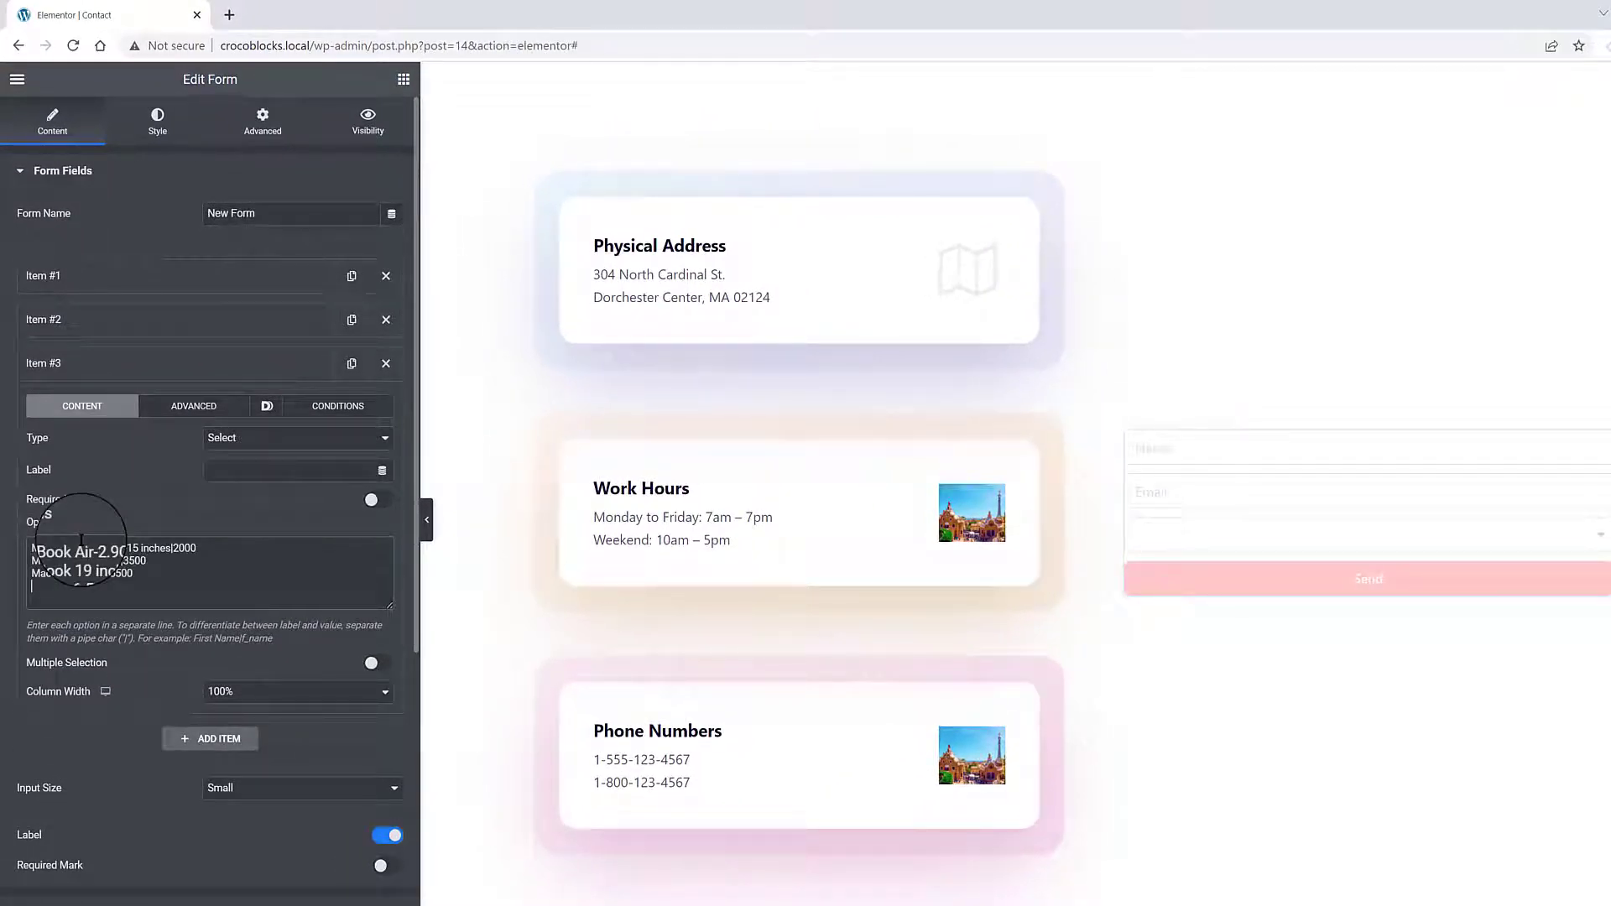
{"action": "left_click", "coordinate": [1266, 536]}
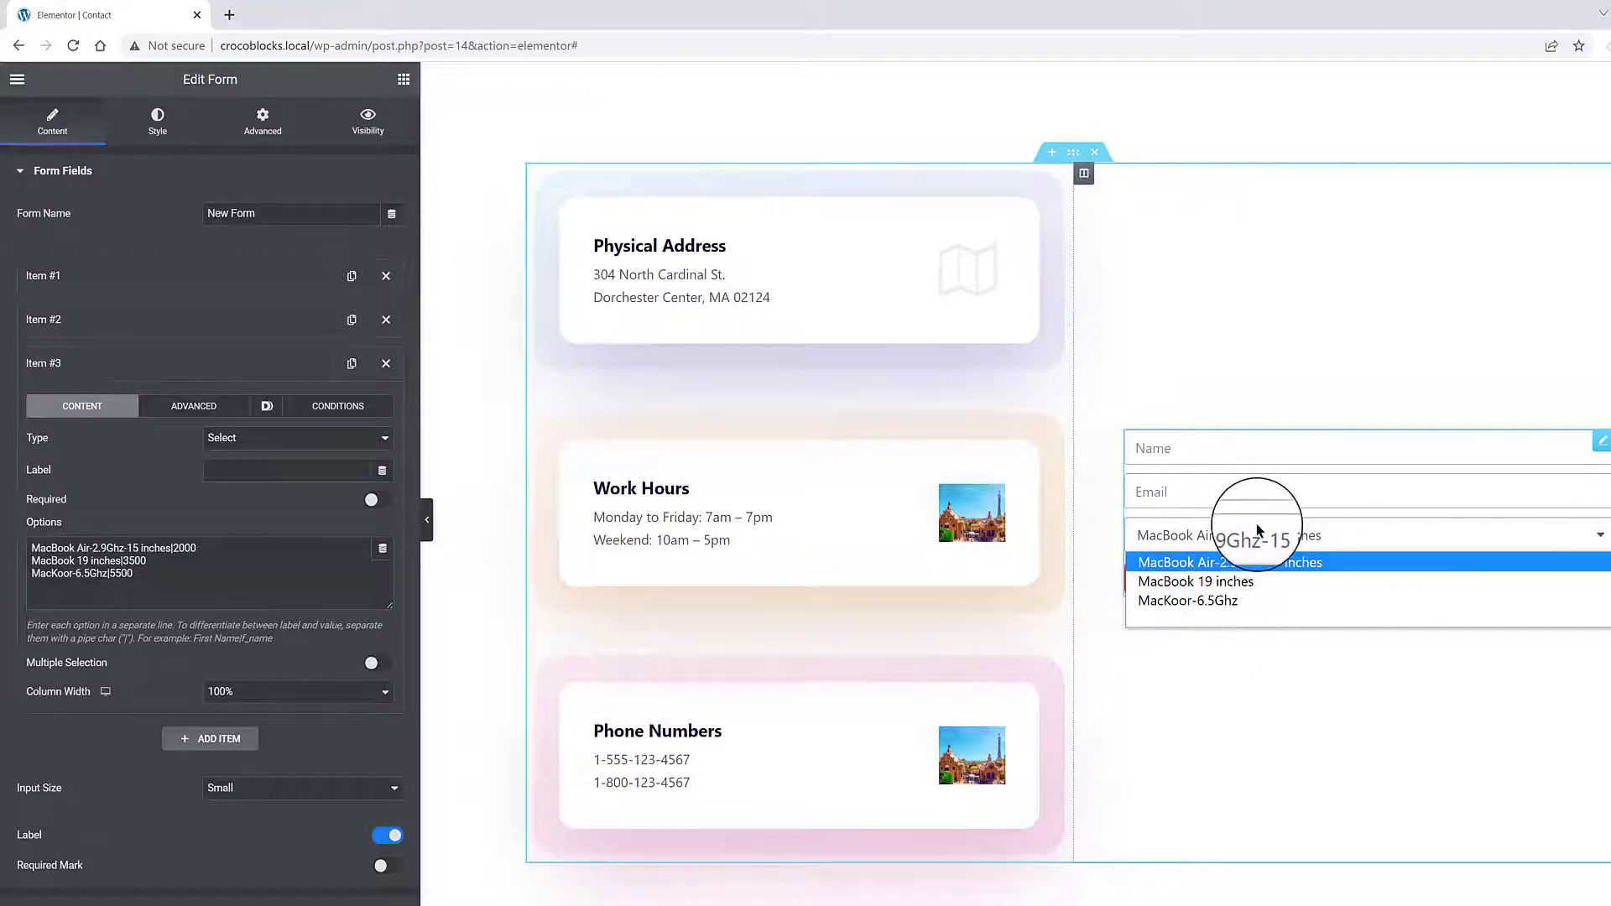
{"action": "left_click", "coordinate": [220, 509]}
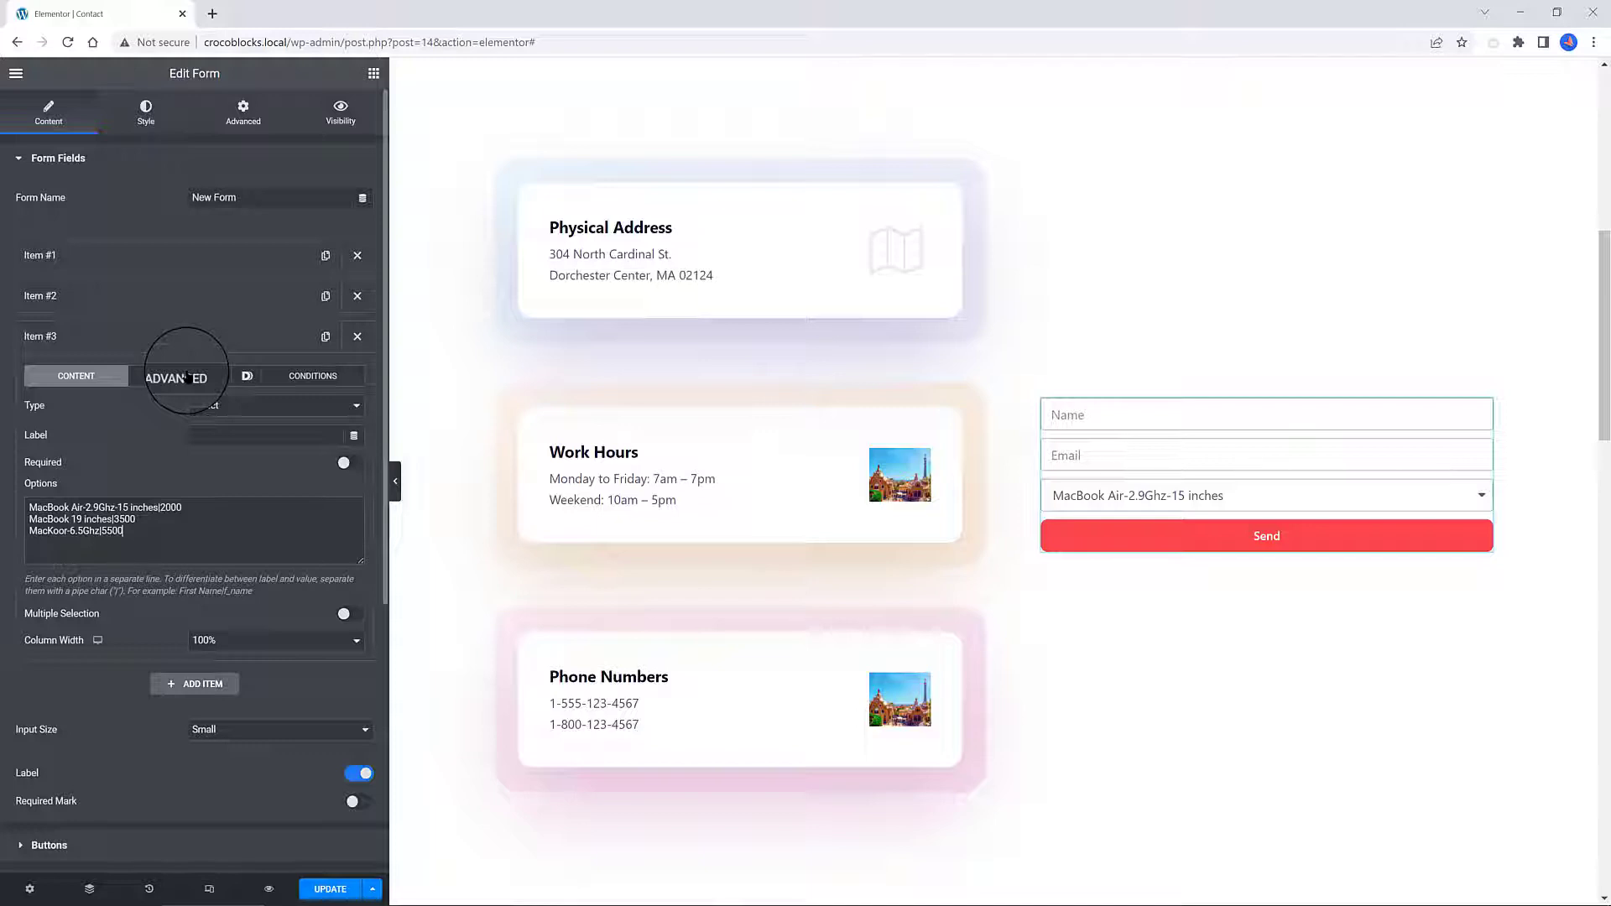
Step: Change the MacBook dropdown's field ID to 'computer'
{"action": "left_click", "coordinate": [186, 377]}
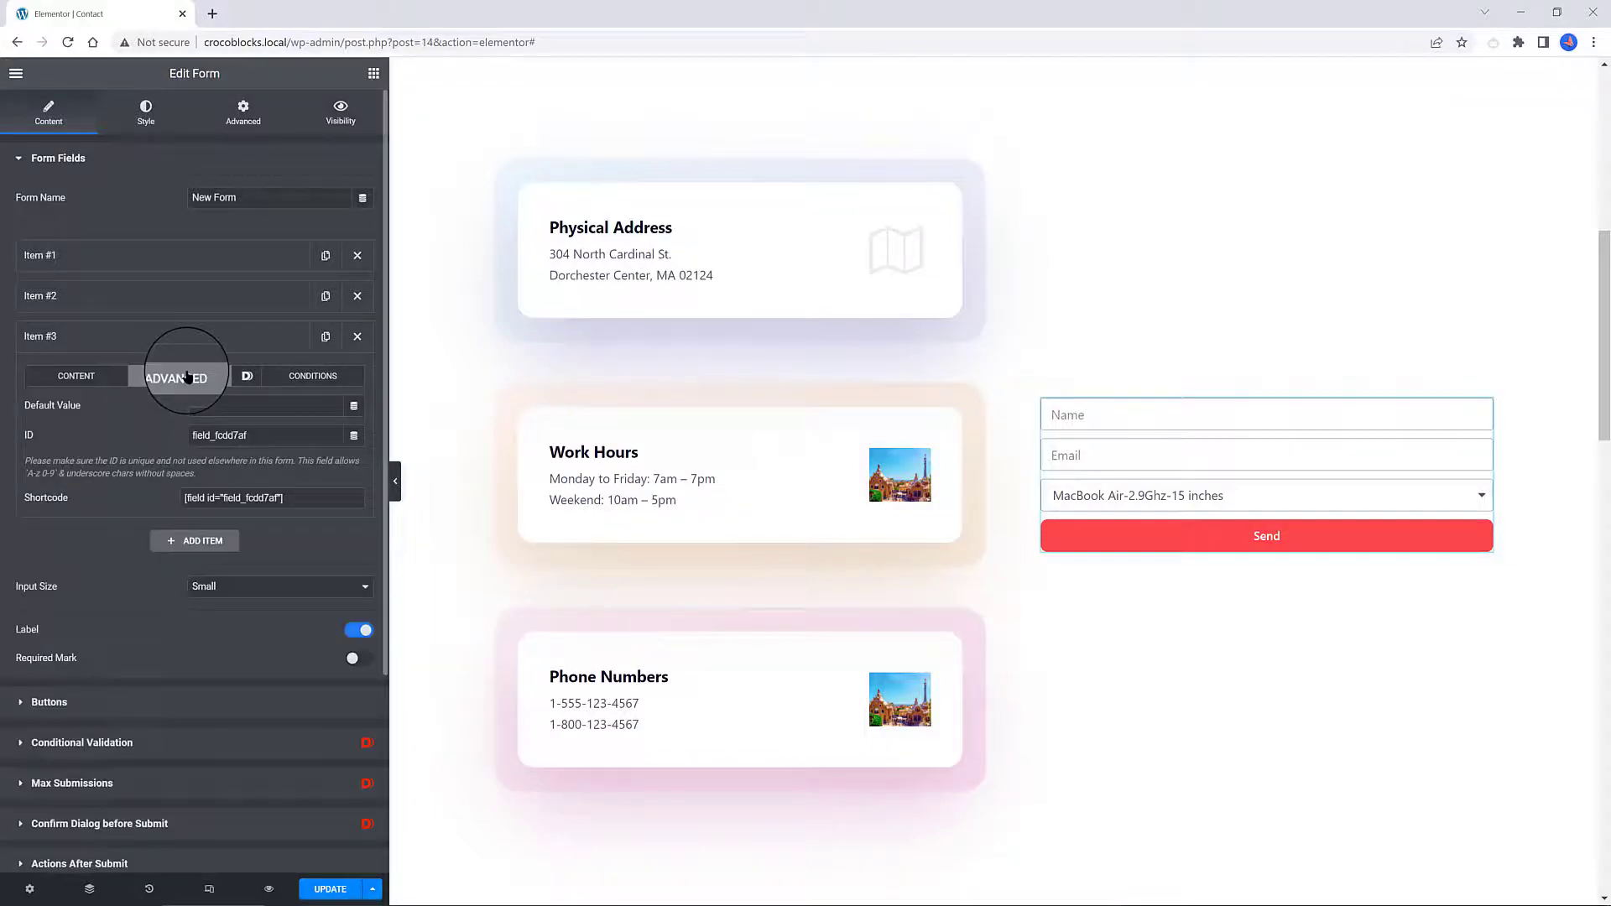
{"action": "double_click", "coordinate": [252, 435]}
{"action": "type", "text": "co"}
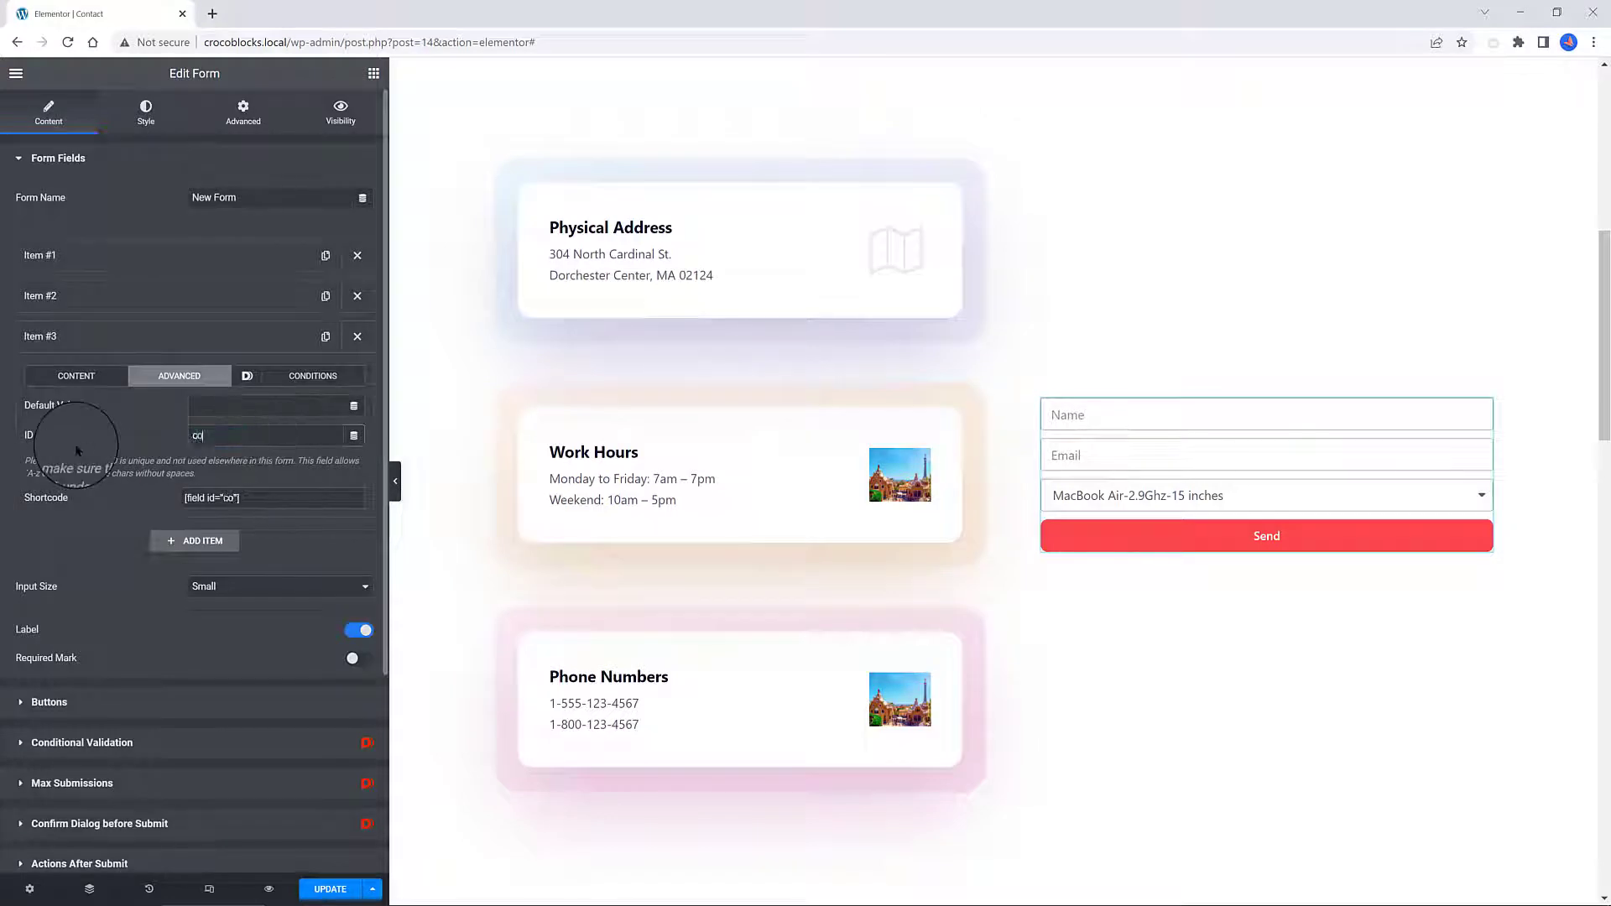
{"action": "type", "text": "mputer"}
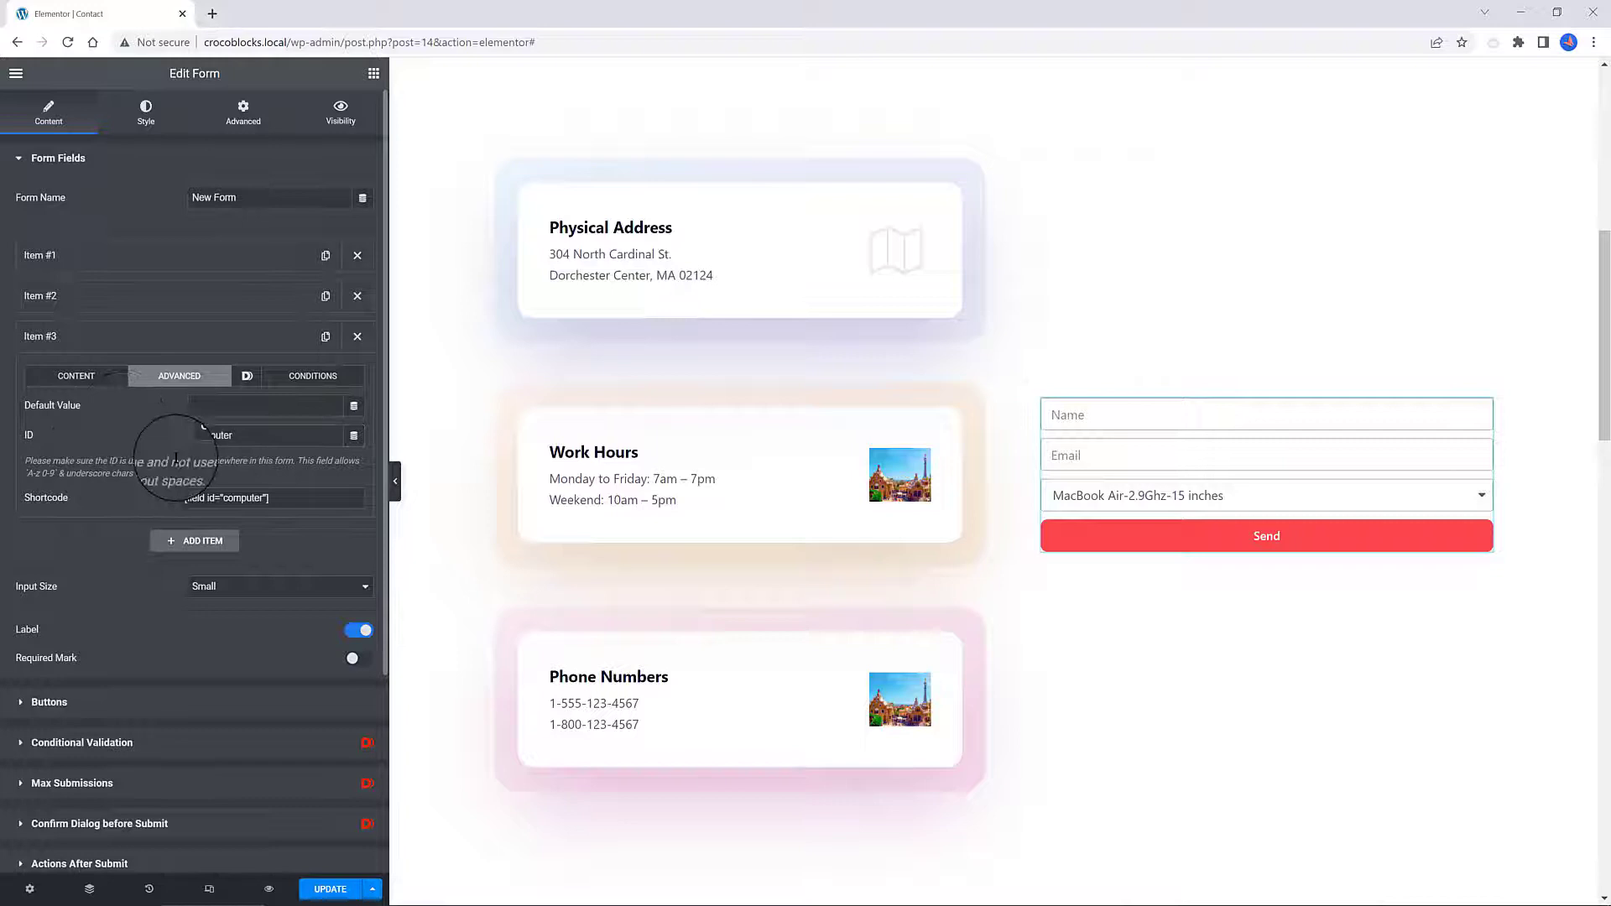
{"action": "left_click", "coordinate": [127, 338]}
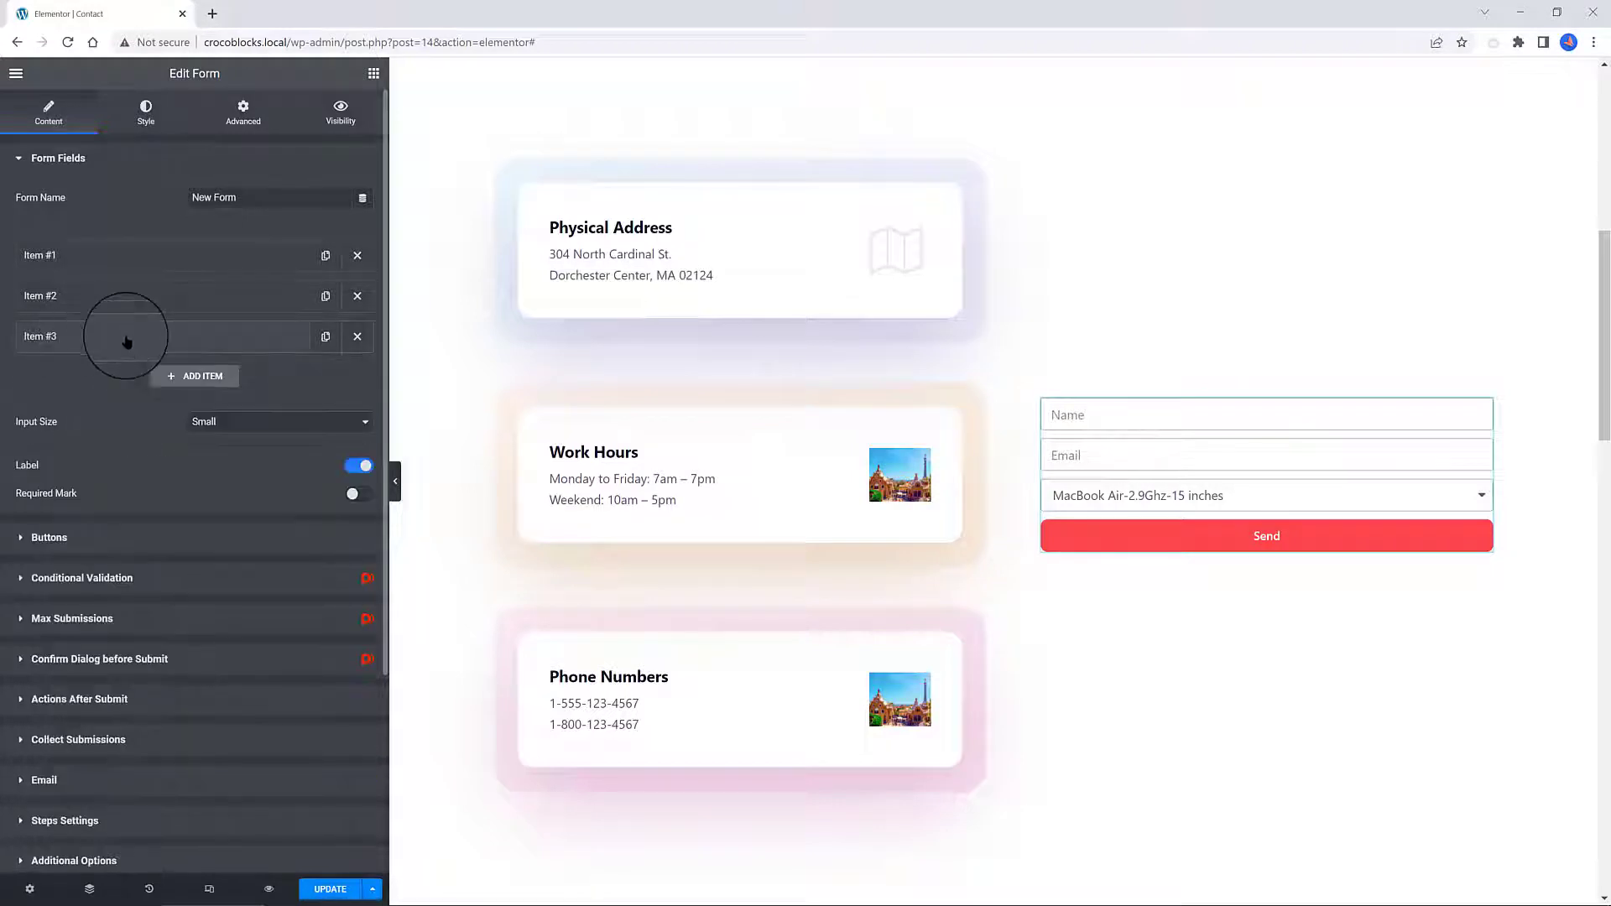
Step: Add a colour Select with 'Select your Color..', Red, Blue and Gray priced in Euros, ID 'color'
{"action": "left_click", "coordinate": [204, 379]}
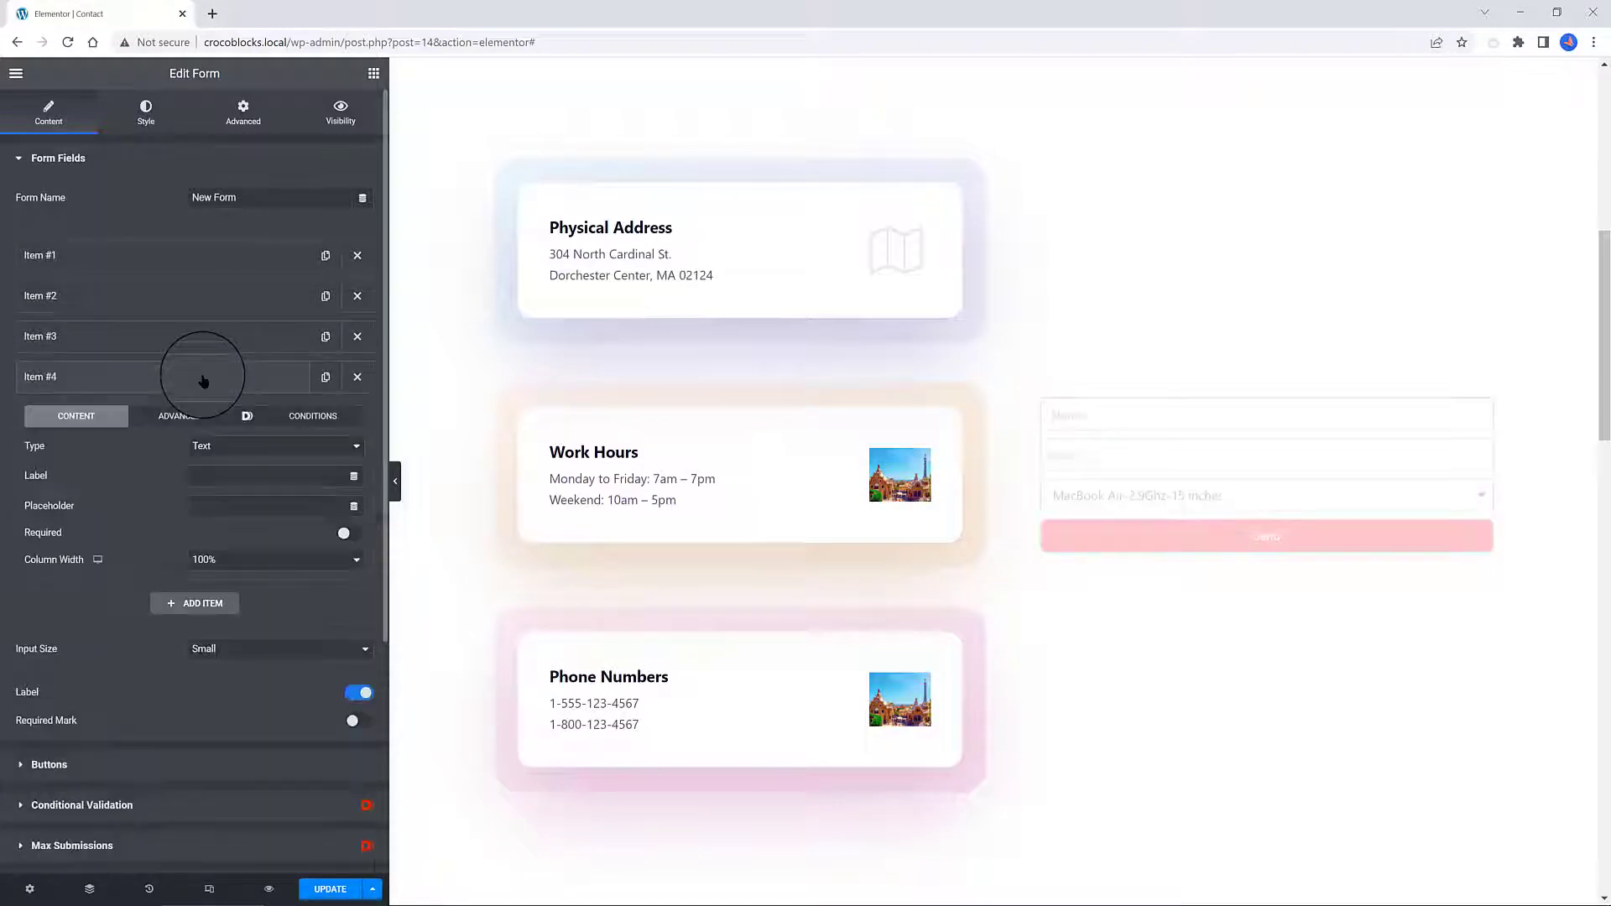
{"action": "left_click", "coordinate": [232, 445]}
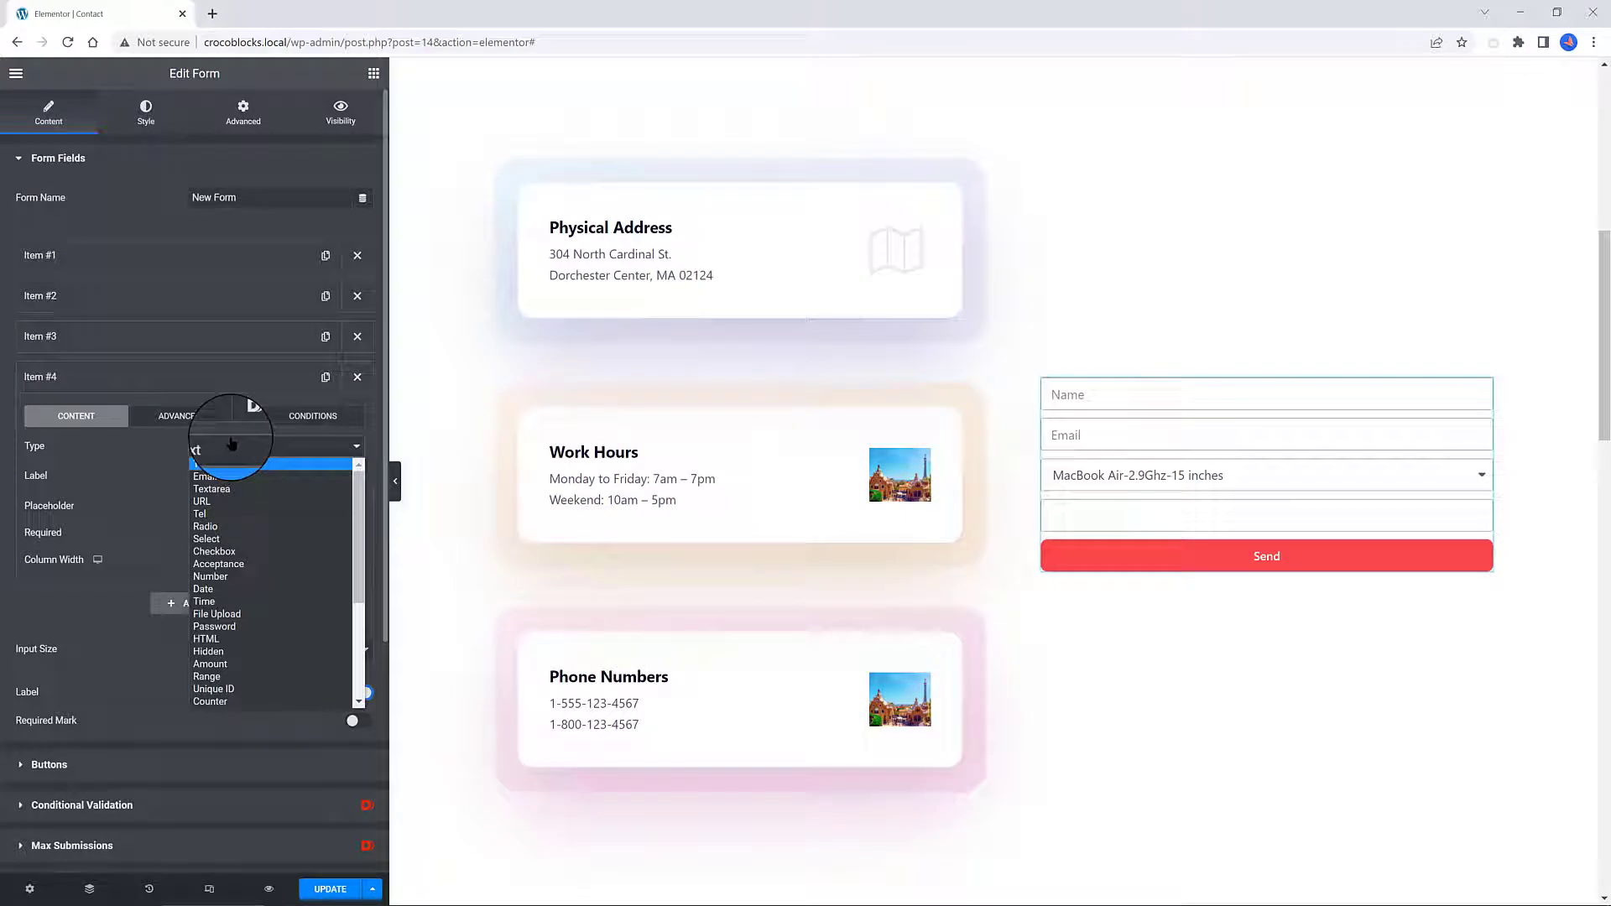
{"action": "left_click", "coordinate": [208, 539]}
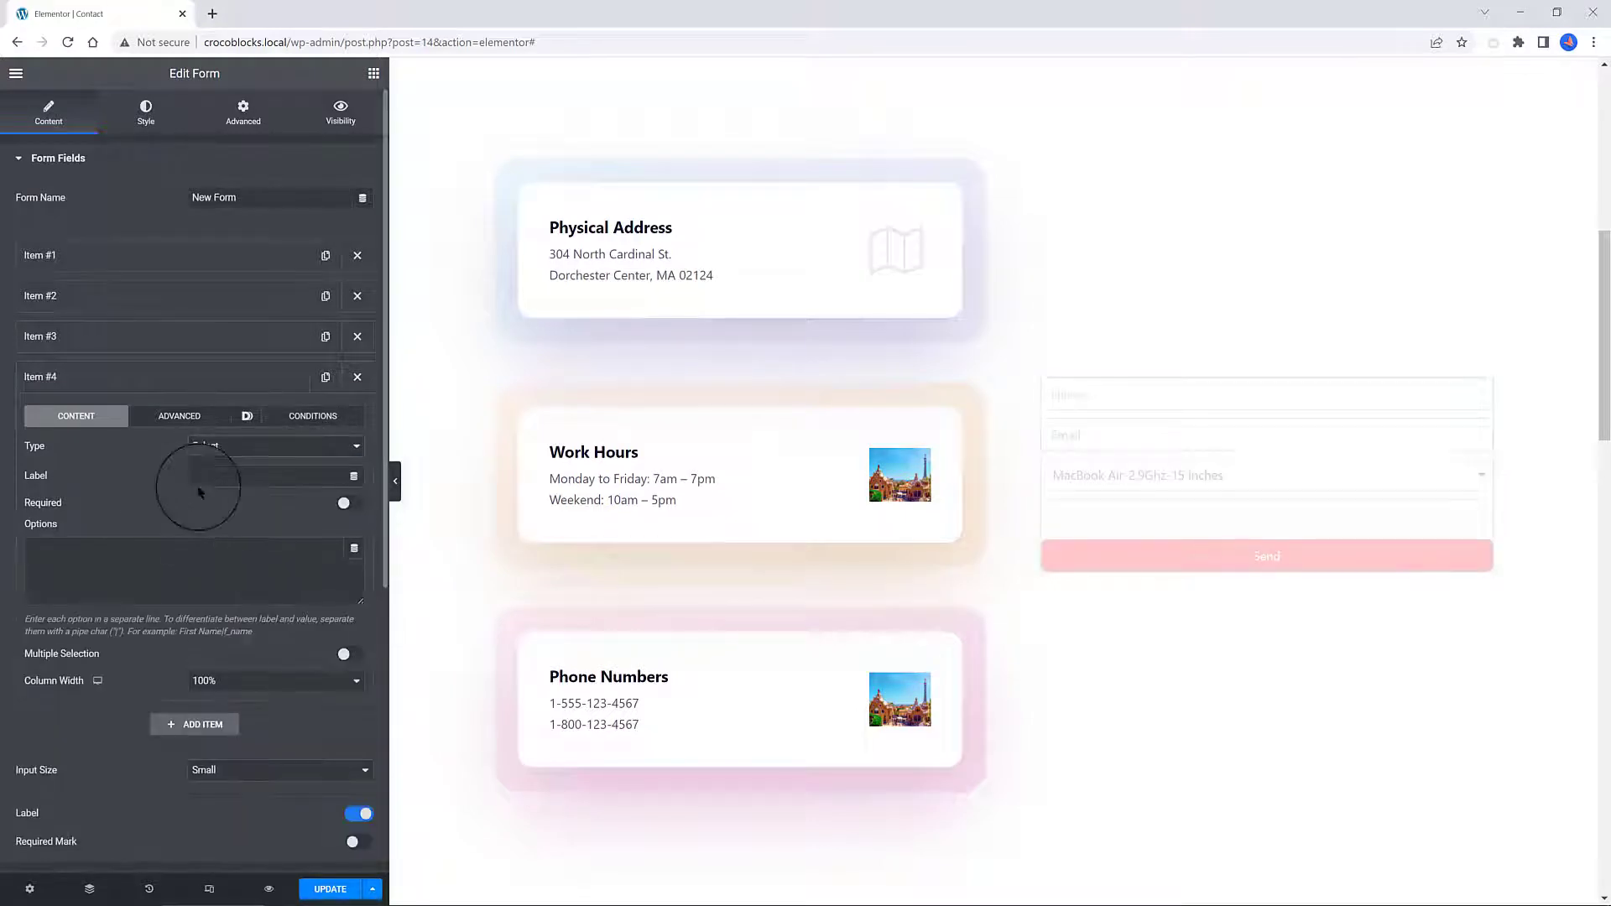
{"action": "left_click", "coordinate": [56, 554]}
{"action": "type", "text": "Red |150,00€ Blue | 200,00€ Gray | 300,00€"}
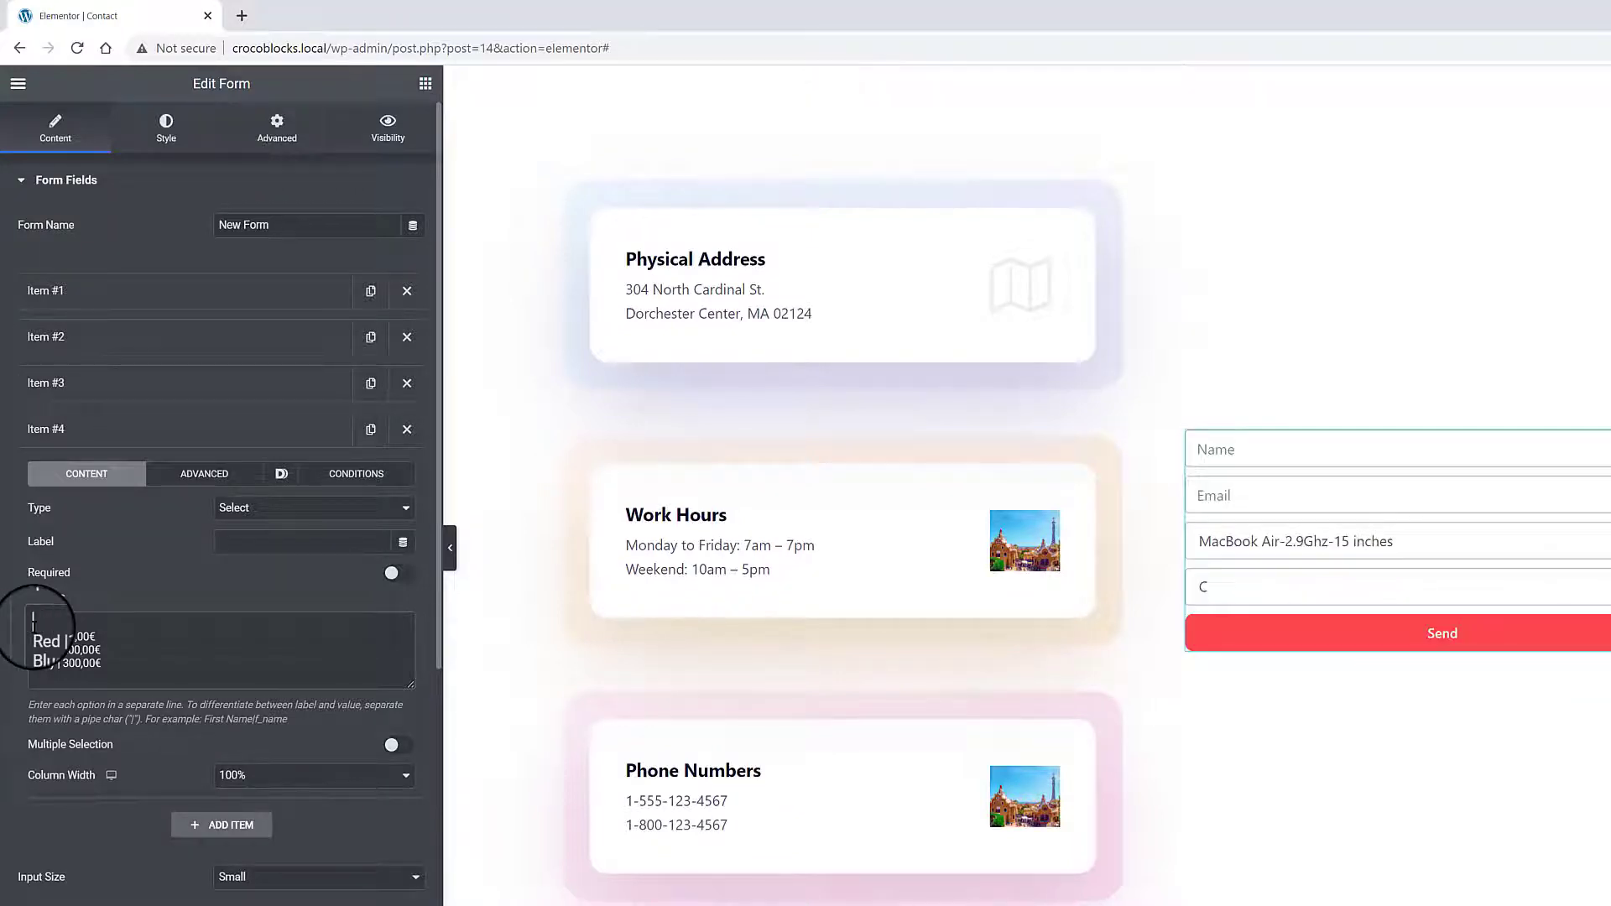
{"action": "type", "text": "Select your Color.."}
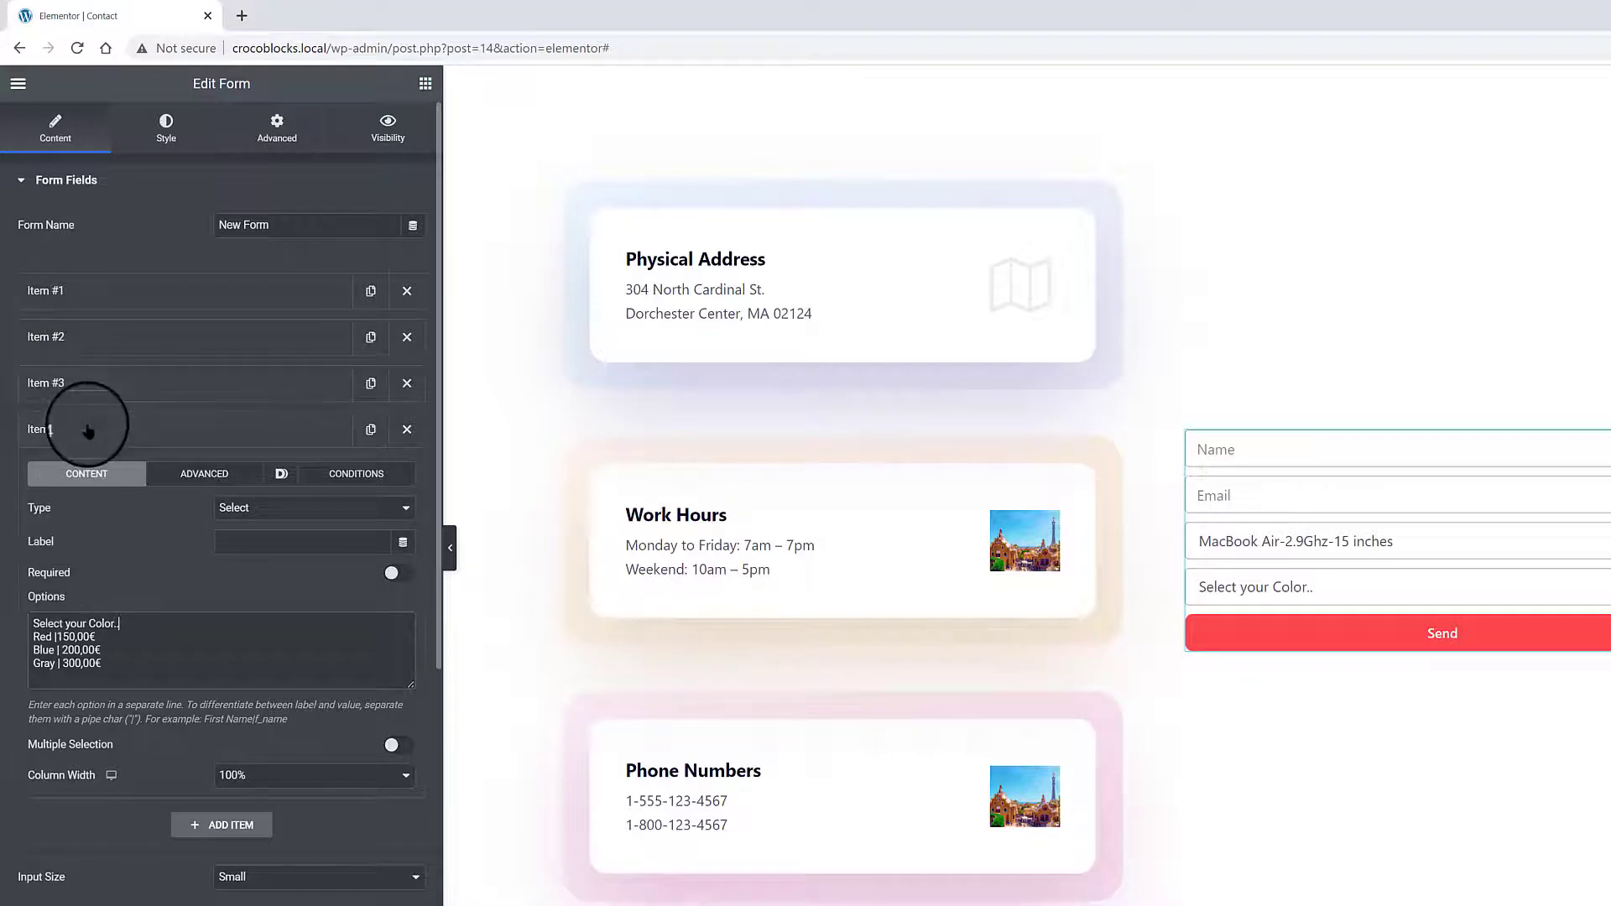
{"action": "left_click", "coordinate": [212, 483]}
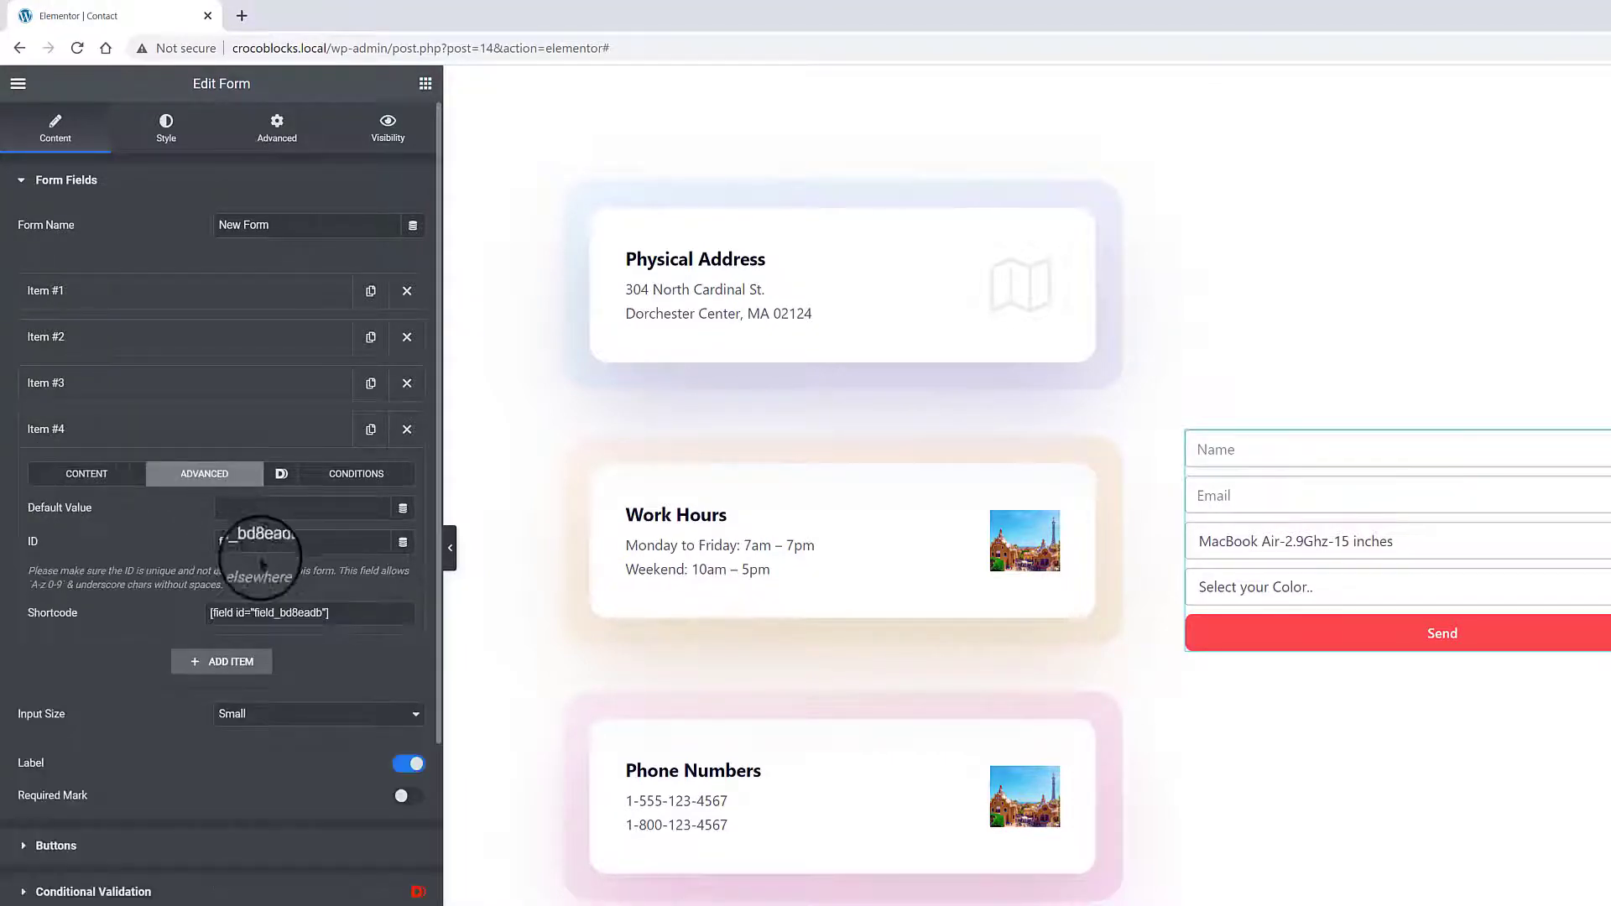
{"action": "left_click_drag", "start_coordinate": [305, 542], "coordinate": [116, 542]}
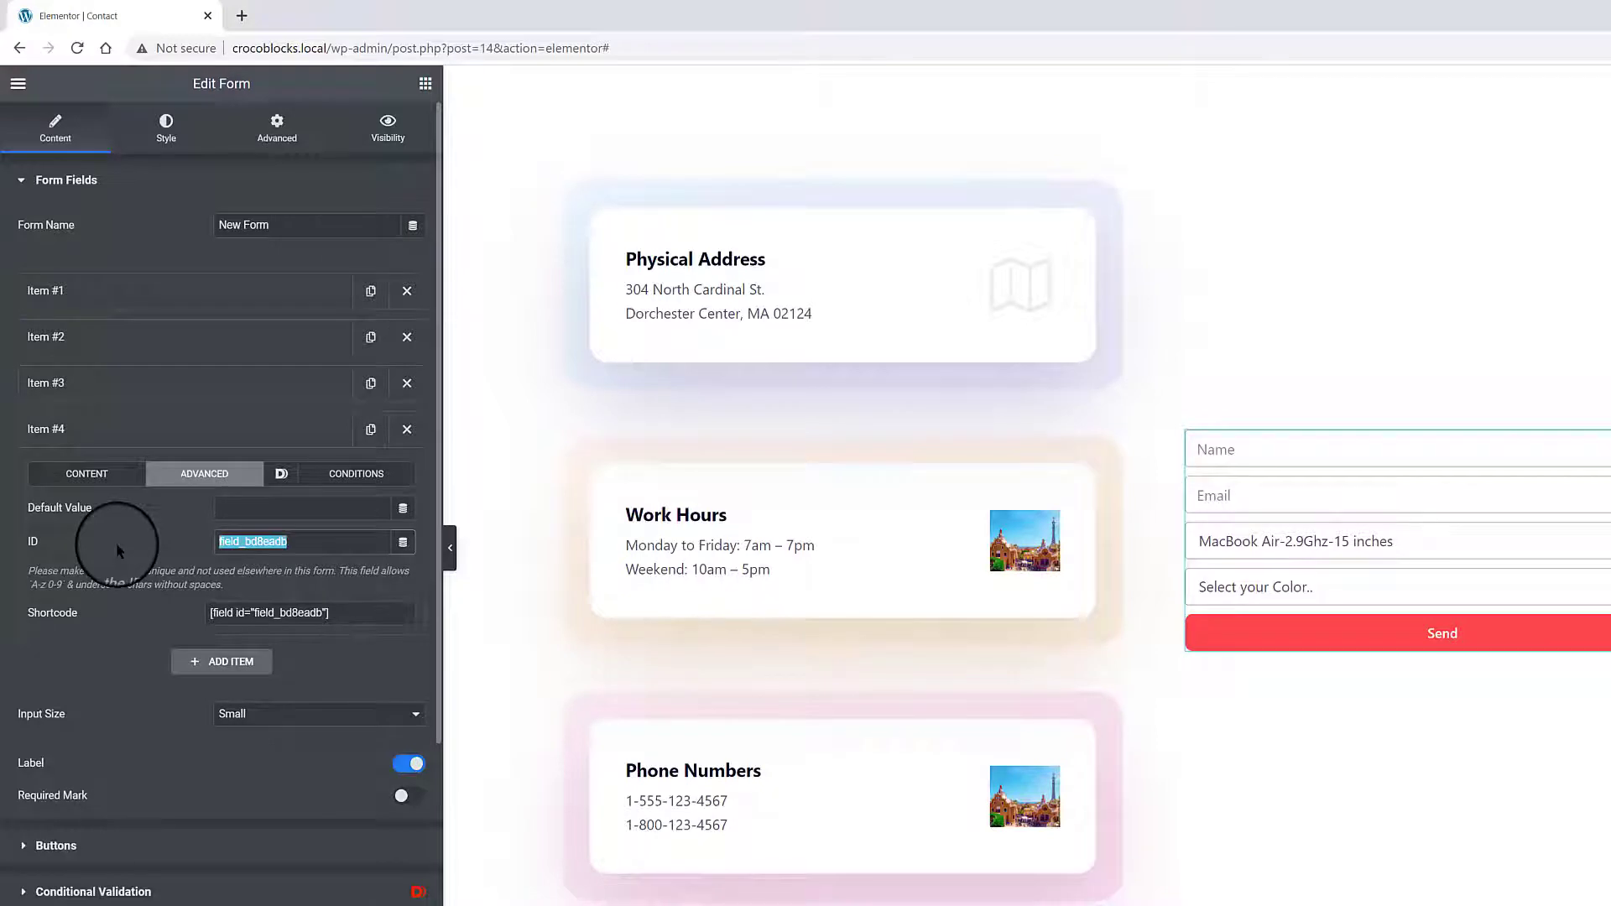
{"action": "type", "text": "color"}
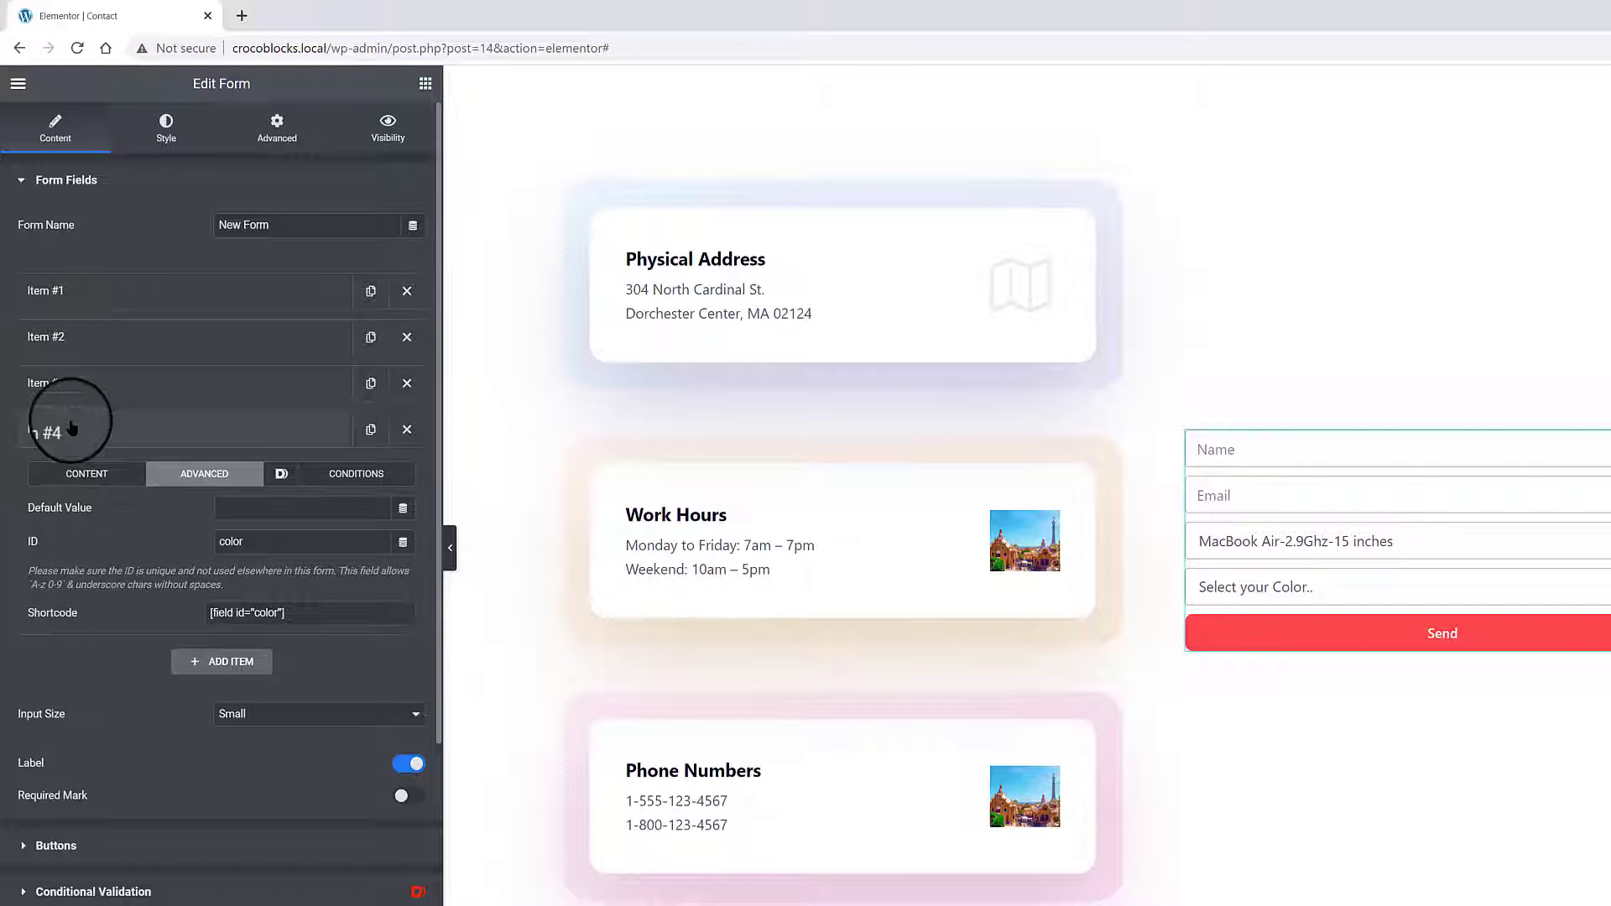
{"action": "left_click", "coordinate": [109, 377]}
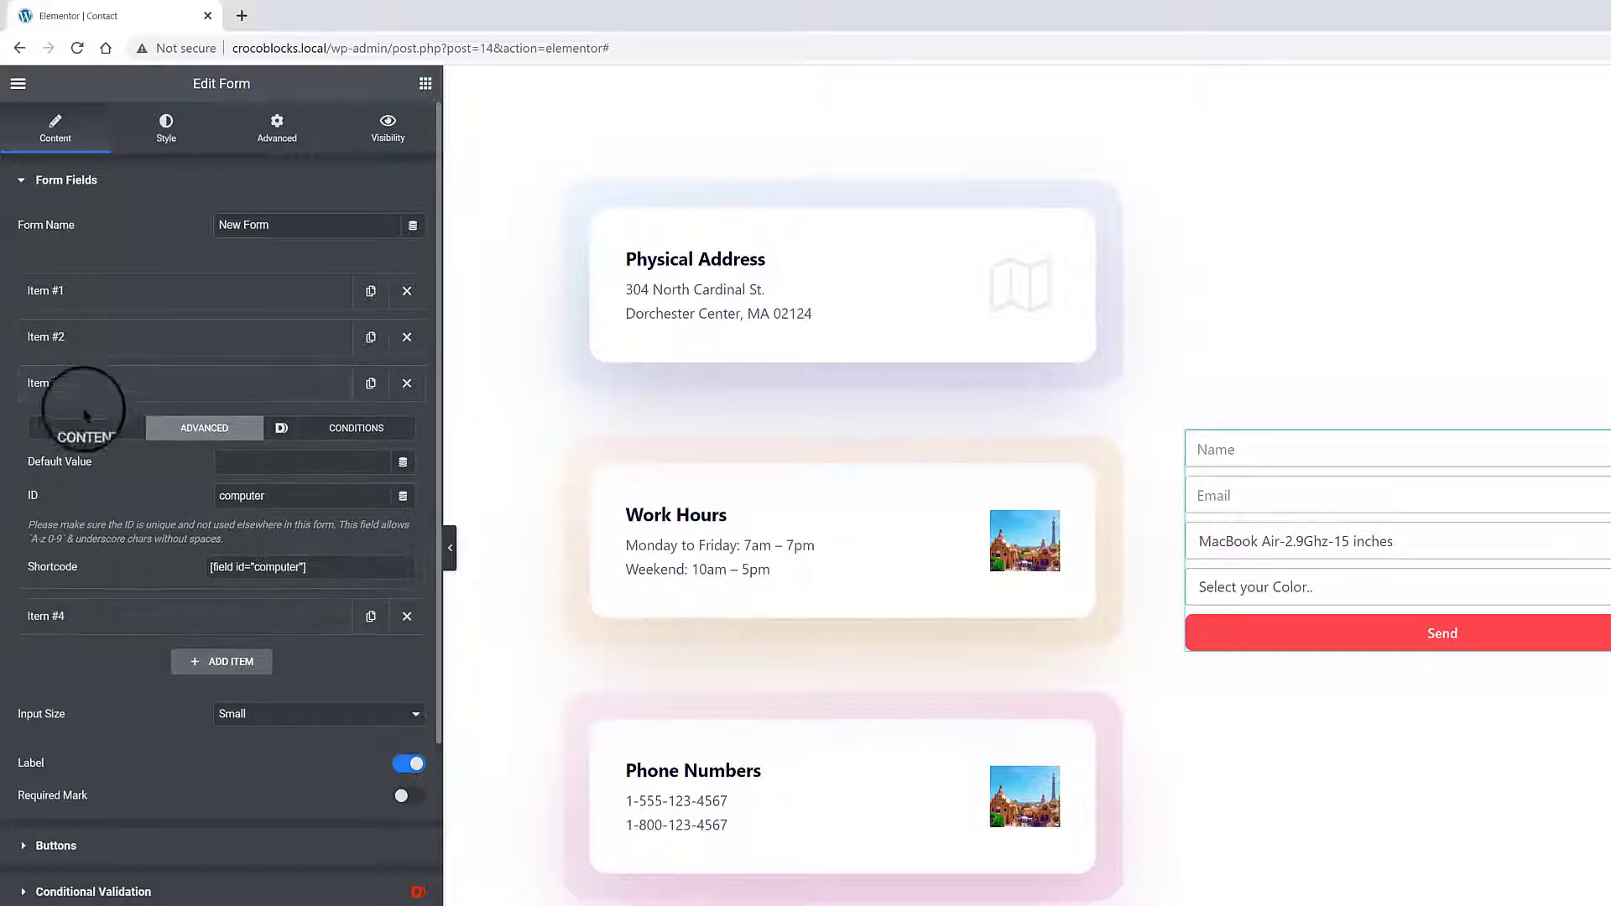
Step: Add a fifth Amount field computing [form:computer] + [form:color] with 'Euros' after the total
{"action": "left_click", "coordinate": [237, 477]}
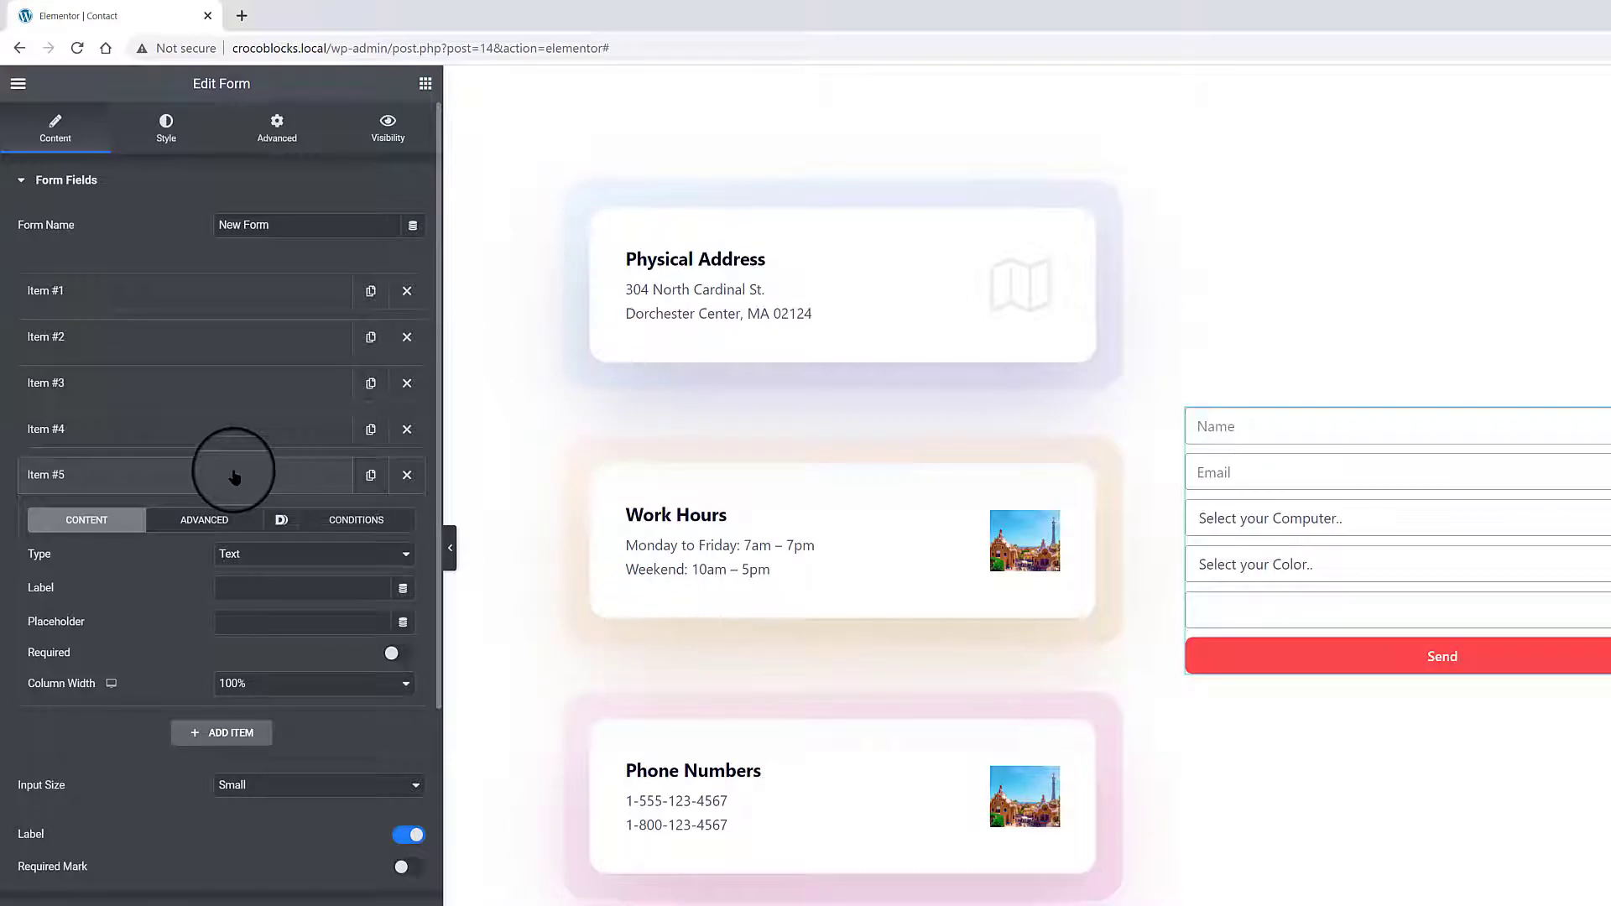
{"action": "left_click", "coordinate": [267, 559]}
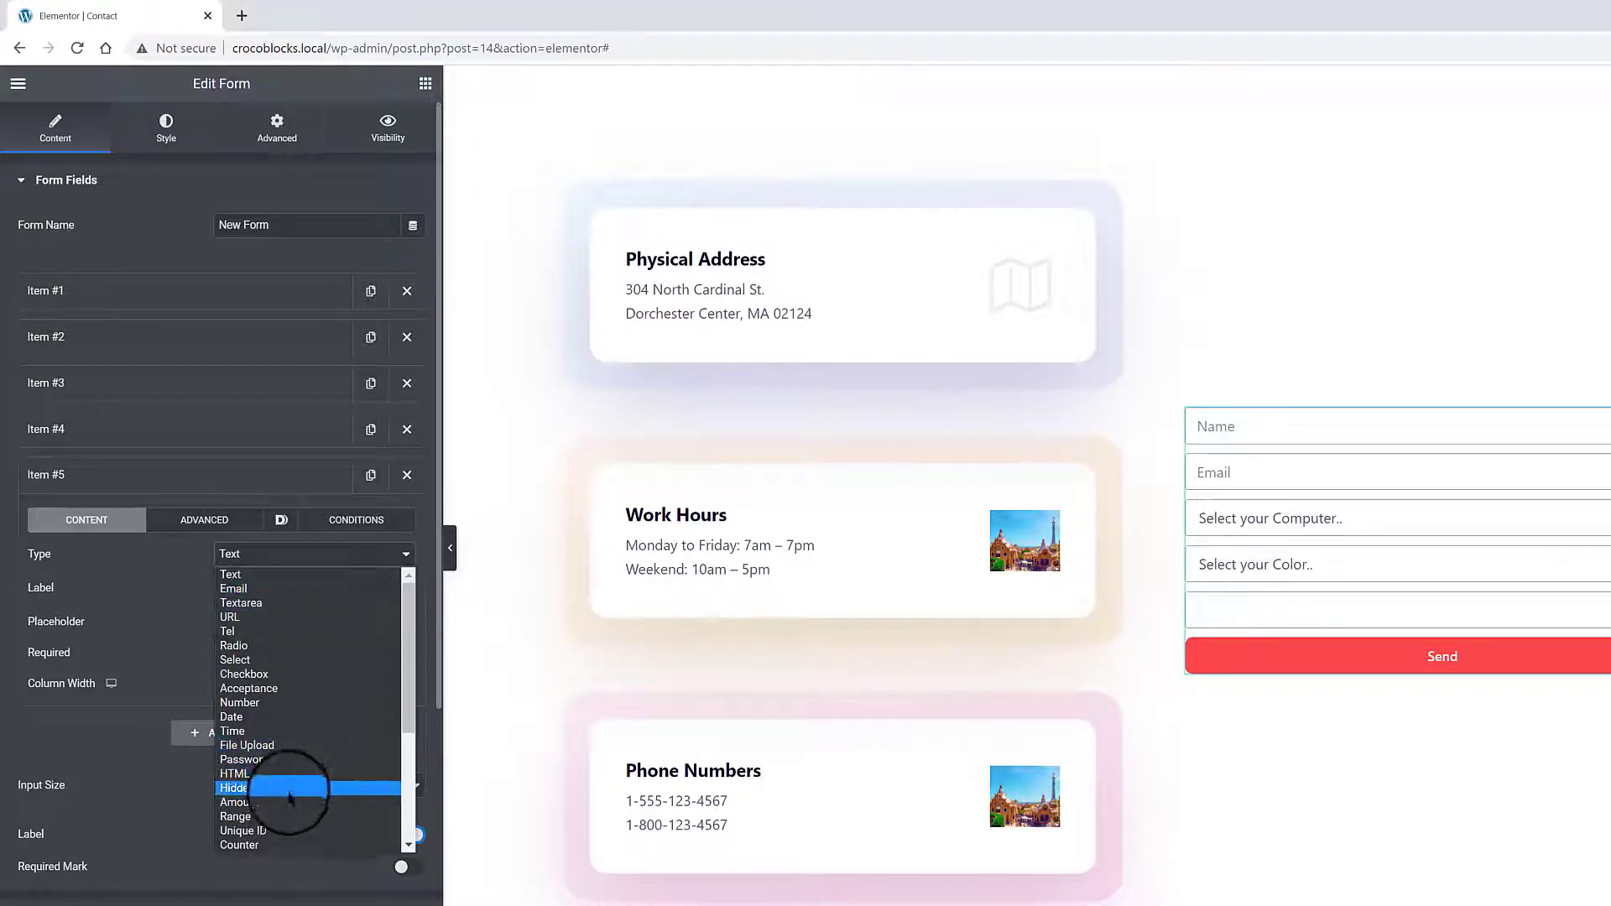
{"action": "left_click", "coordinate": [246, 803]}
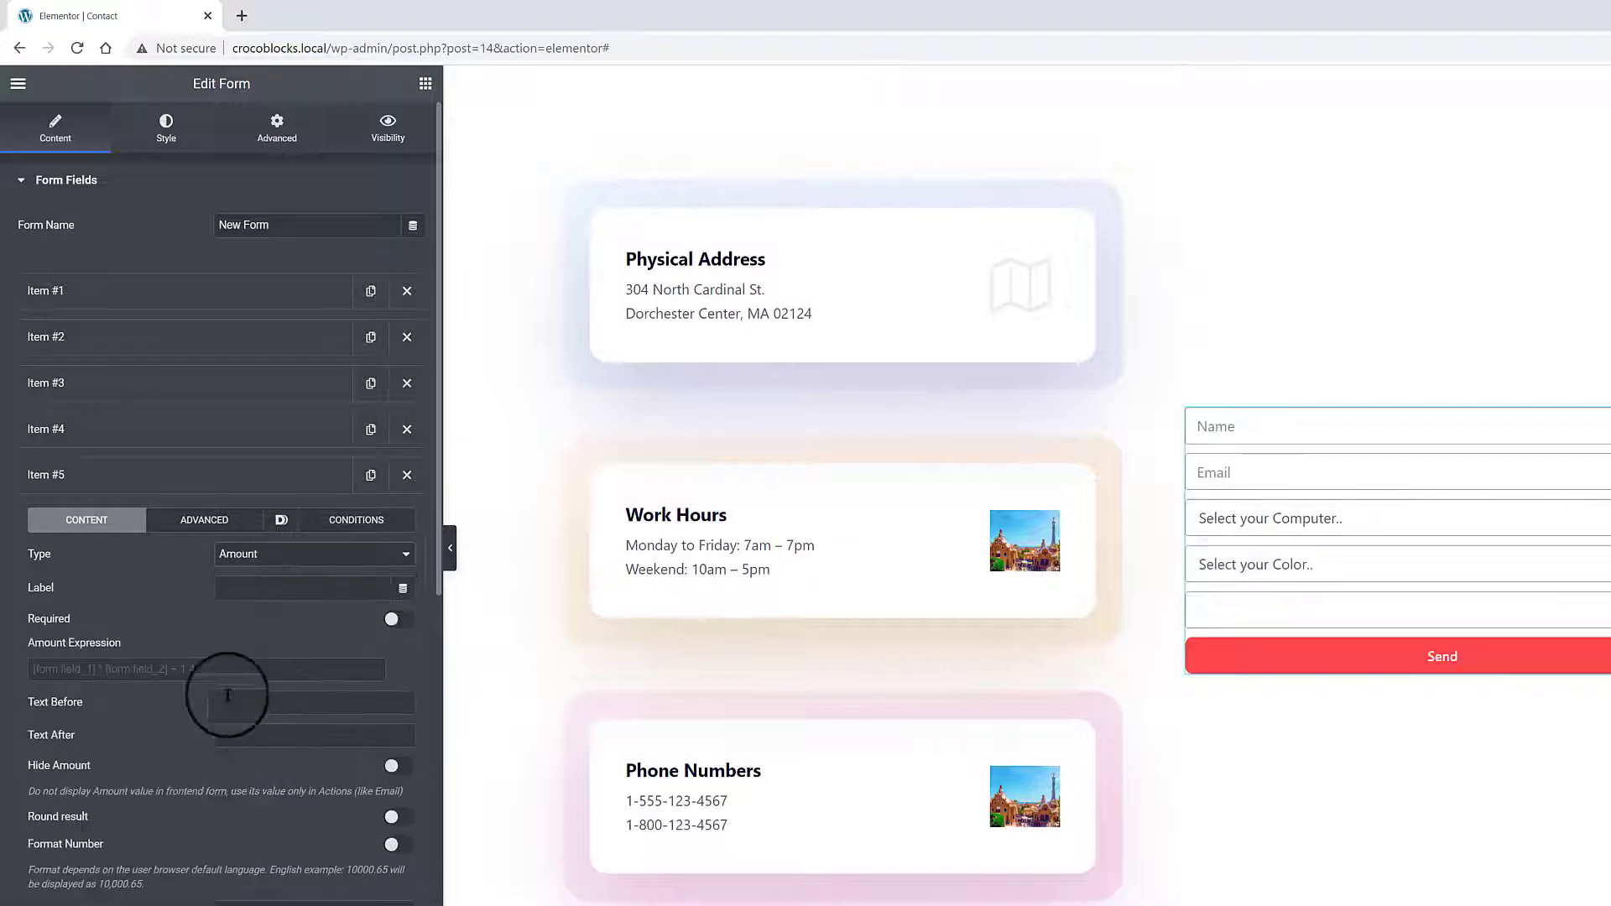
{"action": "left_click", "coordinate": [88, 669]}
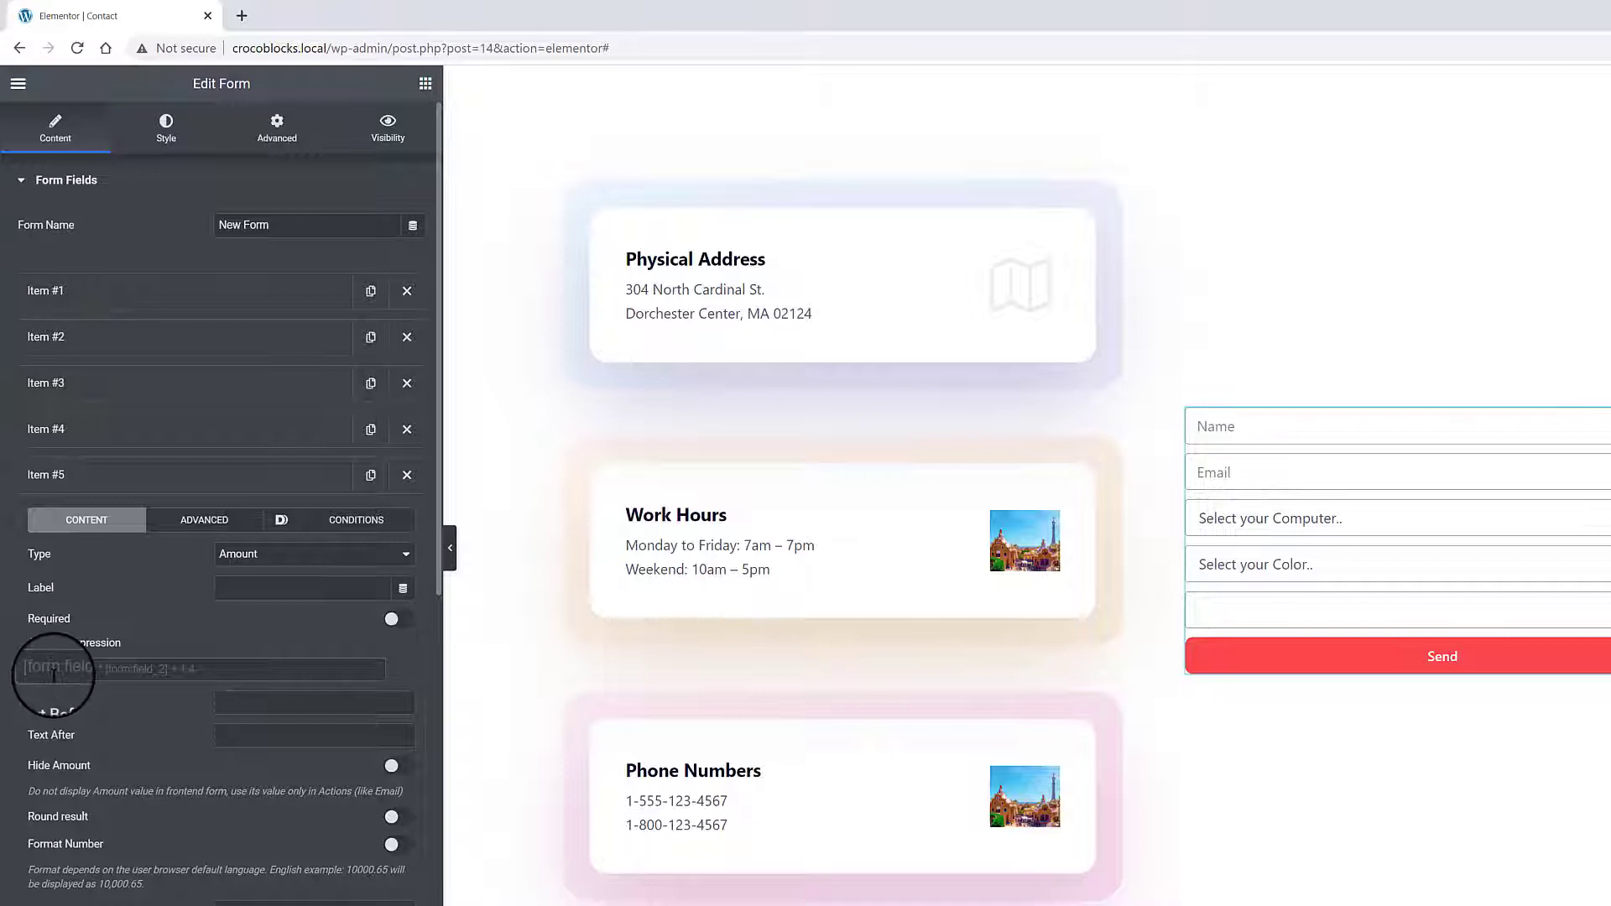
{"action": "type", "text": "["}
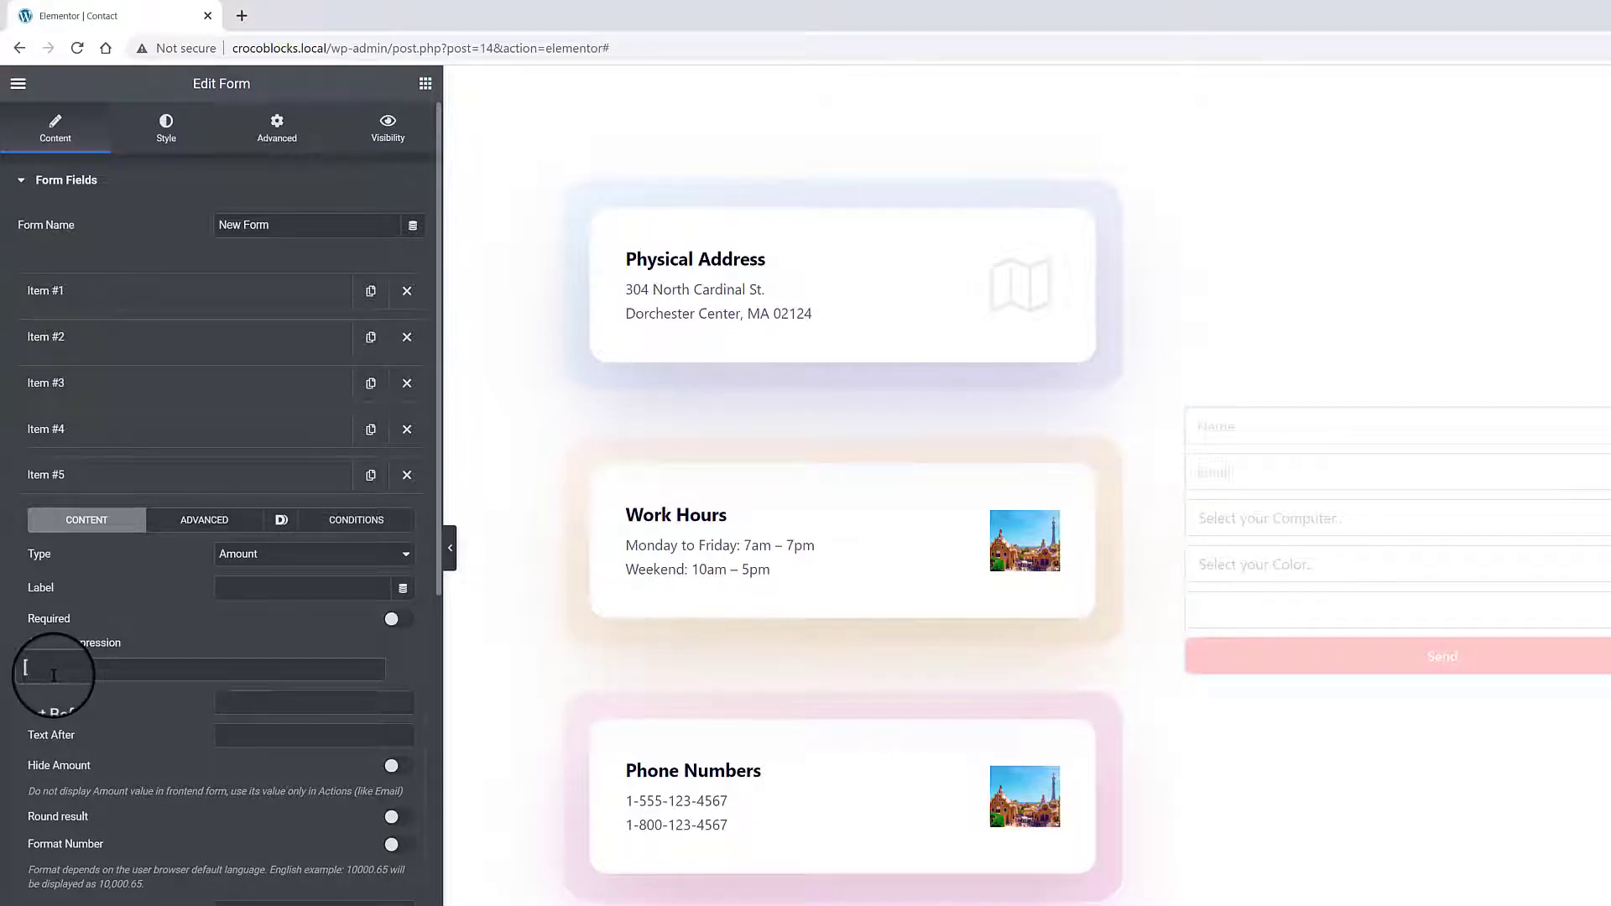
{"action": "type", "text": "form:"}
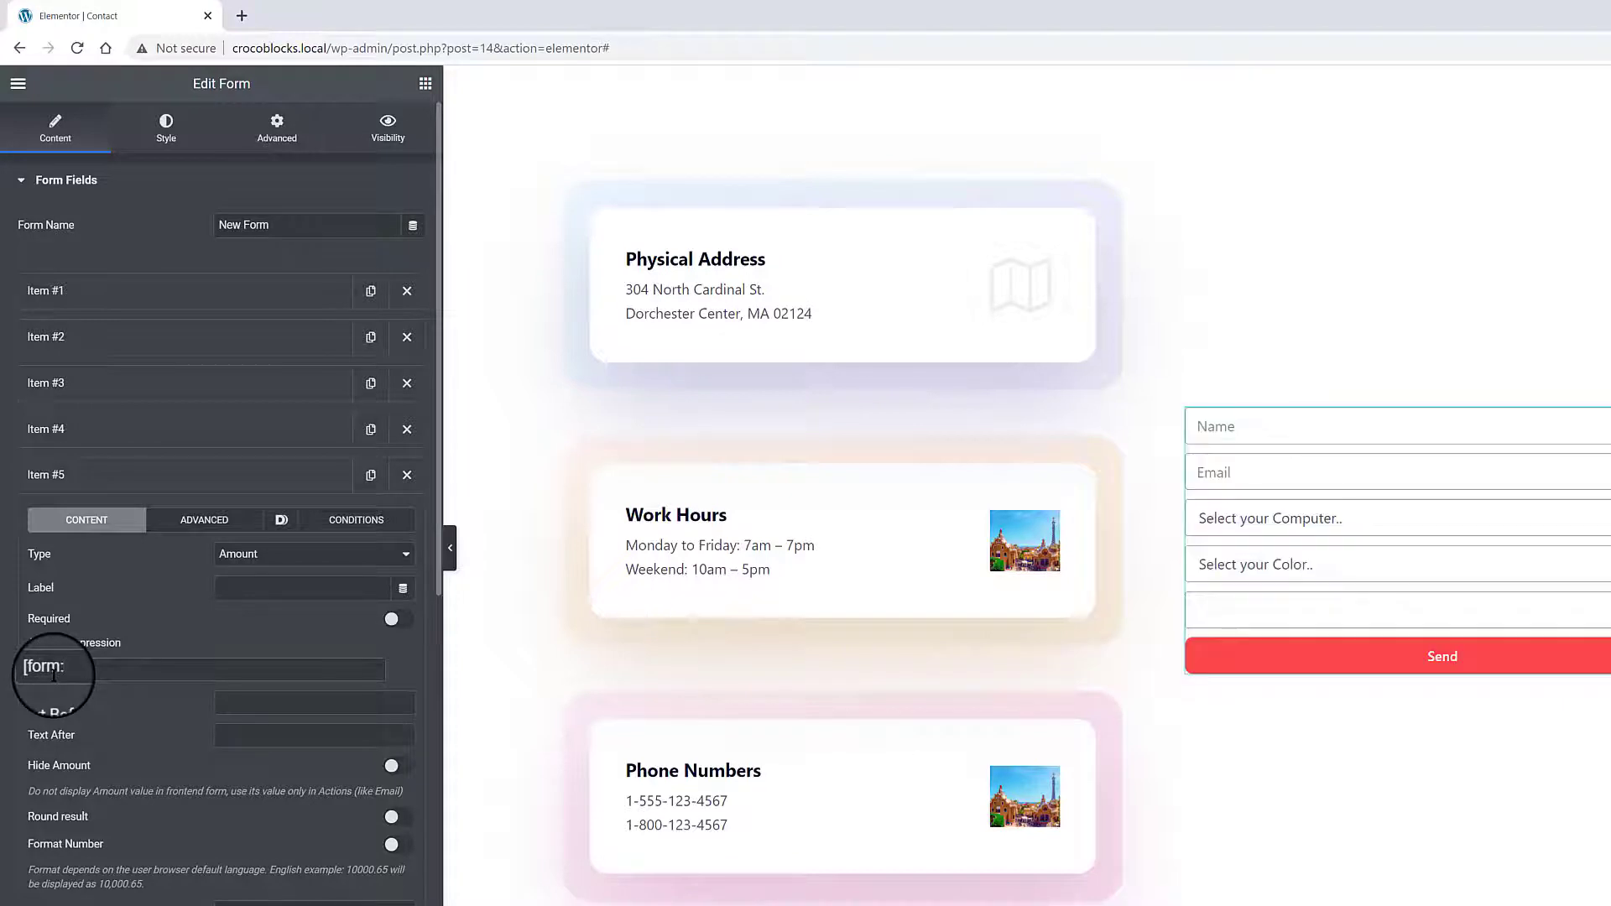
{"action": "type", "text": "computer] + [form:color]"}
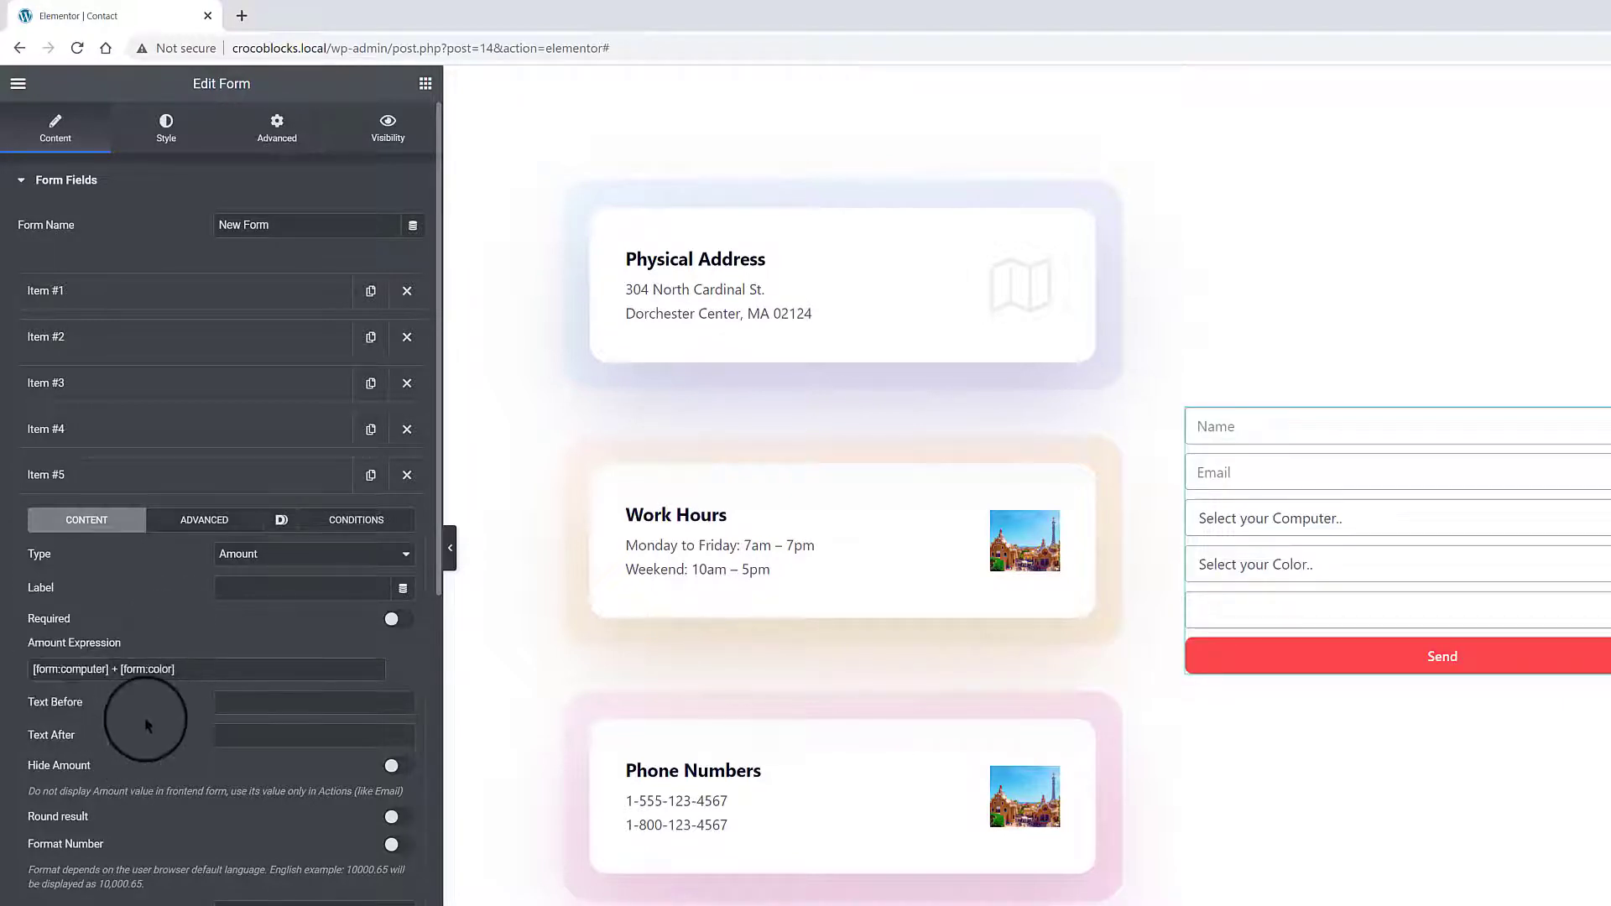
{"action": "left_click", "coordinate": [240, 737]}
{"action": "type", "text": "Euros"}
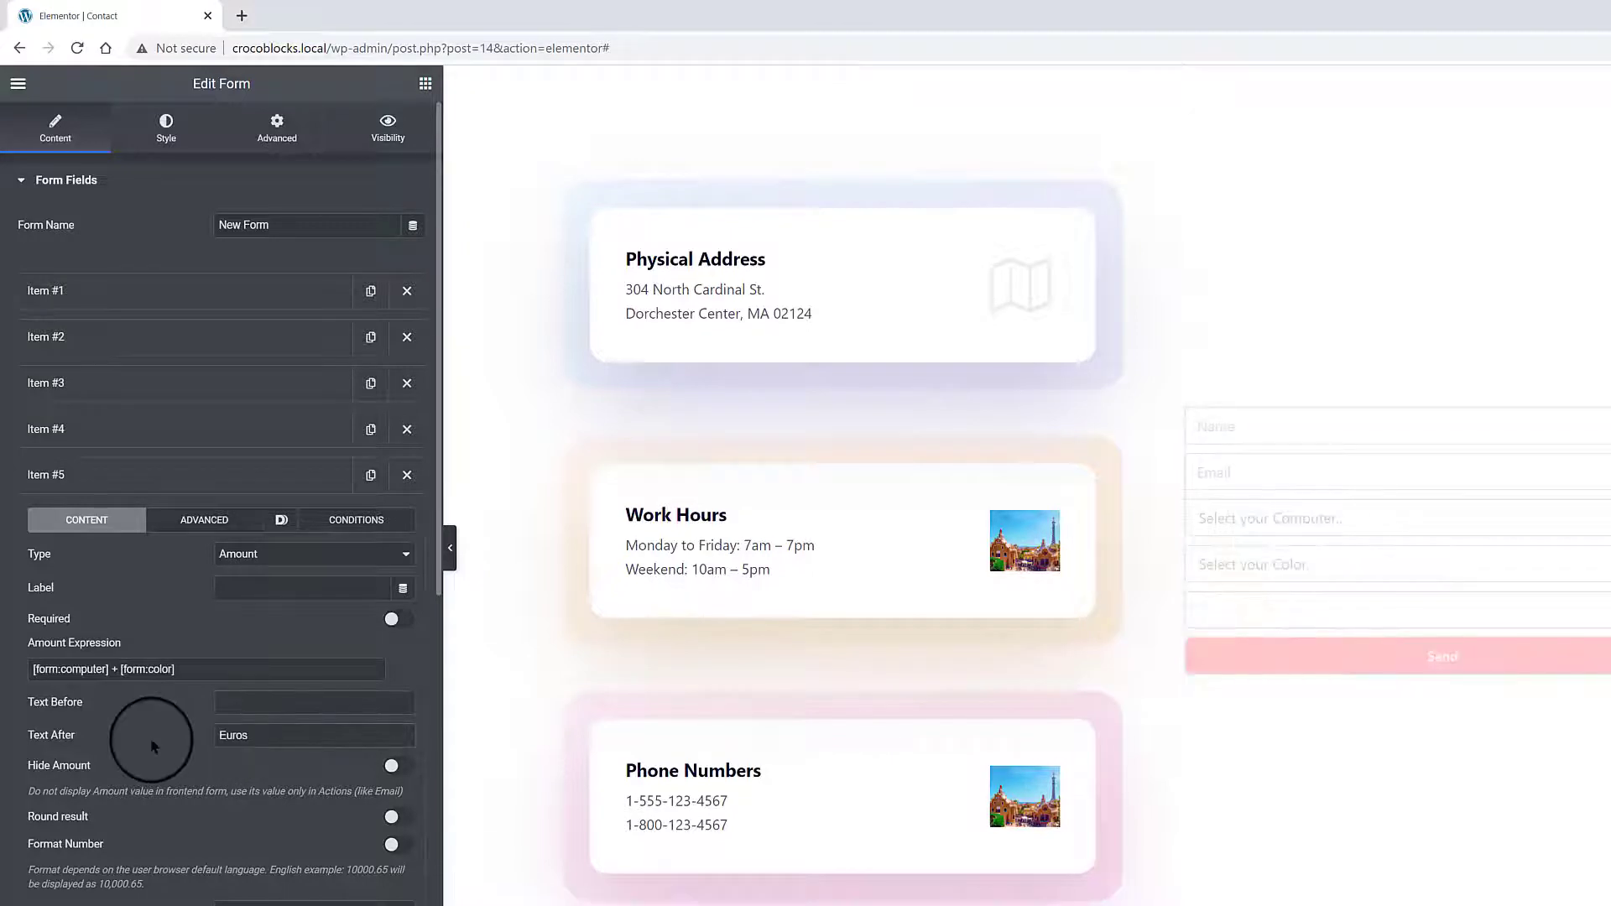
{"action": "scroll", "coordinate": [148, 826], "scroll_direction": "down", "scroll_amount": 3}
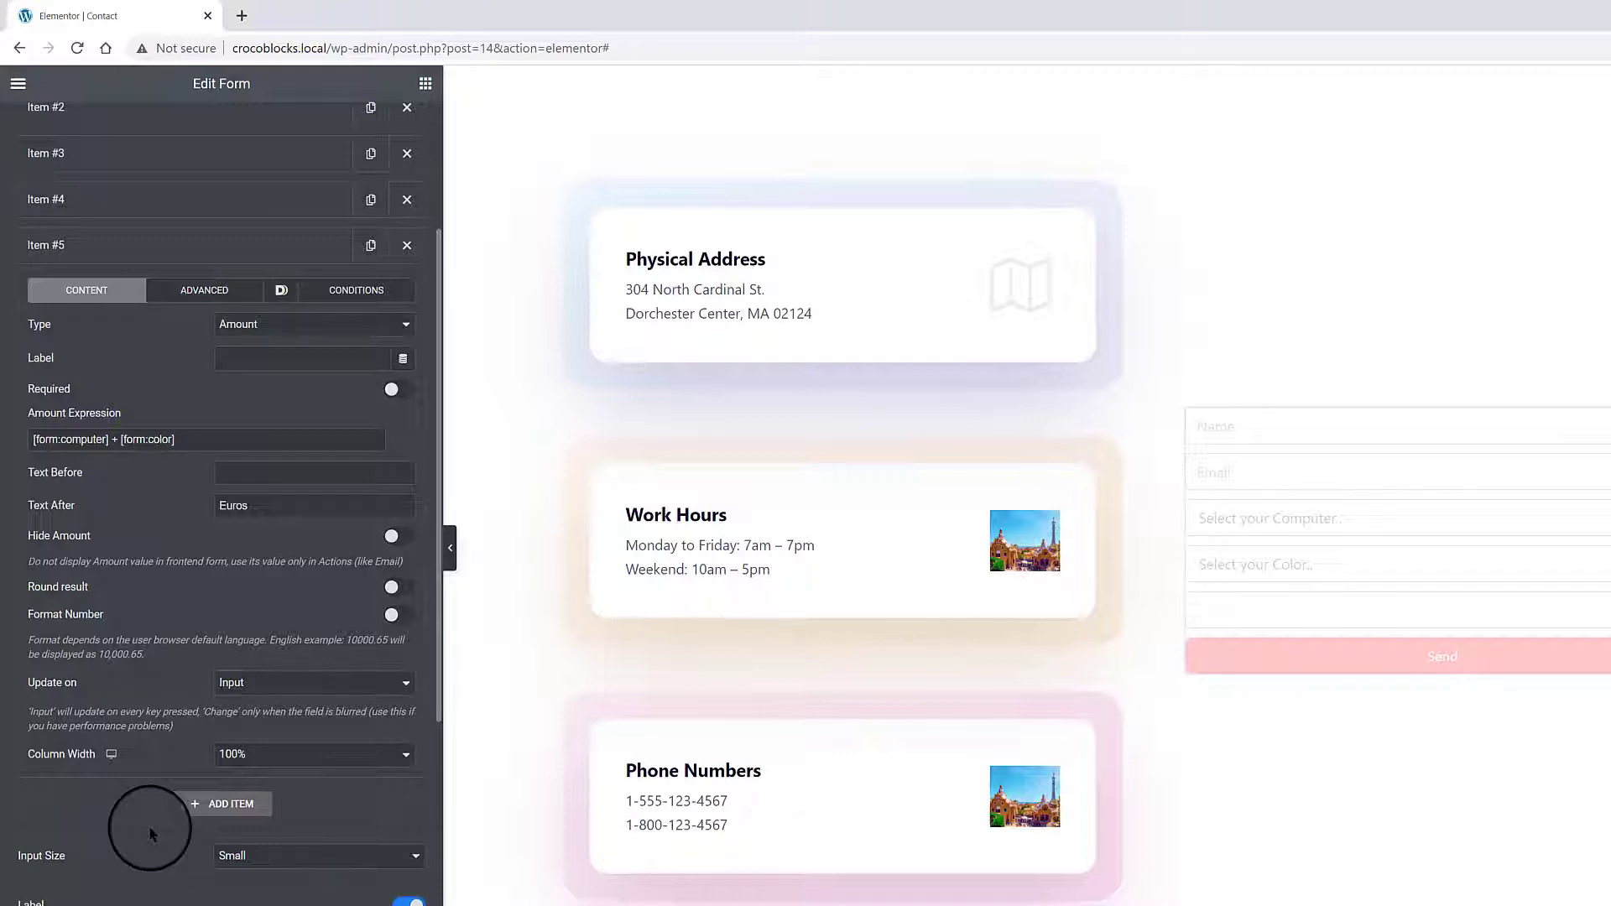
{"action": "scroll", "coordinate": [150, 833], "scroll_direction": "down", "scroll_amount": 3}
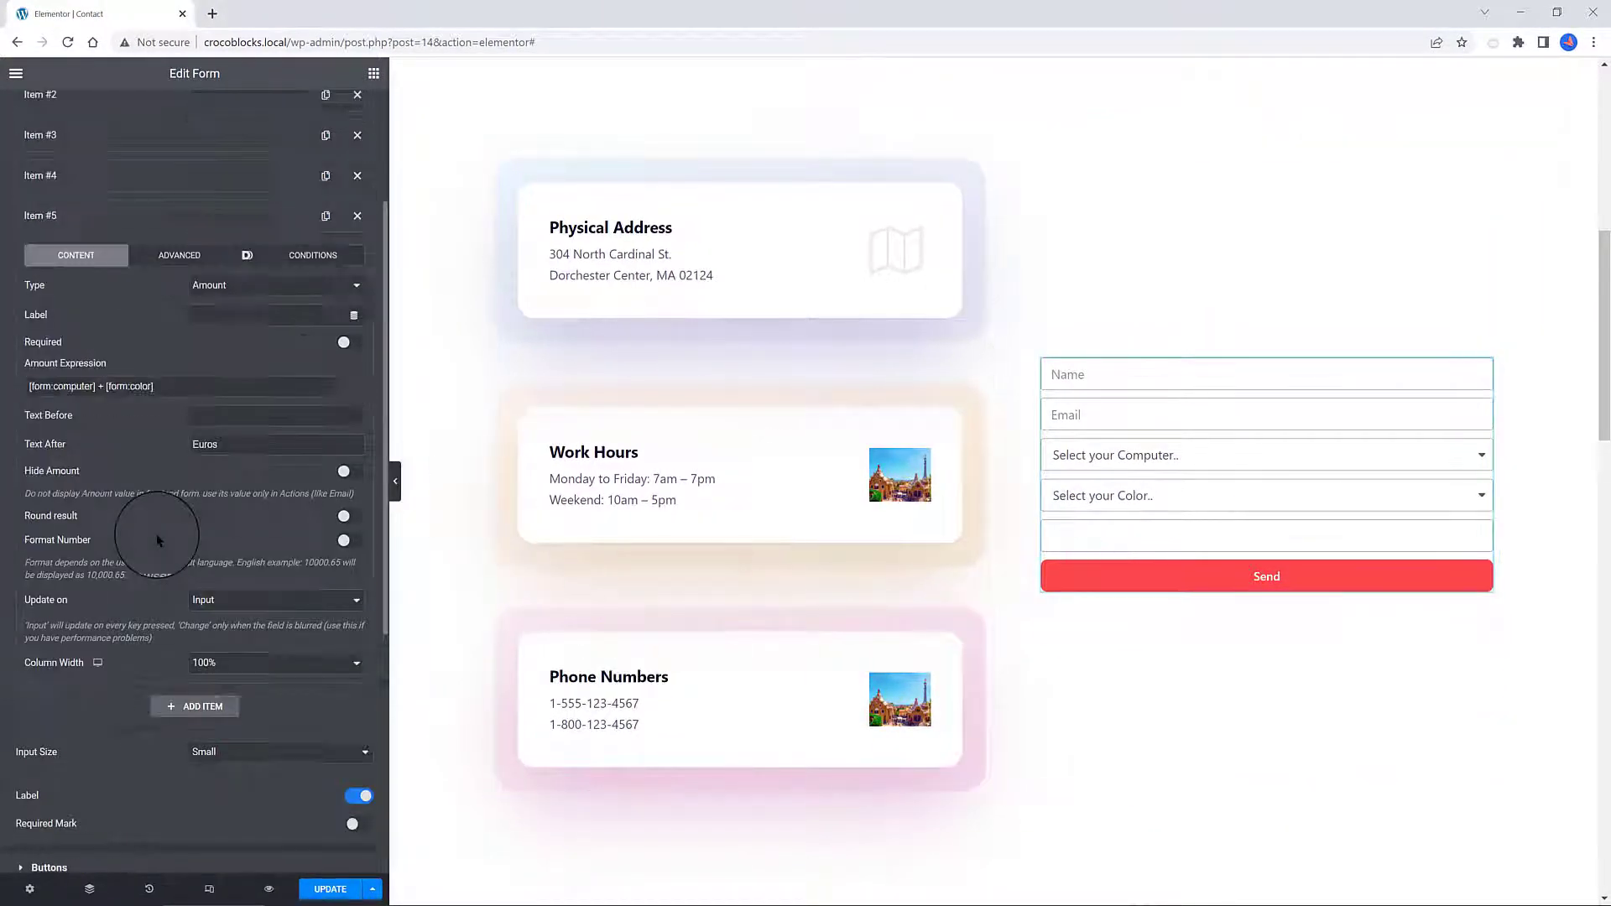
Step: On the live Contact page, choose MacBook Air-2.9Ghz-15 inches in Red to check the total
{"action": "left_click", "coordinate": [69, 44]}
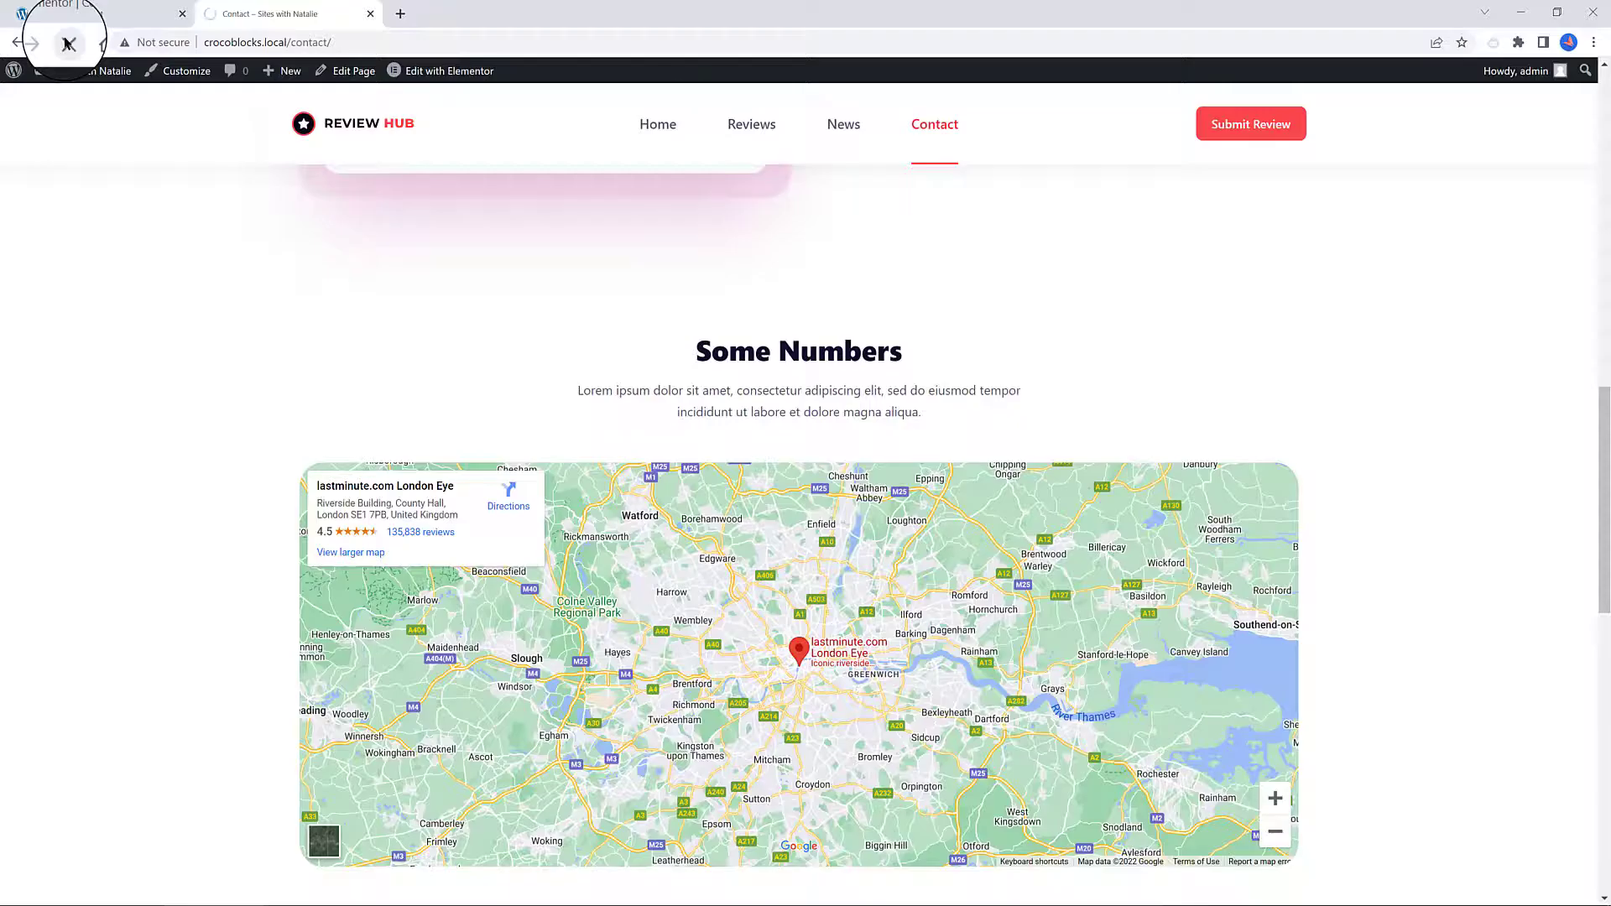
{"action": "scroll", "coordinate": [154, 255], "scroll_direction": "up", "scroll_amount": 8}
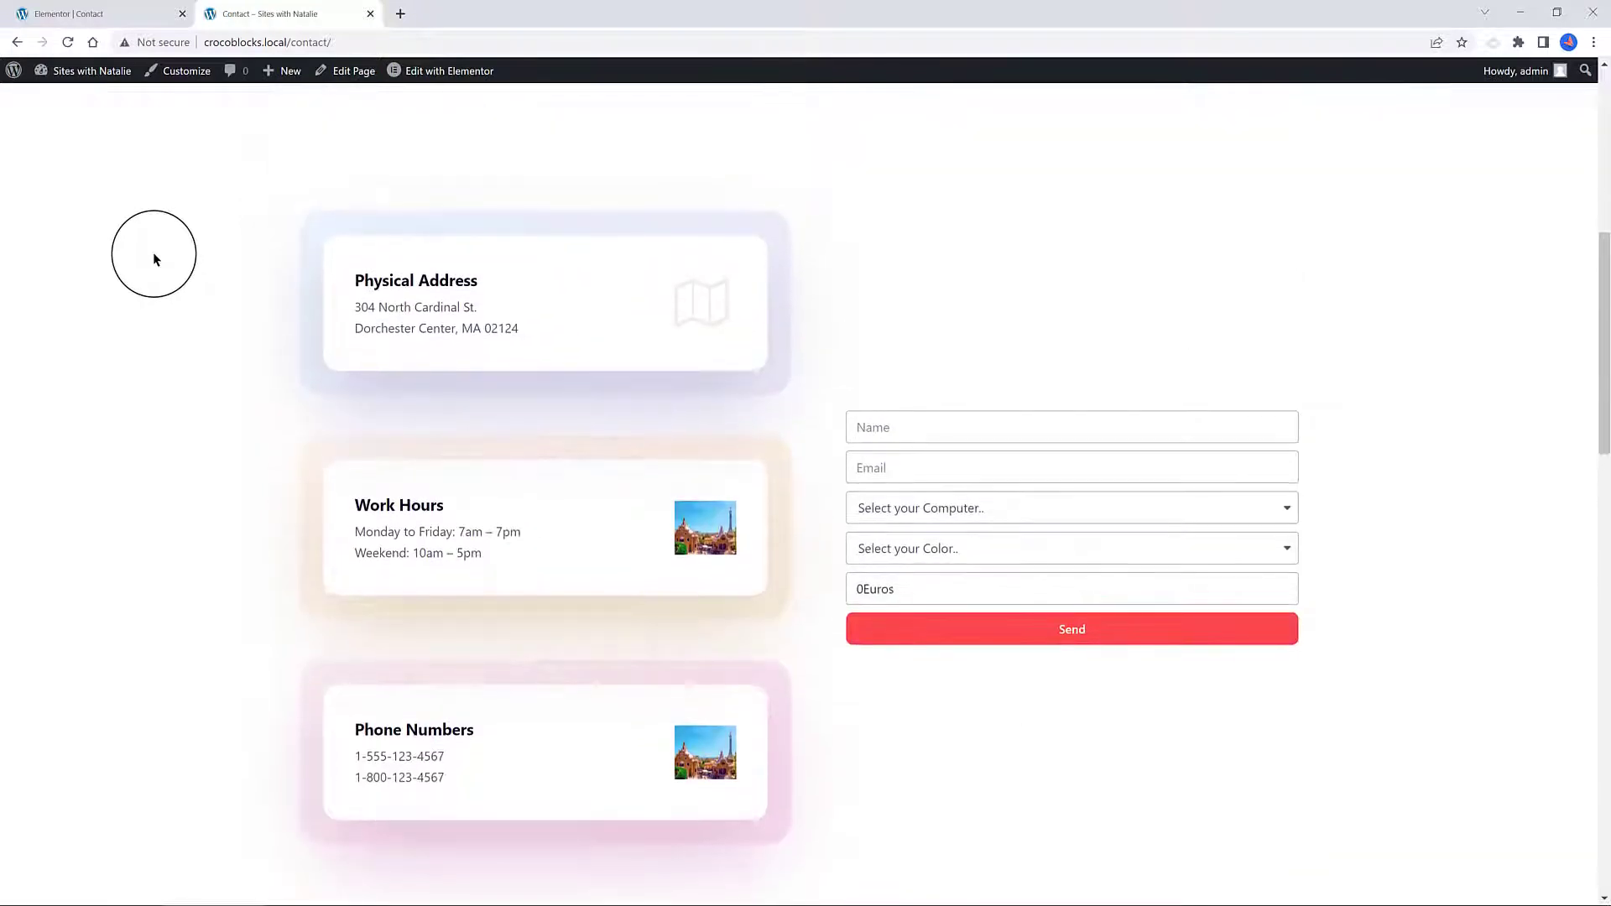
{"action": "left_click", "coordinate": [982, 509]}
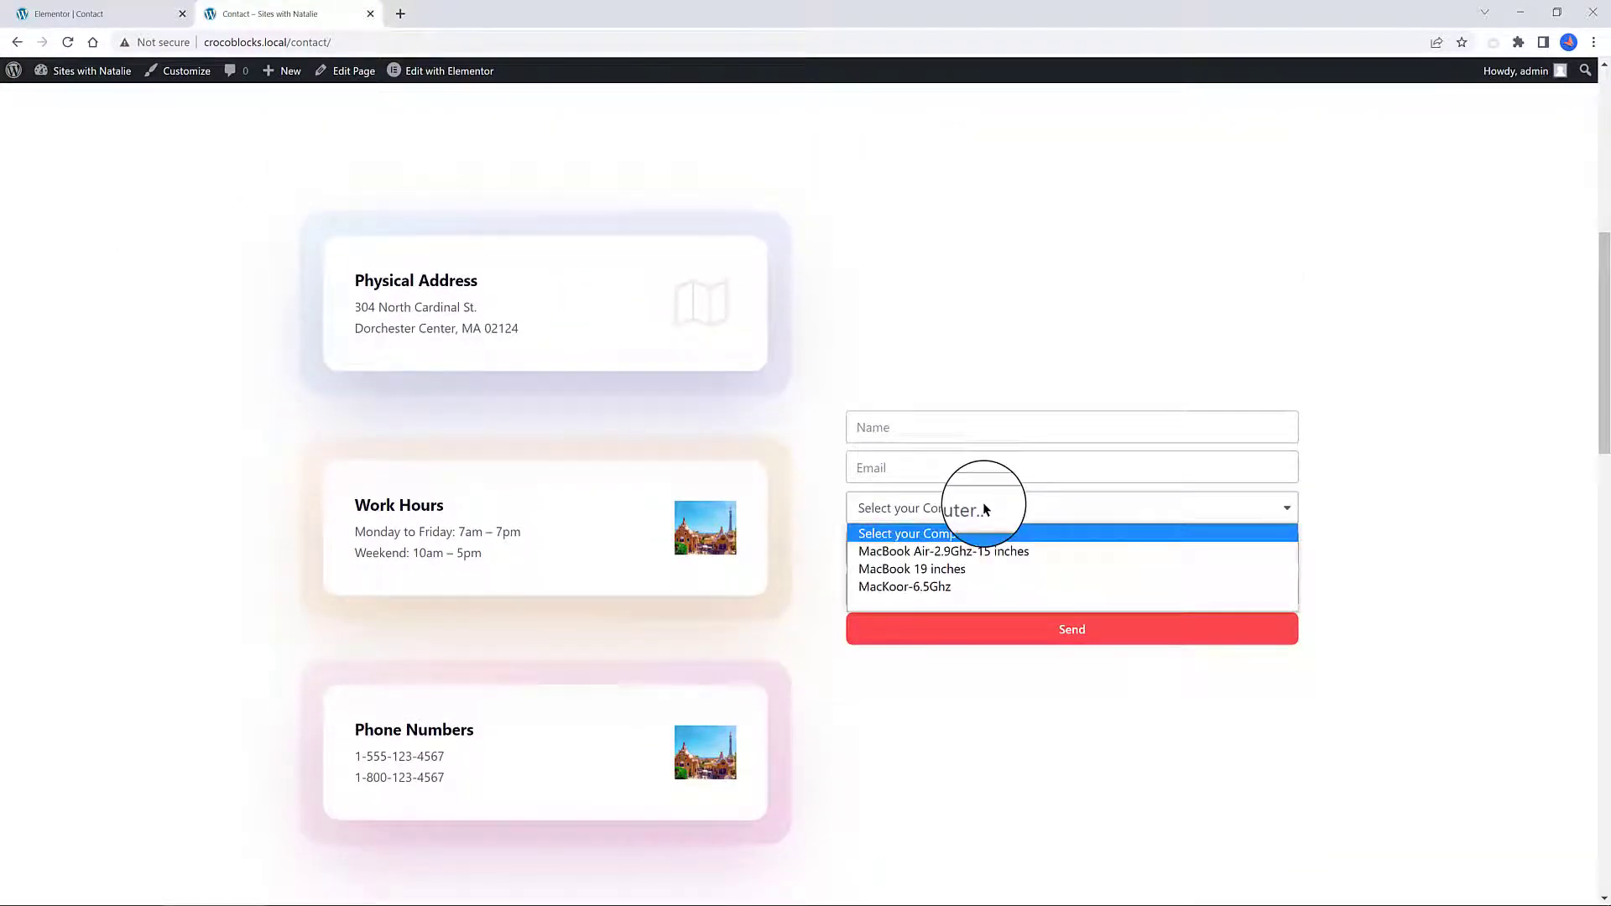
{"action": "left_click", "coordinate": [971, 551]}
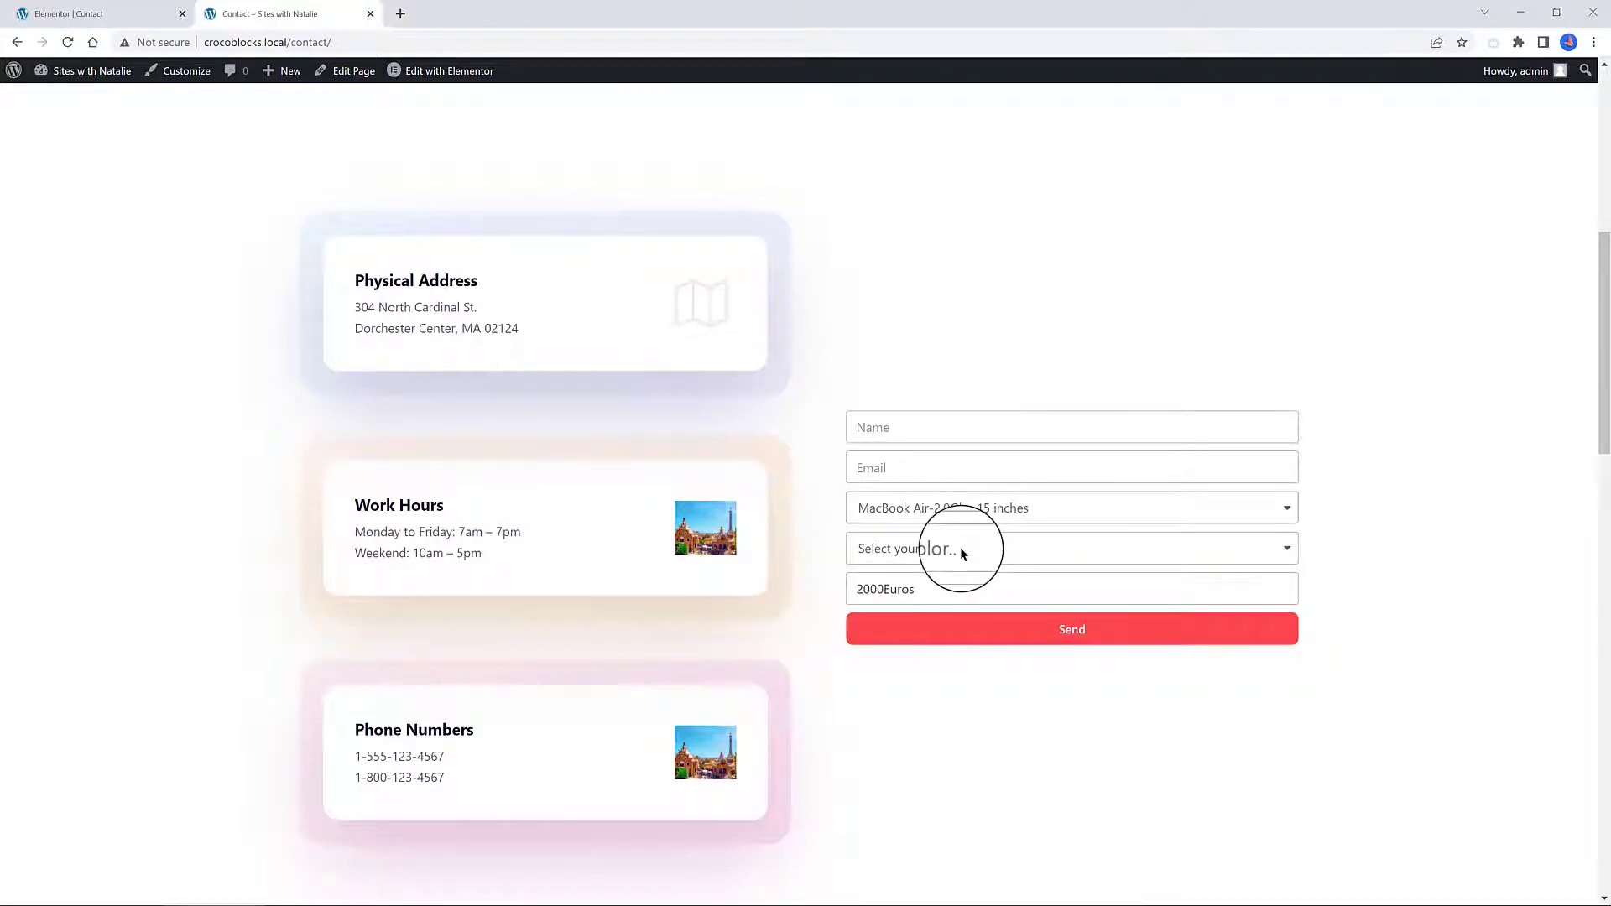
{"action": "left_click", "coordinate": [960, 547]}
{"action": "left_click", "coordinate": [904, 598]}
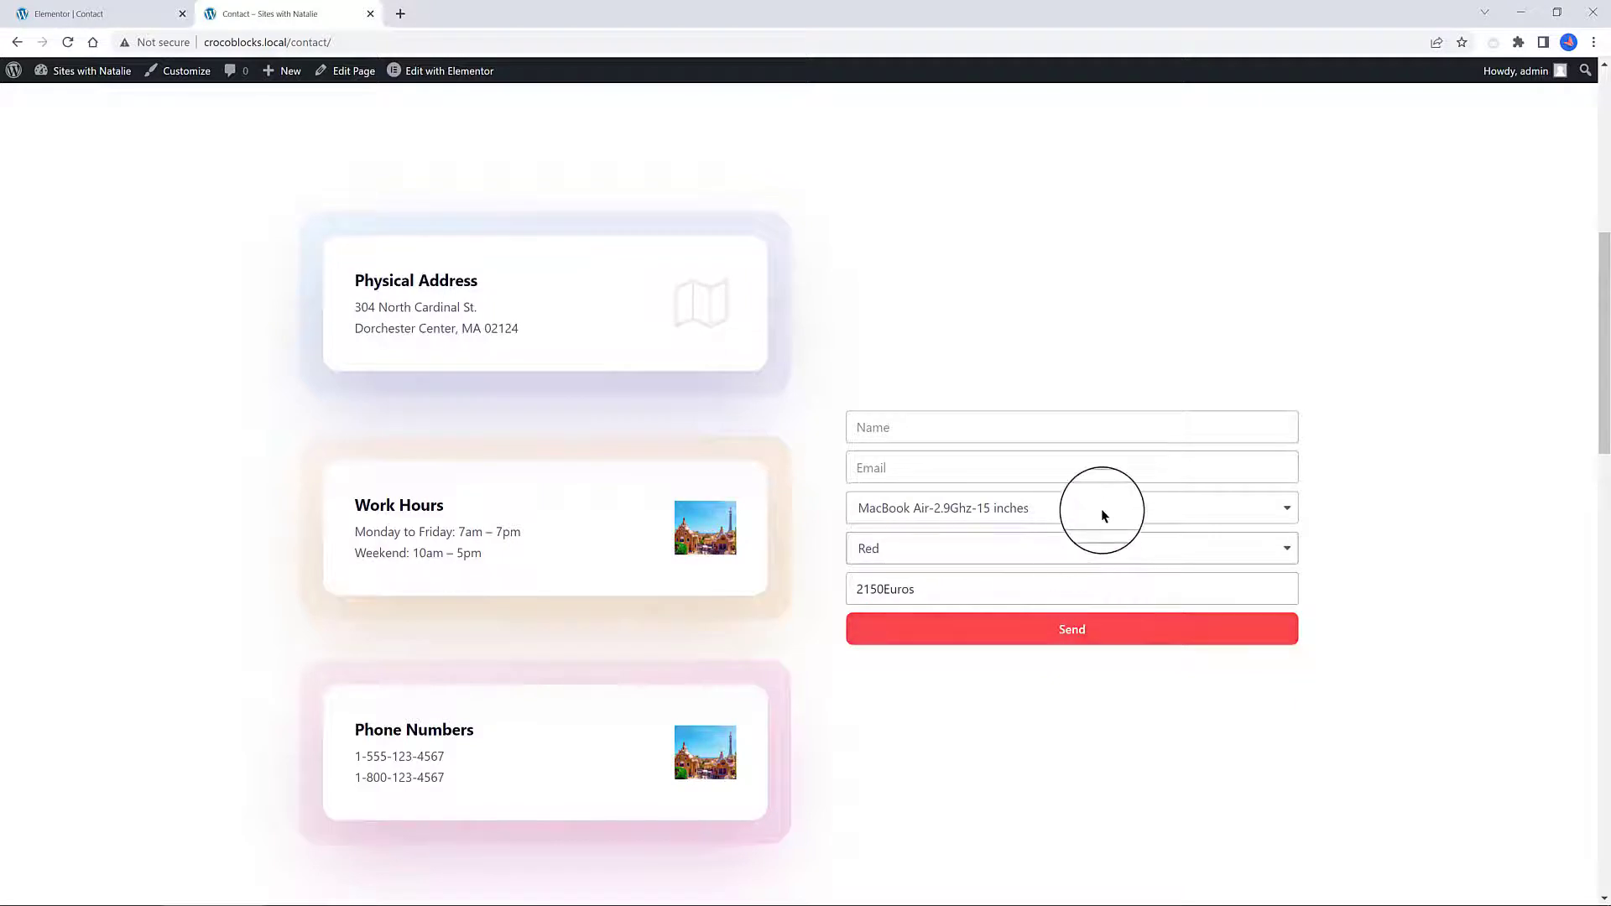
Step: Reload and try MacBook 19 inches in Gray, then MacKoor-6.5Ghz in Red totalling 5650Euros
{"action": "key", "text": "F5"}
{"action": "left_click", "coordinate": [948, 507]}
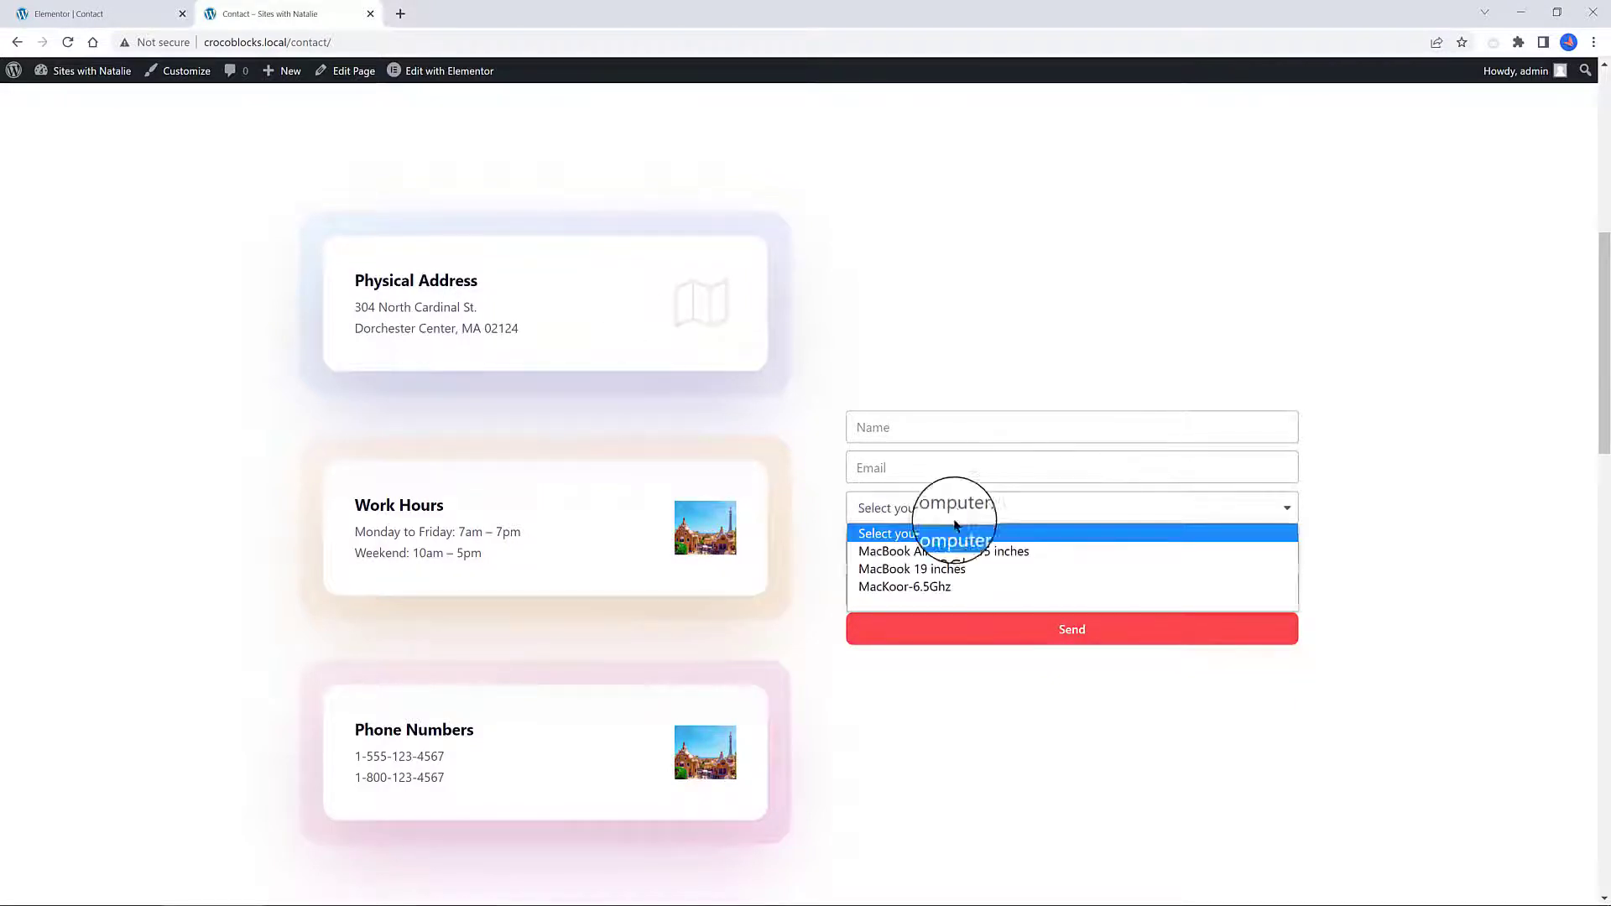
{"action": "left_click", "coordinate": [953, 569]}
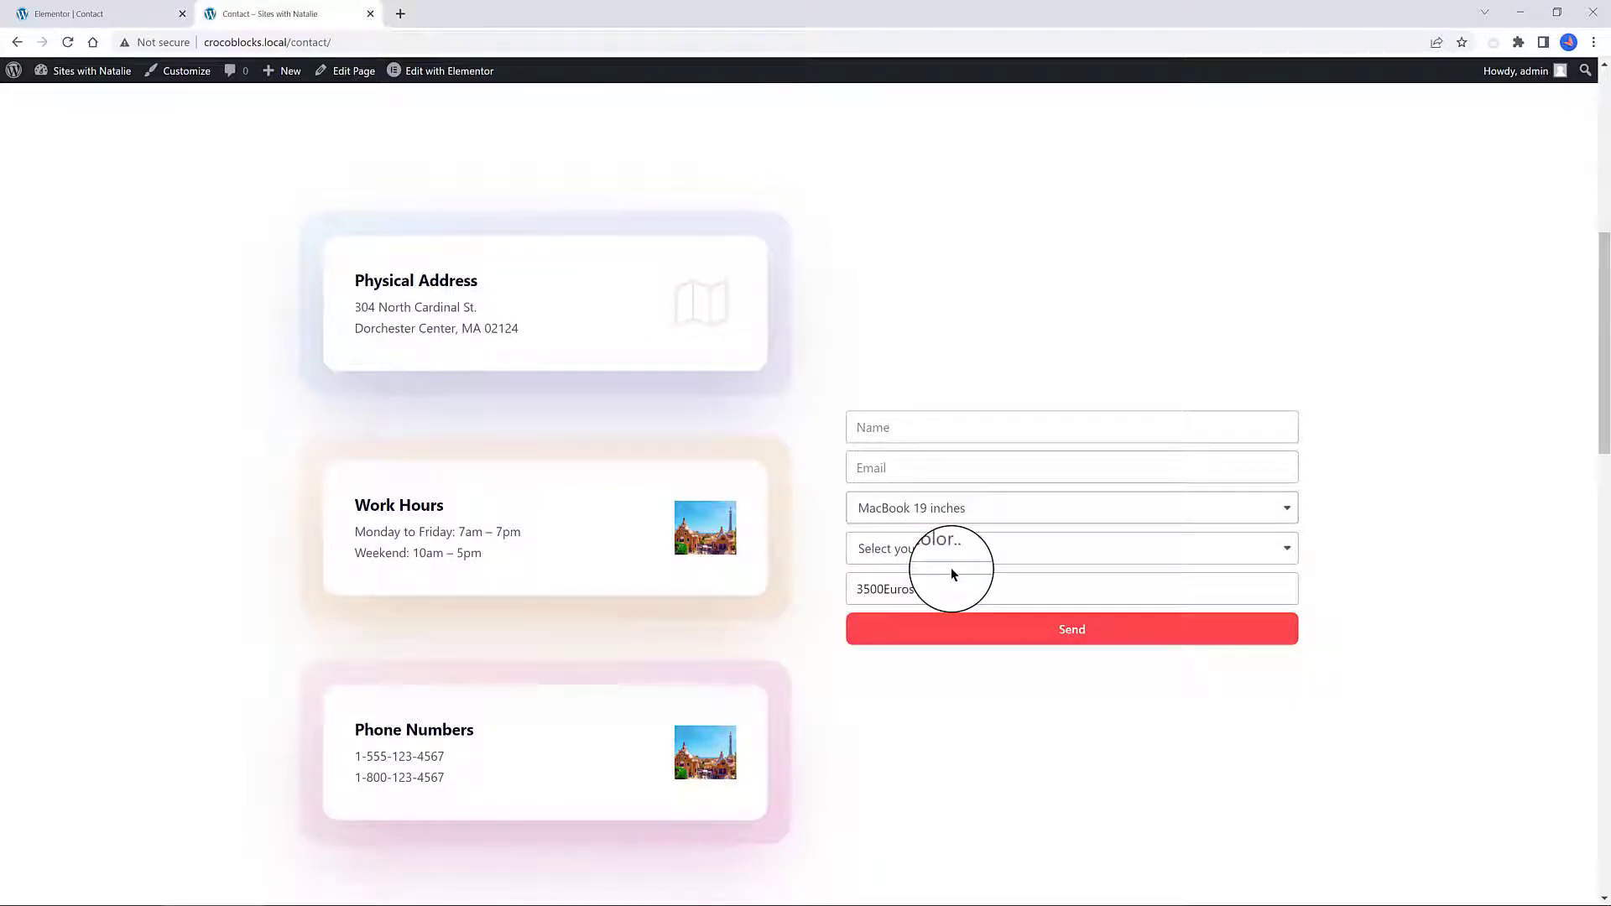
{"action": "left_click", "coordinate": [963, 546]}
{"action": "left_click", "coordinate": [891, 635]}
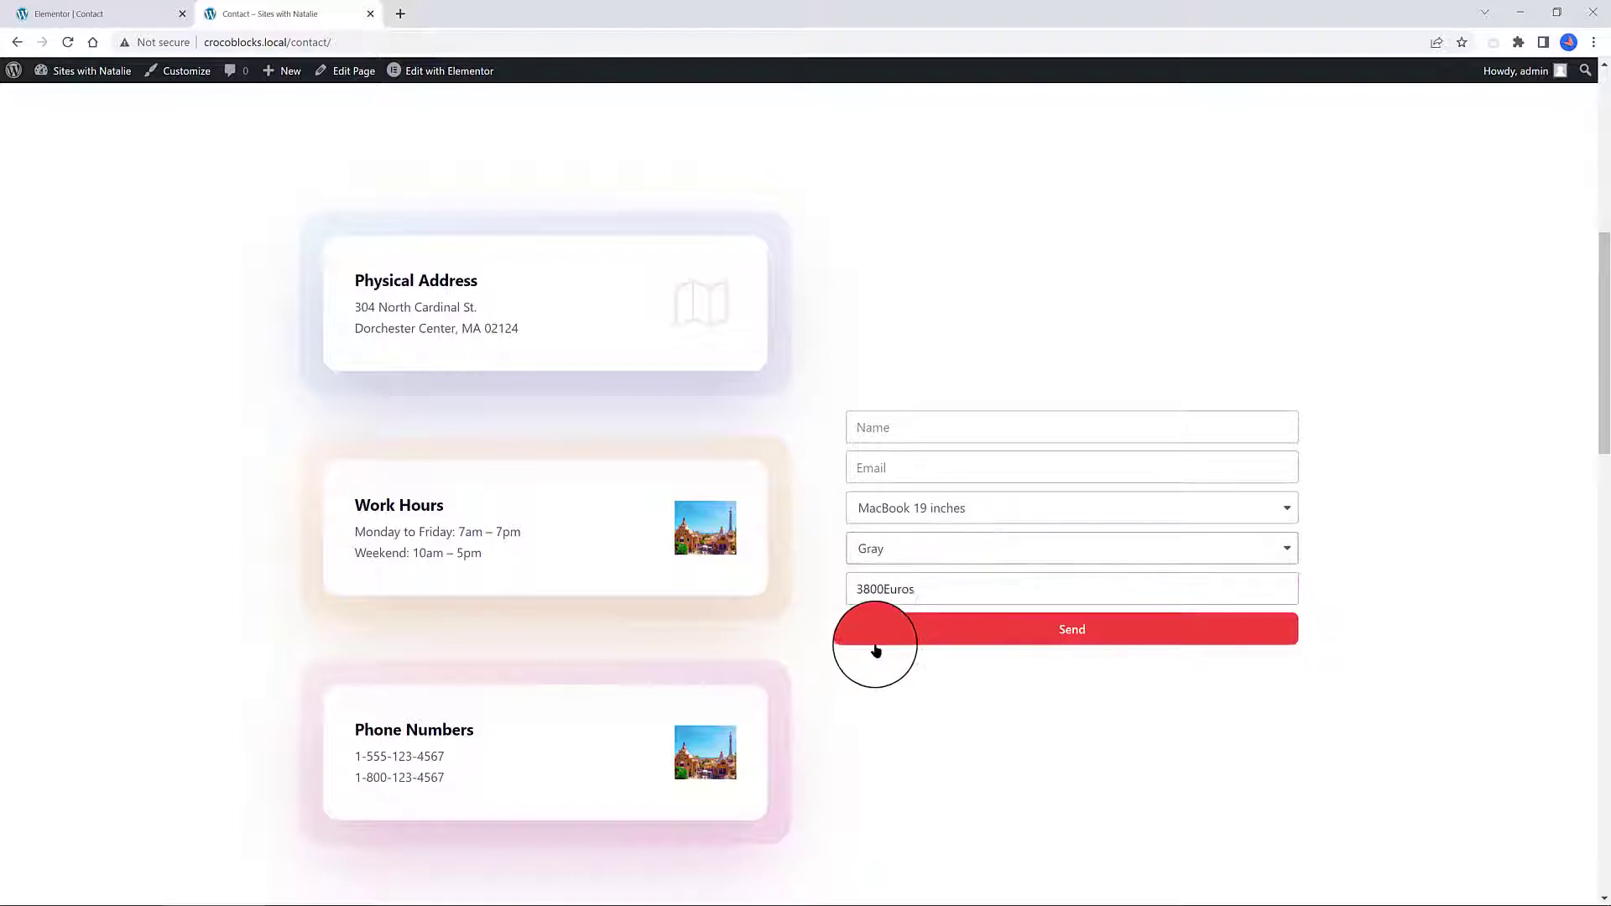
{"action": "left_click", "coordinate": [986, 508]}
{"action": "left_click", "coordinate": [950, 587]}
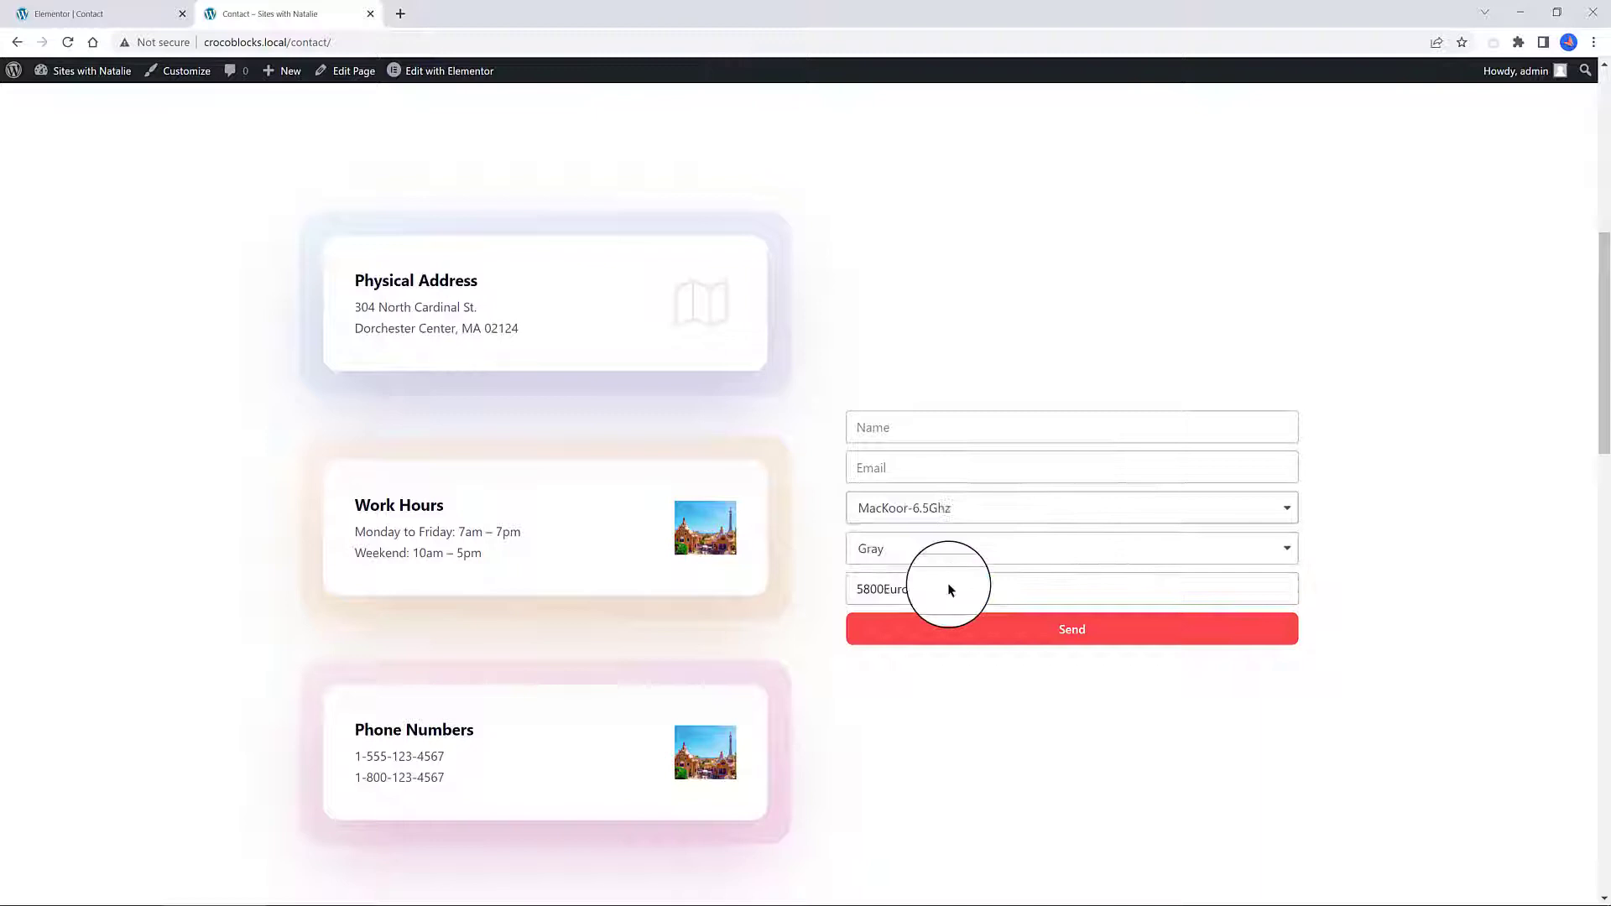
{"action": "left_click", "coordinate": [918, 549]}
{"action": "left_click", "coordinate": [879, 594]}
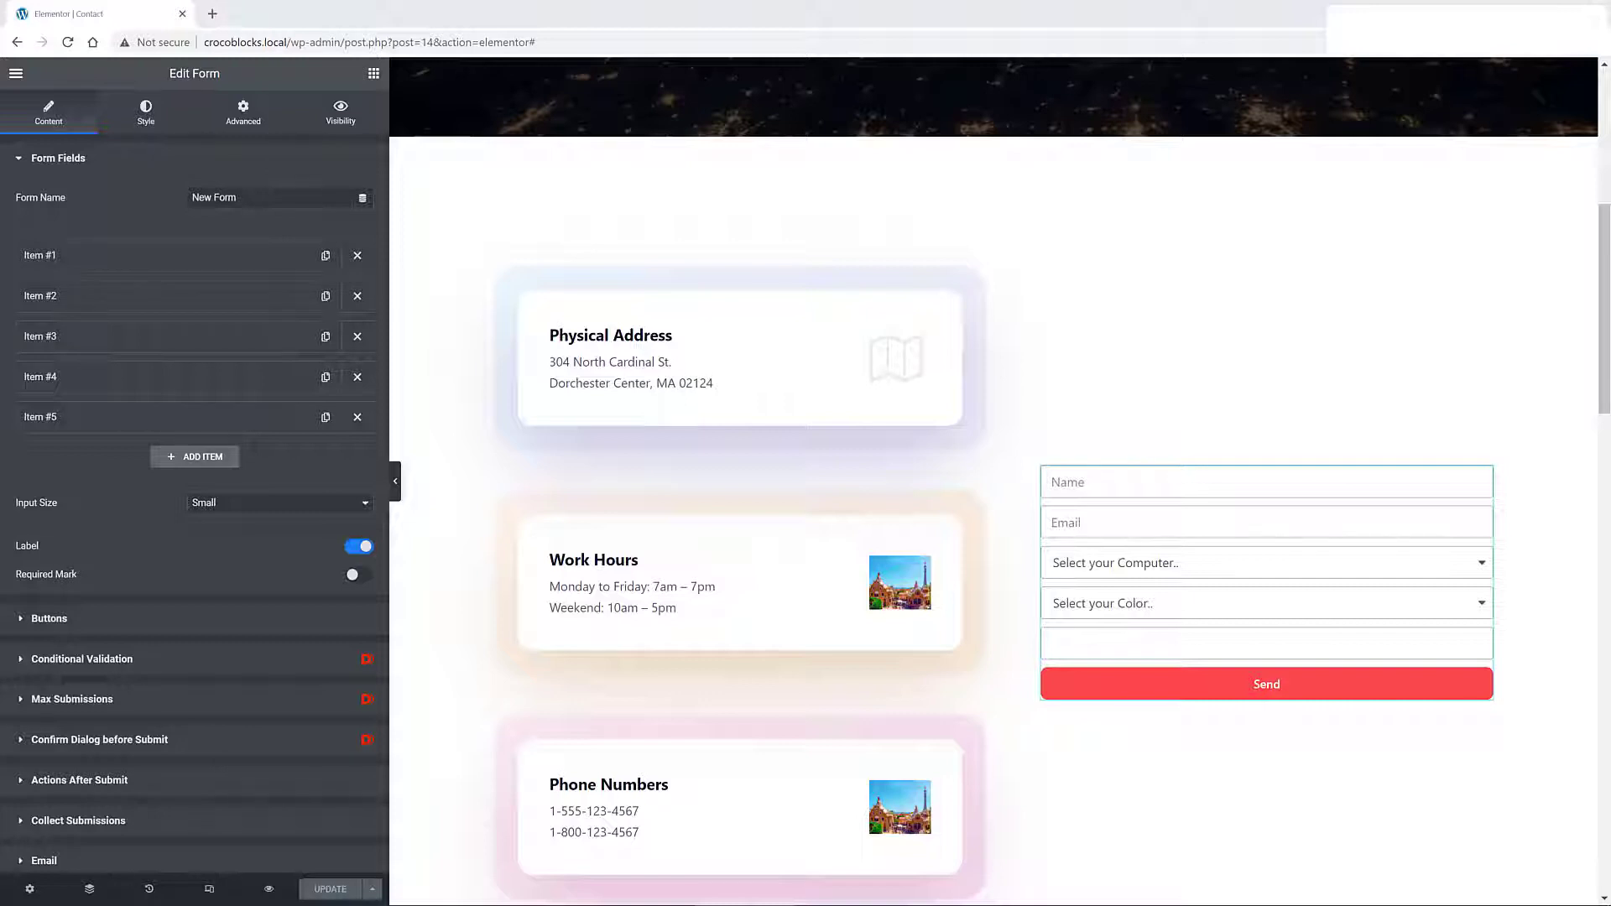
Step: Set the range slider's maximum to 5 and its field ID to 'range'
{"action": "left_click", "coordinate": [307, 639]}
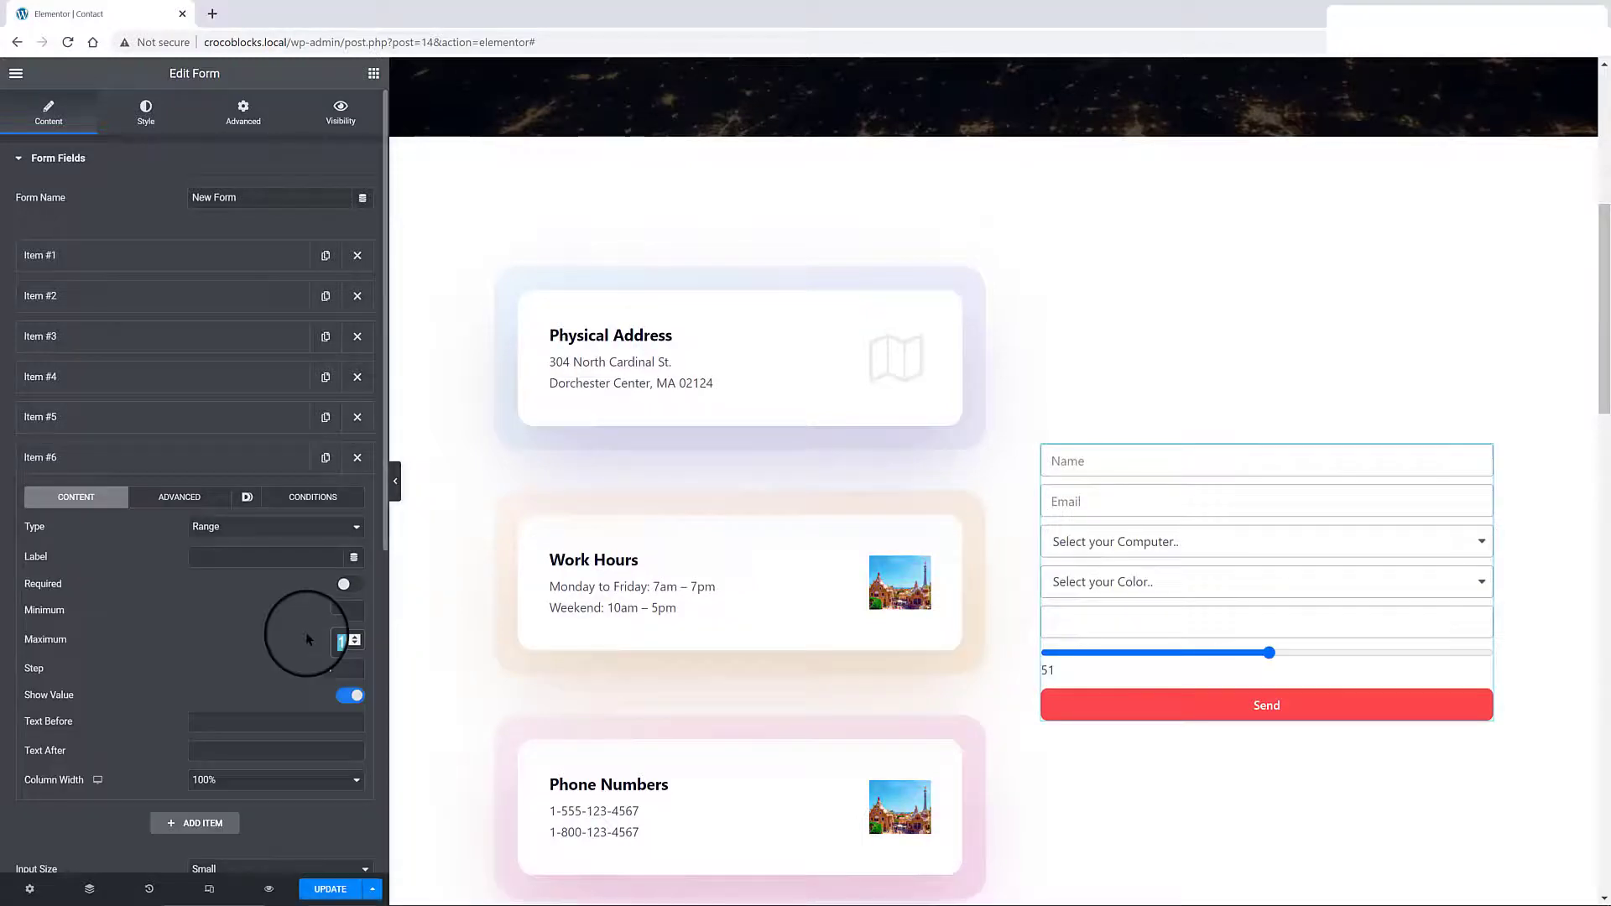
{"action": "type", "text": "5"}
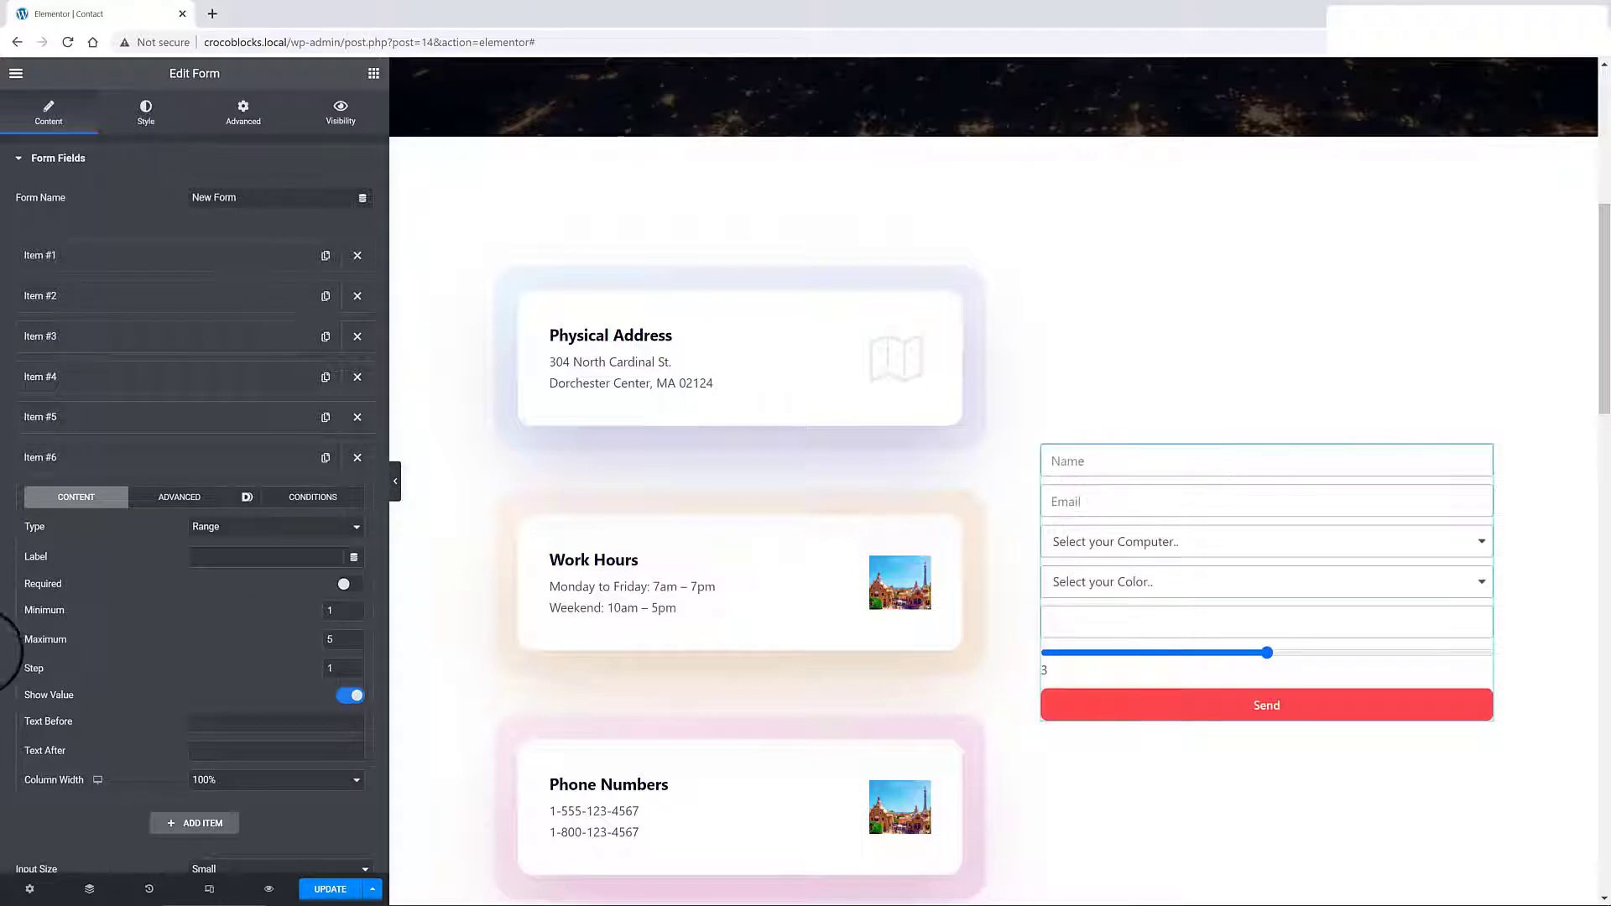
{"action": "left_click", "coordinate": [179, 496]}
{"action": "left_click_drag", "start_coordinate": [193, 526], "coordinate": [274, 525]}
{"action": "type", "text": "r"}
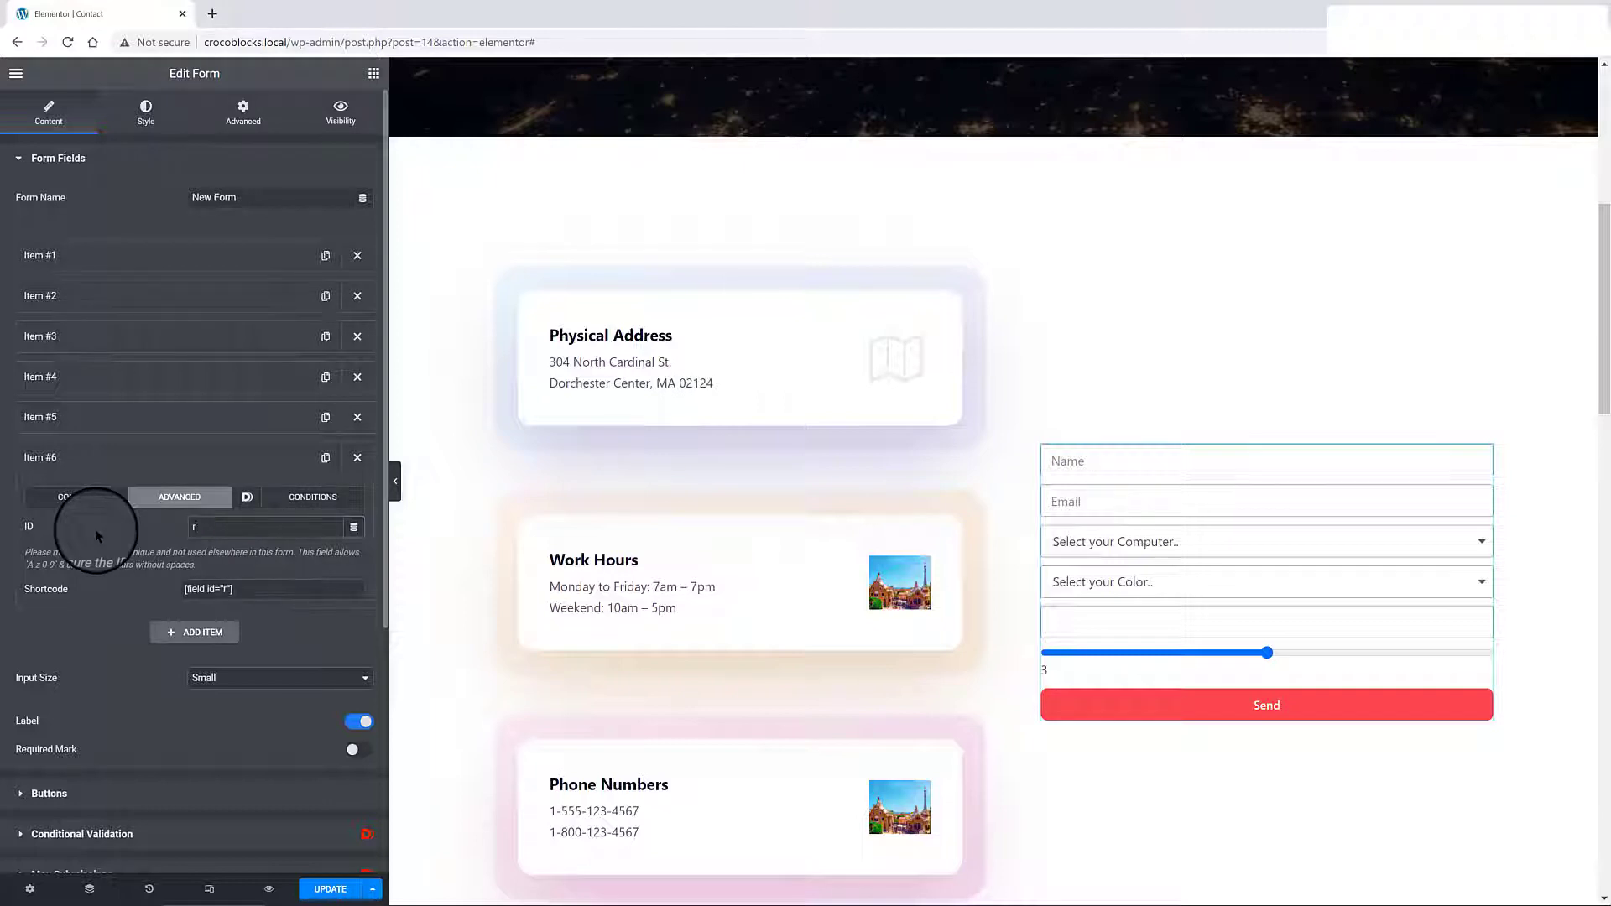
{"action": "type", "text": "ange"}
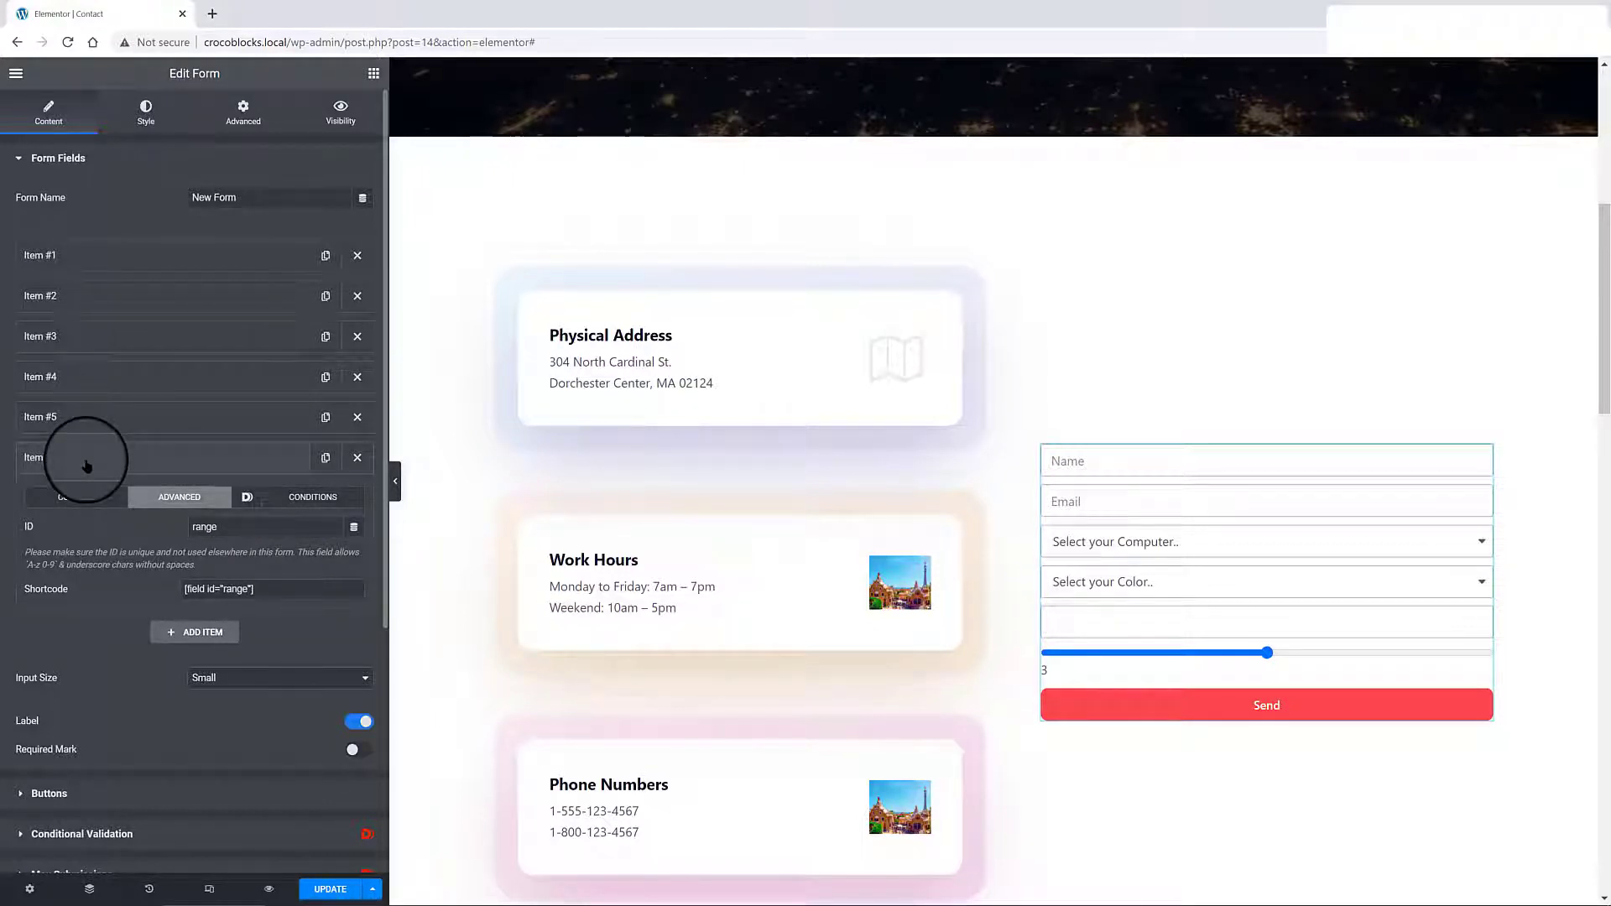
{"action": "left_click", "coordinate": [83, 496]}
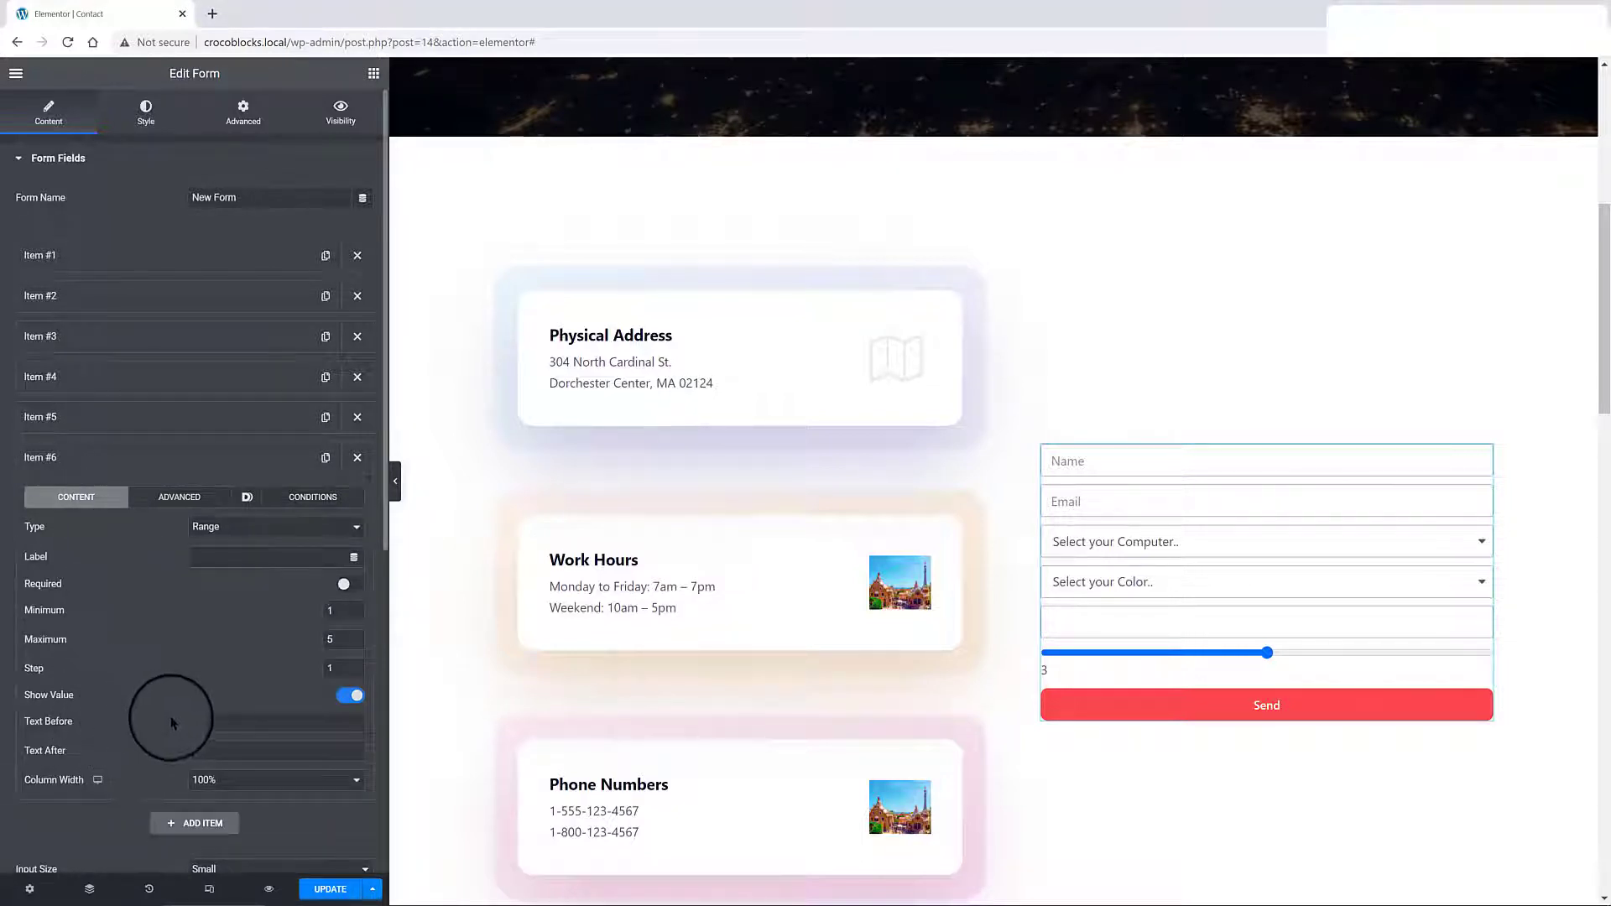
Step: Show 'Number of Computers' before the slider value and colour the value red
{"action": "left_click", "coordinate": [196, 722]}
{"action": "type", "text": "Number of Computers"}
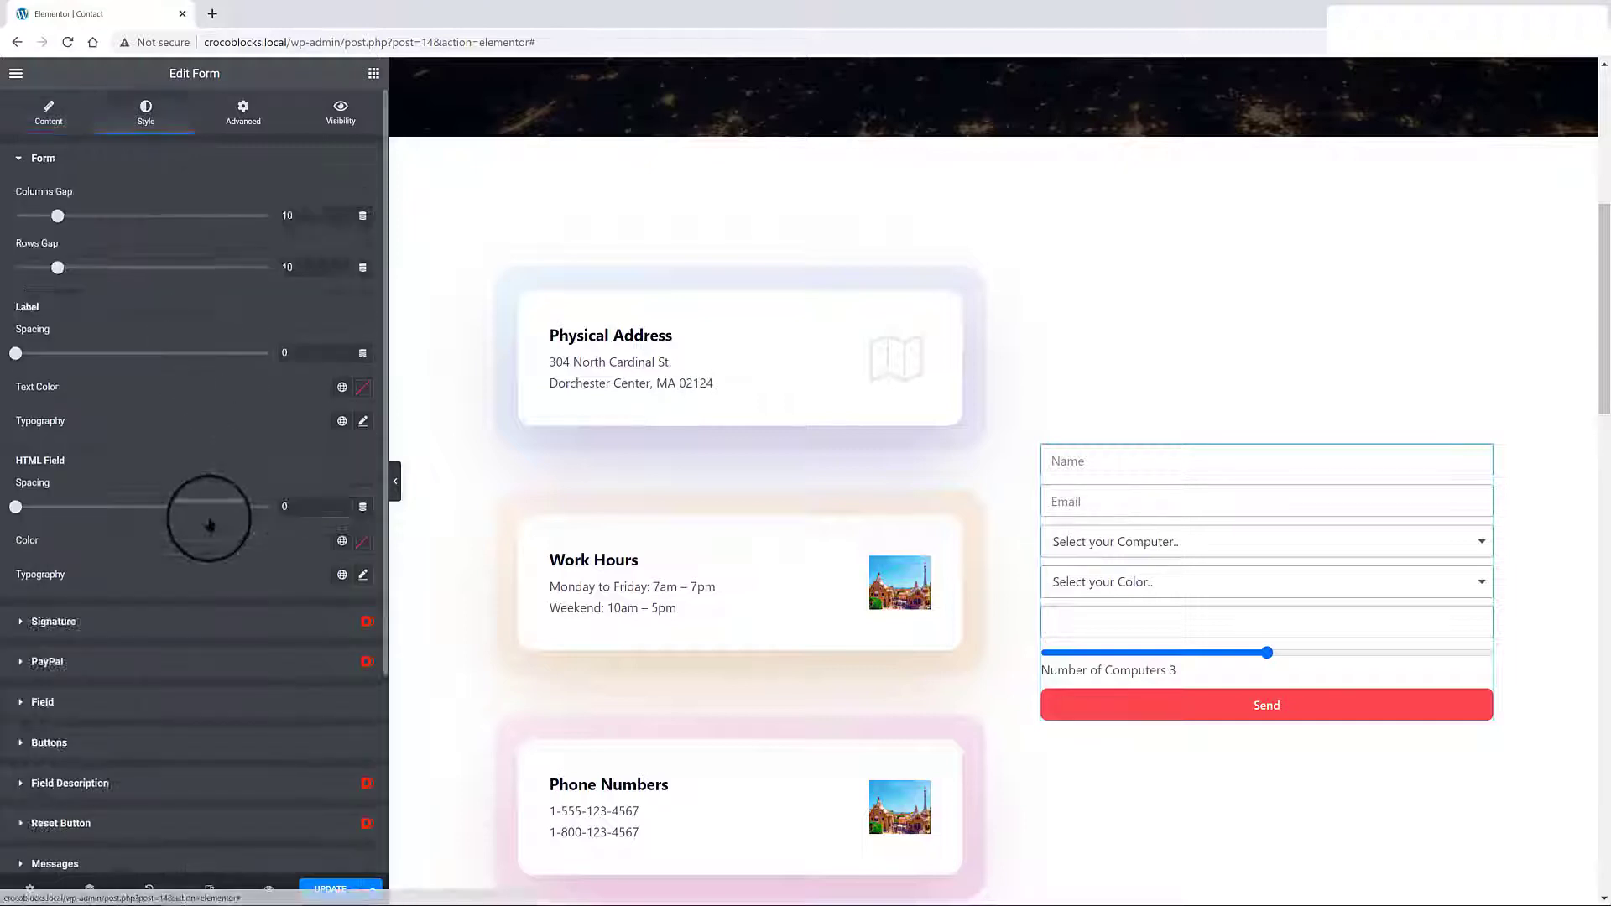
{"action": "scroll", "coordinate": [209, 514], "scroll_direction": "down", "scroll_amount": 5}
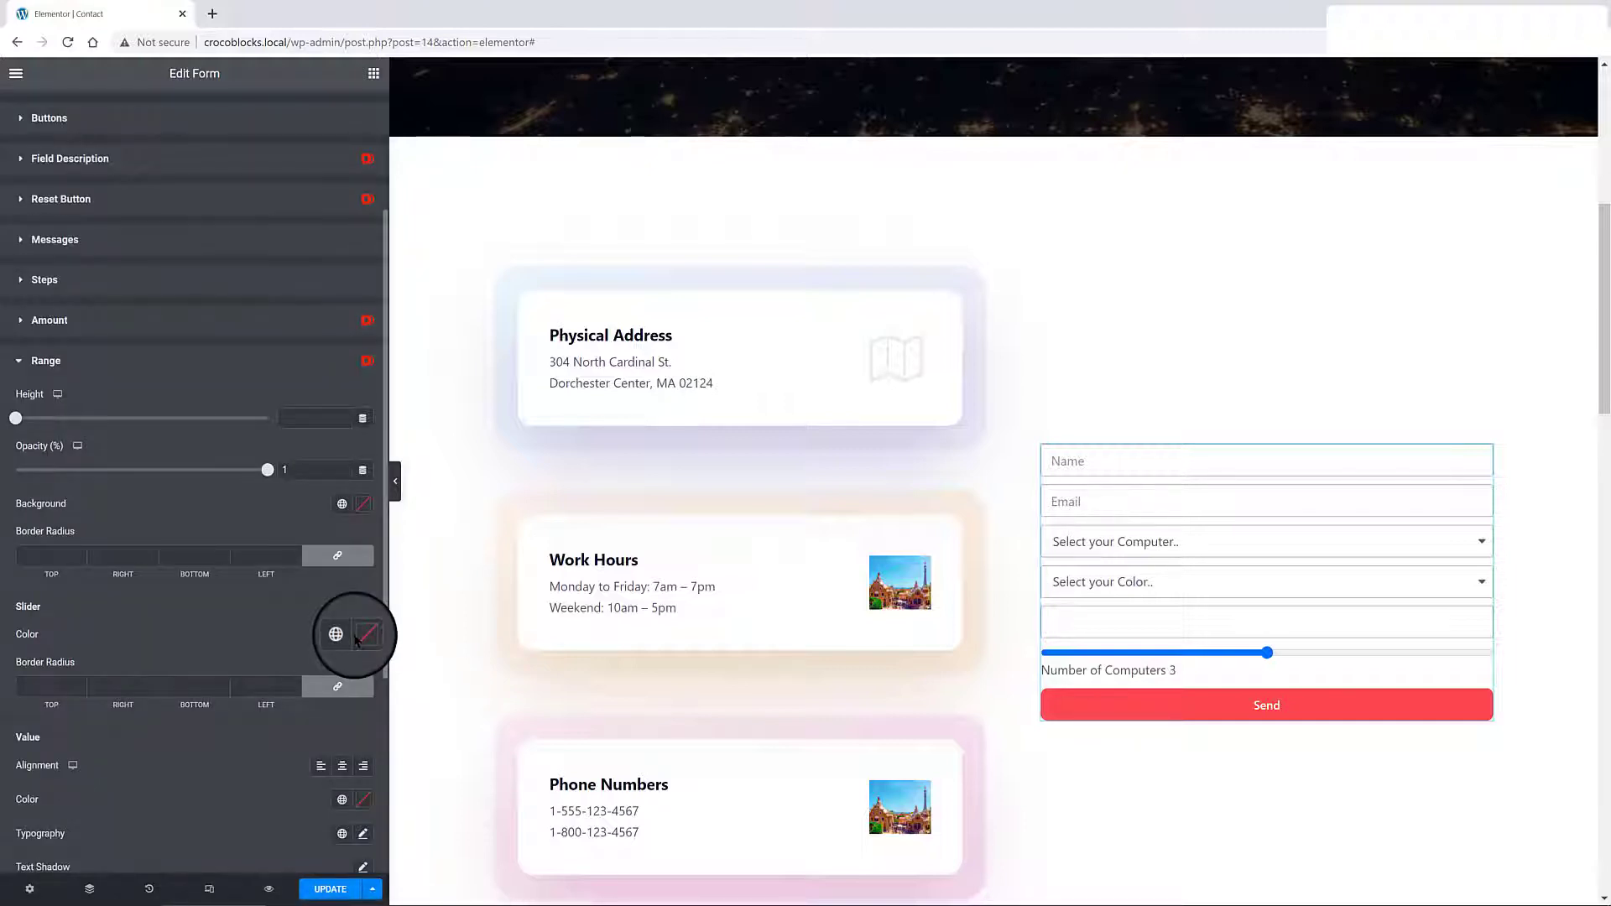
{"action": "left_click", "coordinate": [363, 799]}
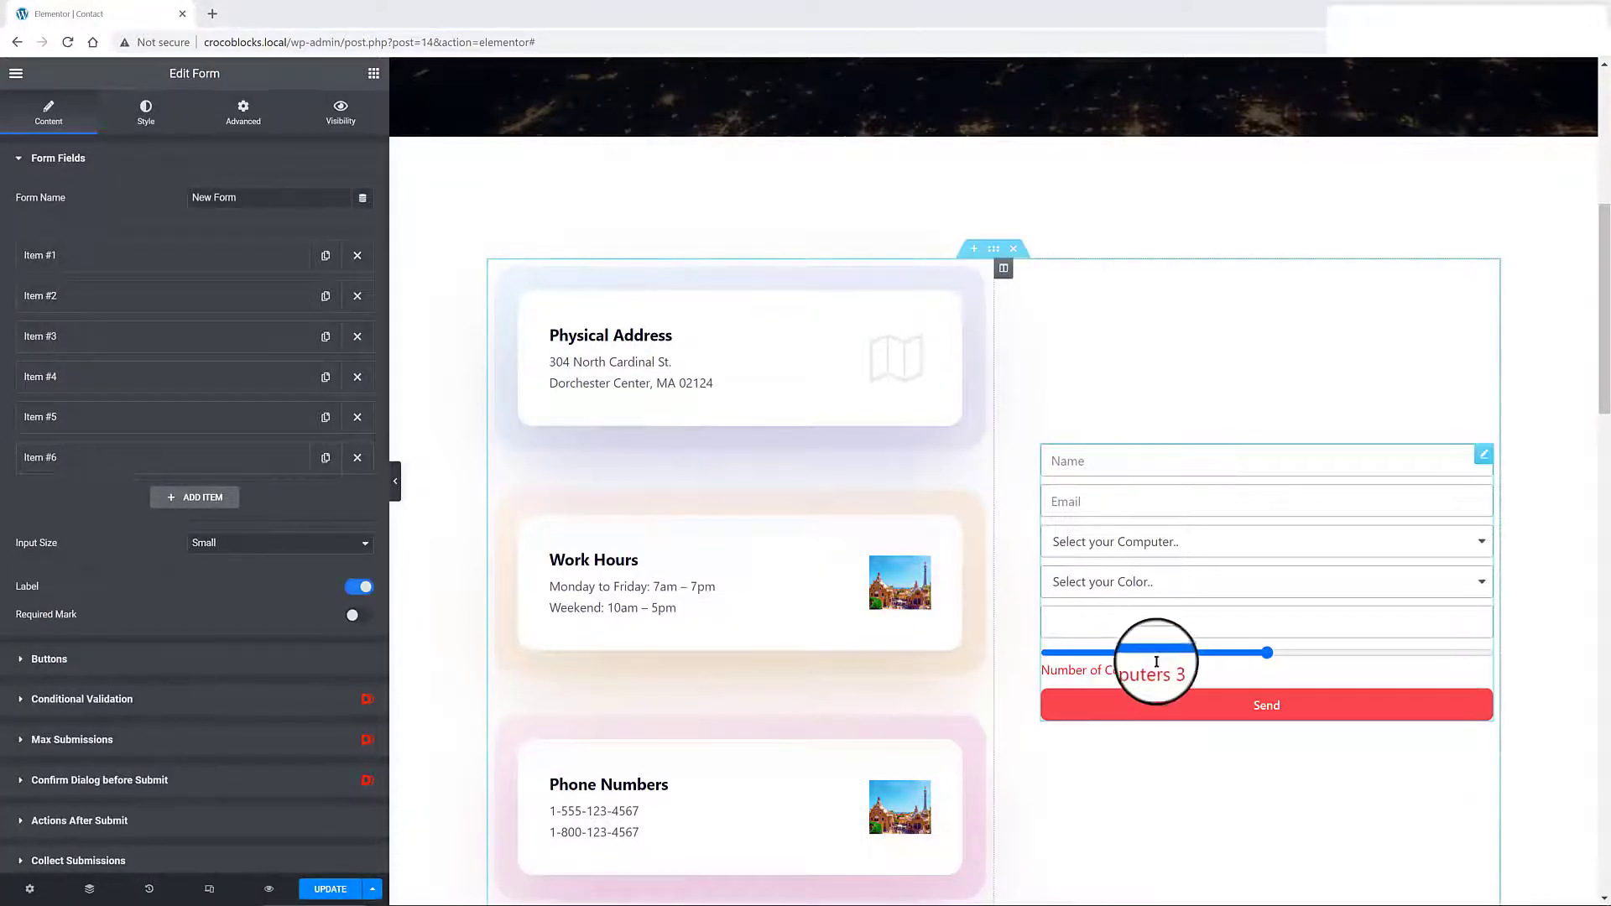
Step: Test the Number of Computers slider between 1 and 2 in the preview
{"action": "left_click", "coordinate": [1061, 658]}
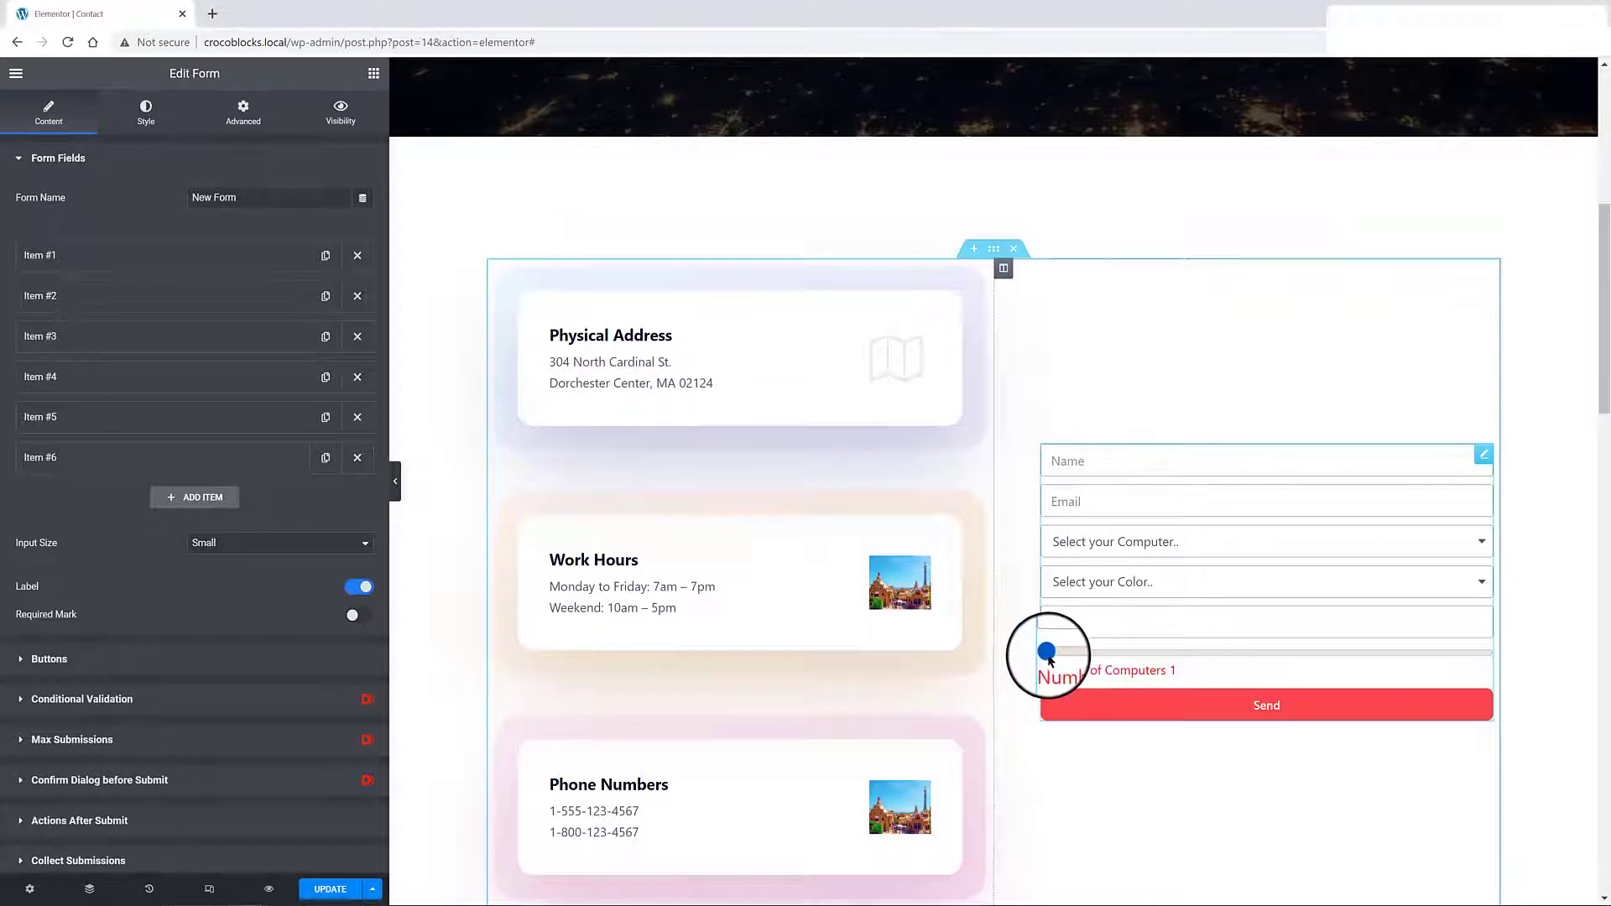
{"action": "left_click_drag", "start_coordinate": [1064, 658], "coordinate": [1250, 655]}
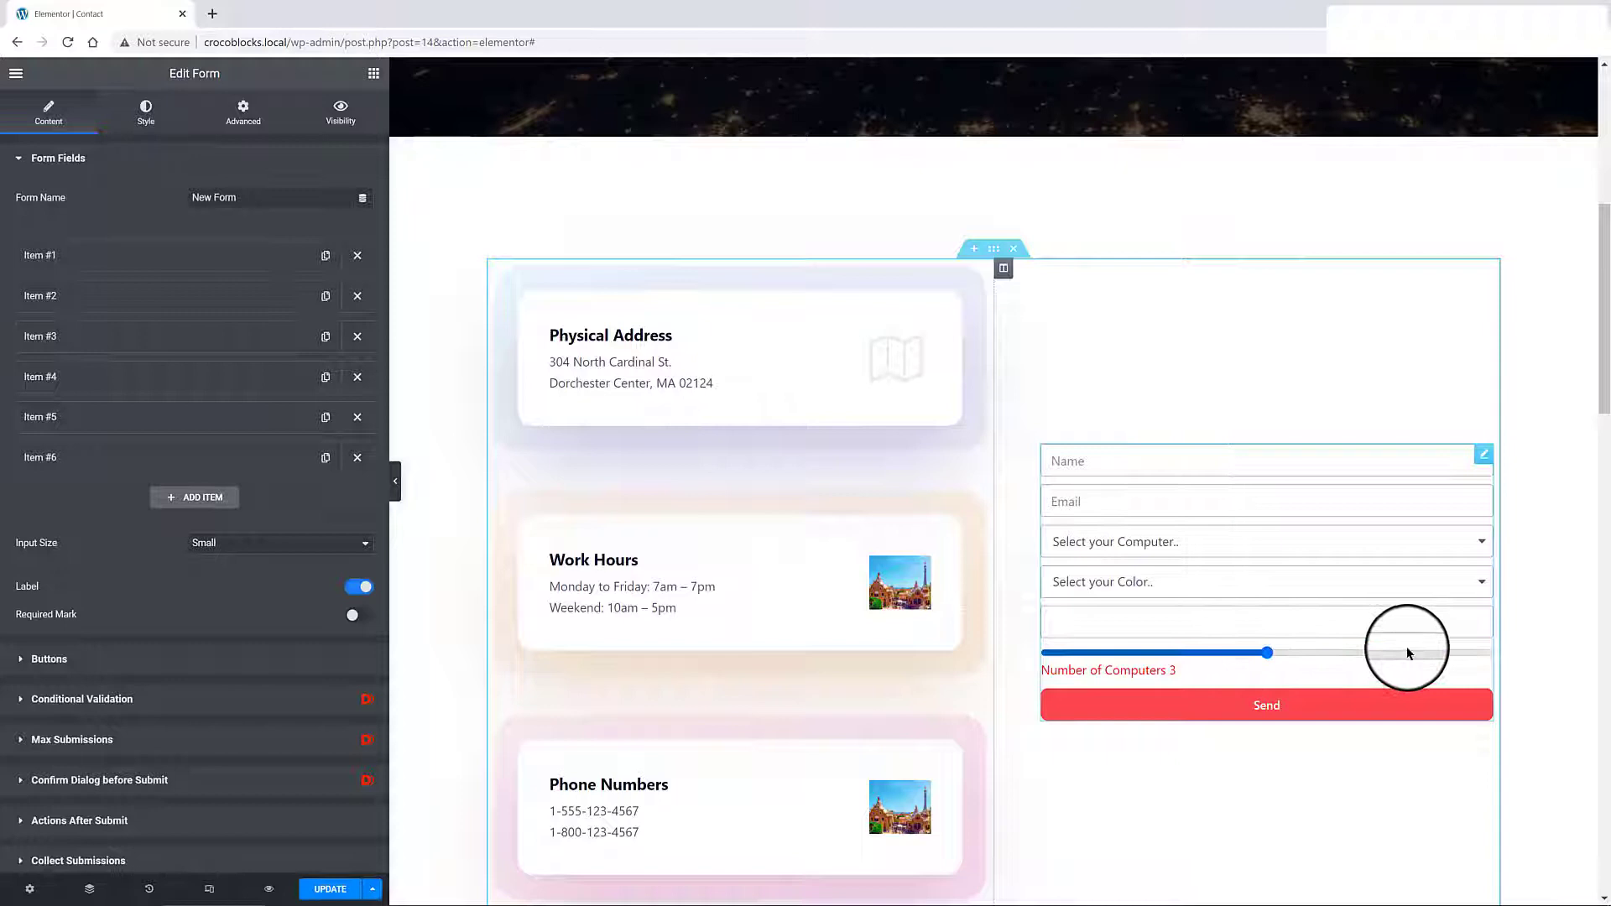
{"action": "left_click_drag", "start_coordinate": [1399, 651], "coordinate": [1376, 653]}
{"action": "left_click", "coordinate": [1060, 654]}
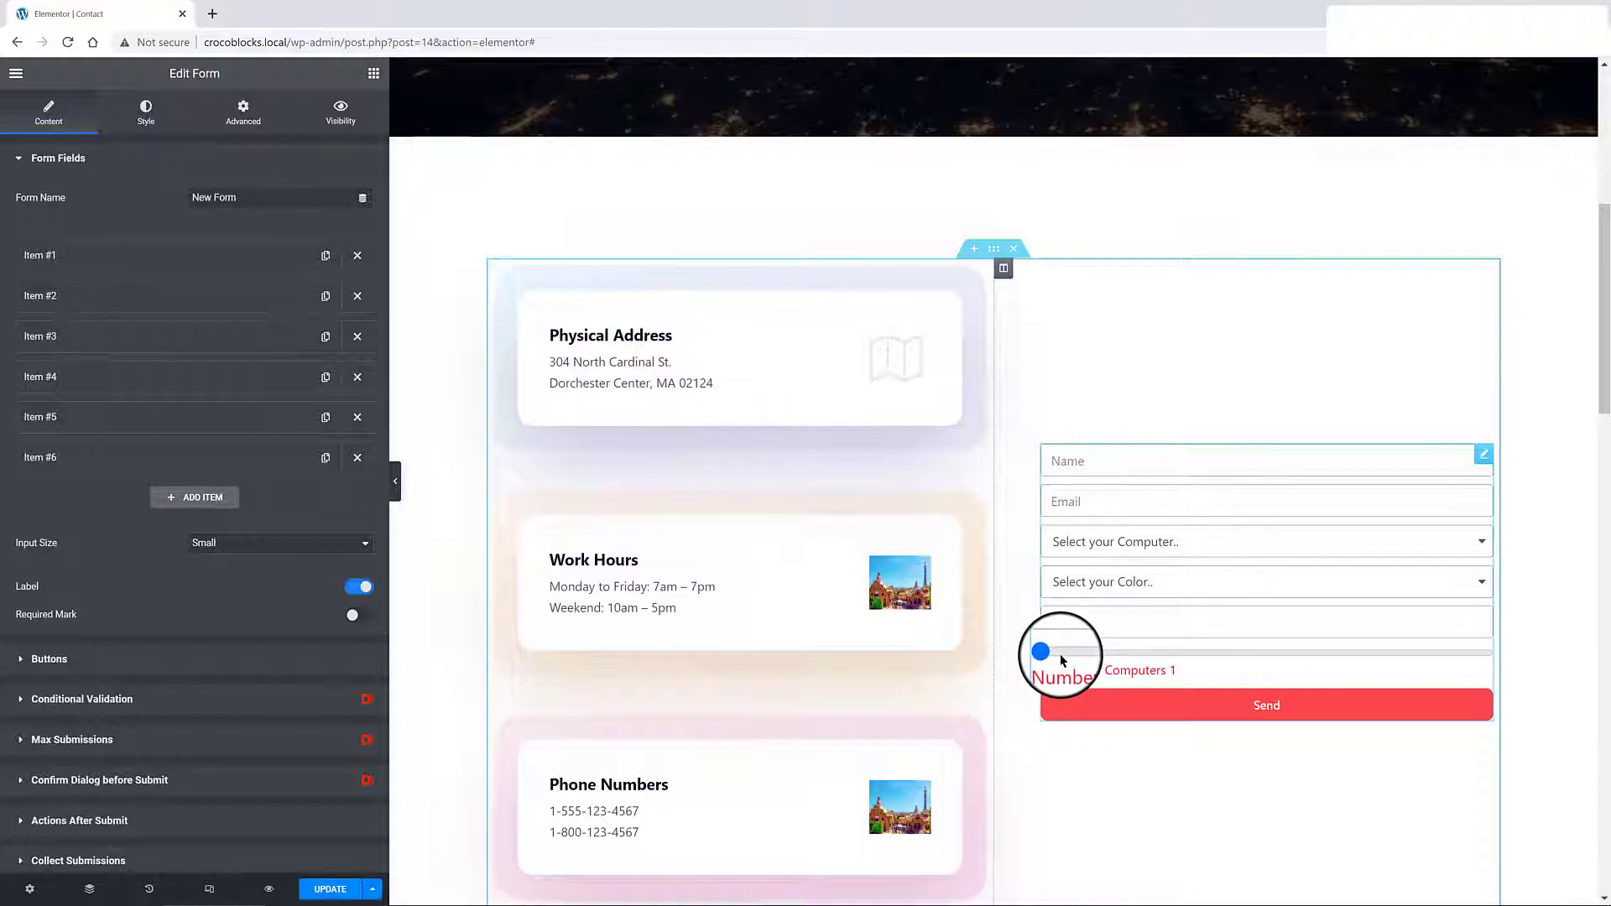
Step: Move the Amount field below the slider and replace its expression to multiply by [form:range]
{"action": "left_click", "coordinate": [195, 416]}
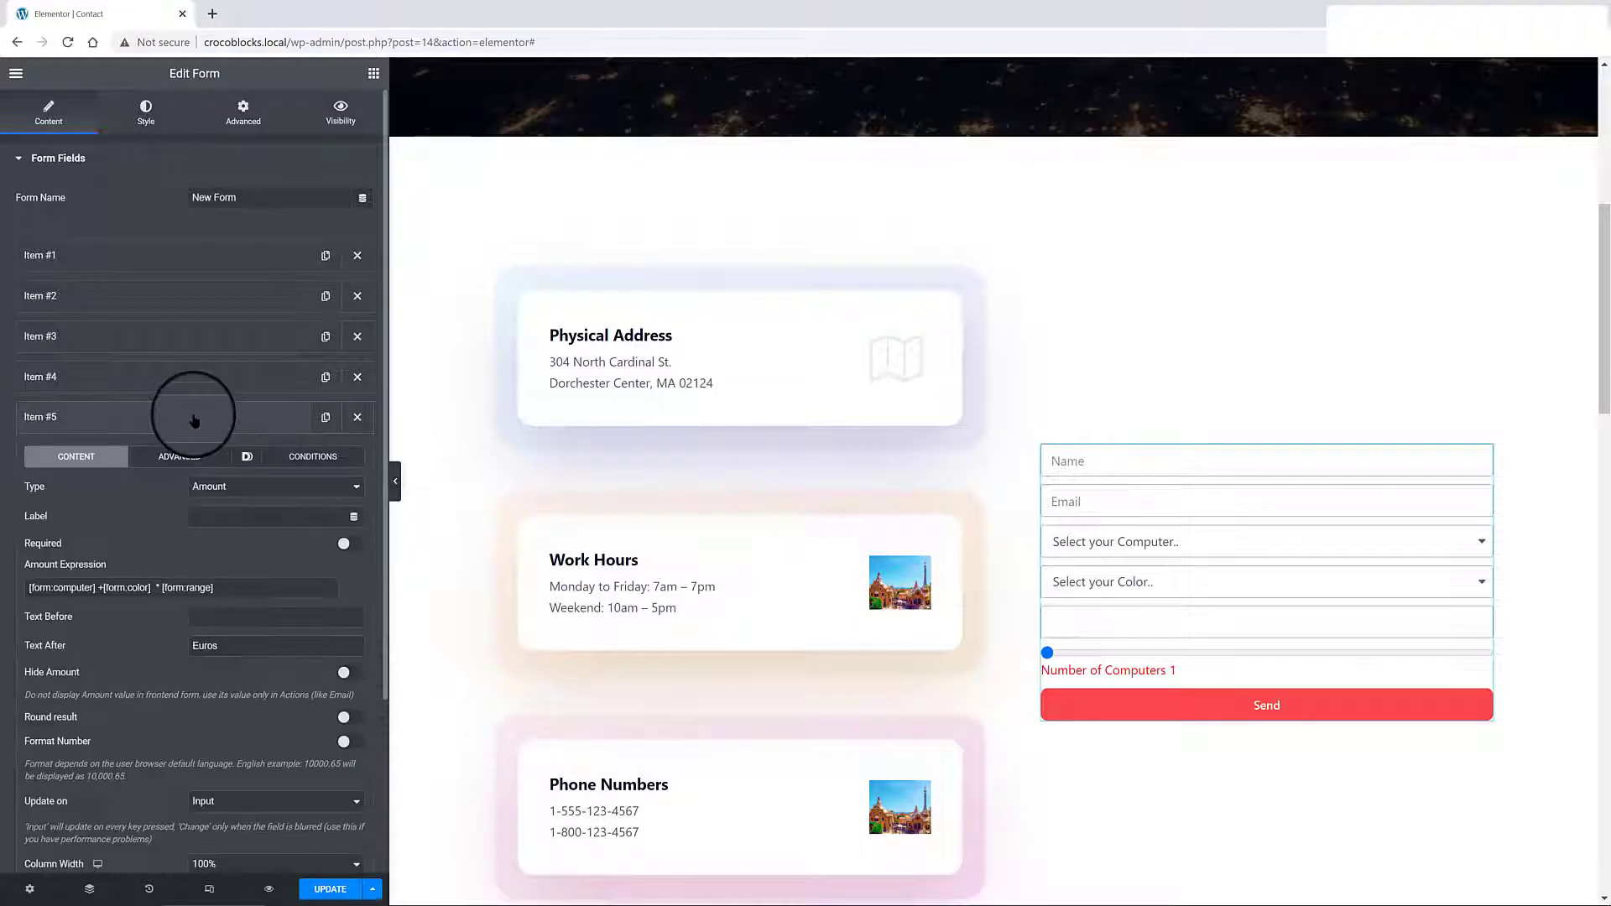
{"action": "left_click", "coordinate": [194, 418]}
{"action": "left_click_drag", "start_coordinate": [194, 420], "coordinate": [186, 467]}
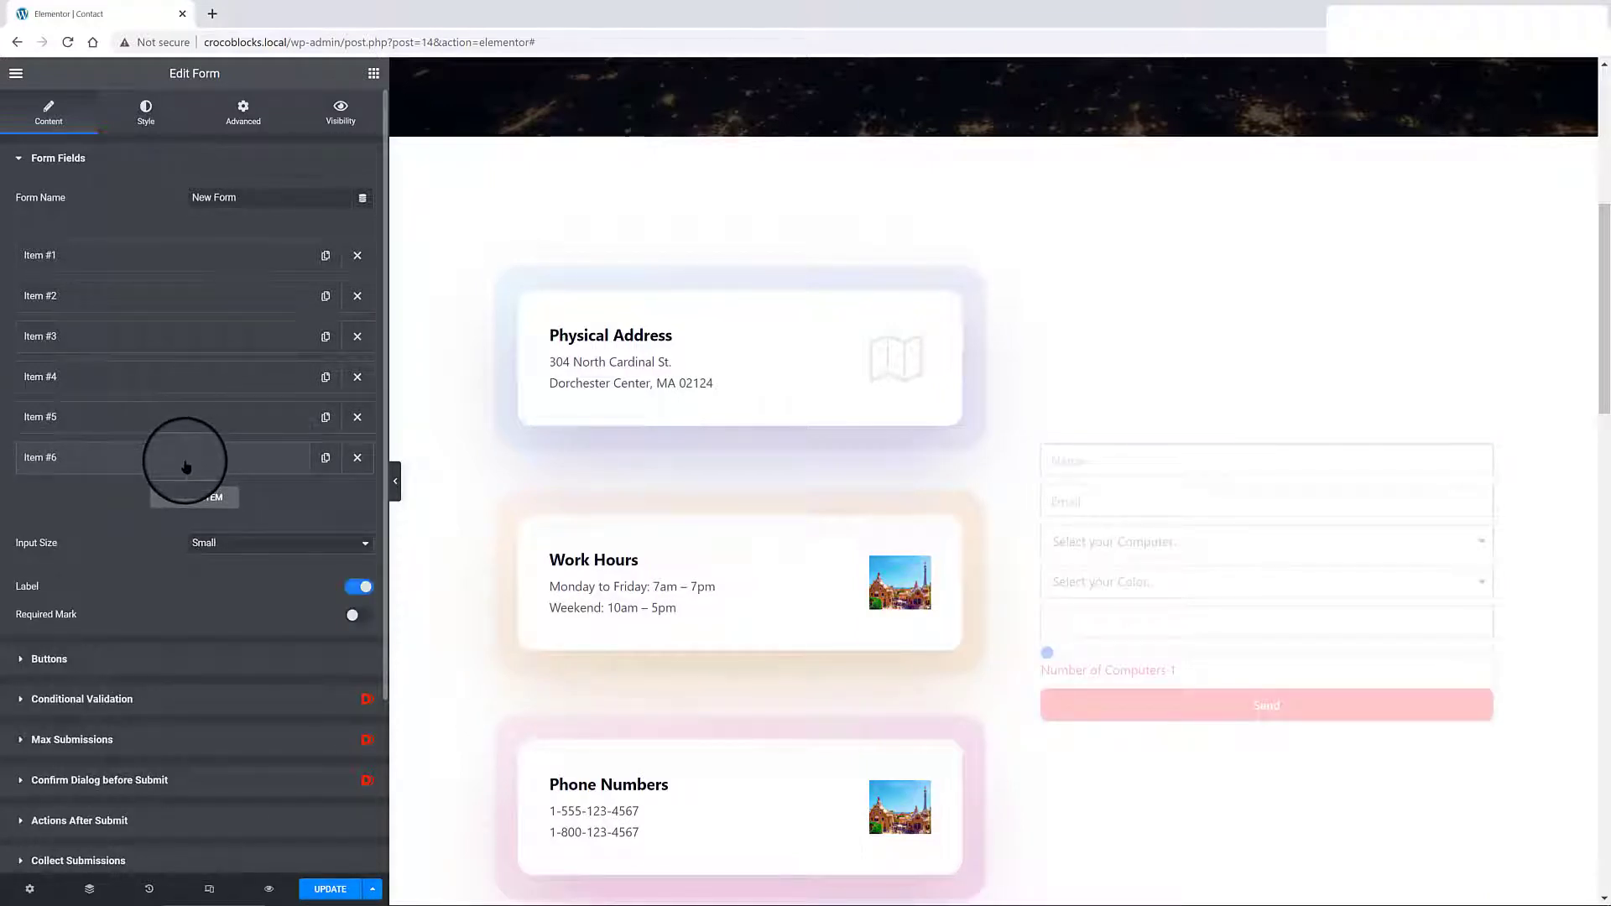
{"action": "left_click", "coordinate": [92, 458]}
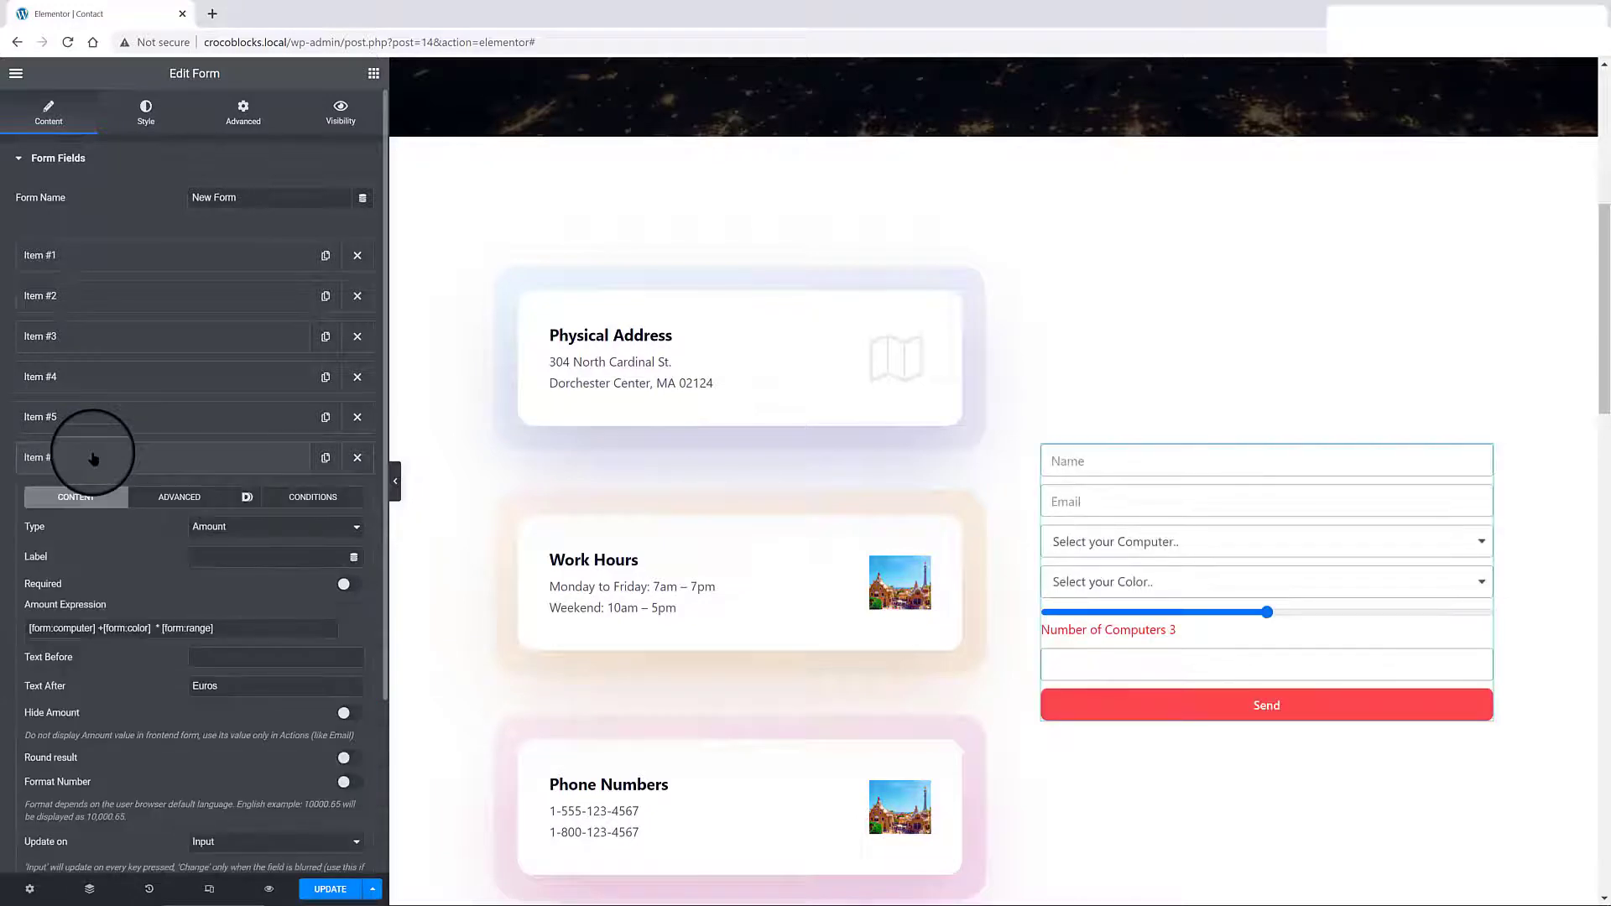
{"action": "triple_click", "coordinate": [122, 628]}
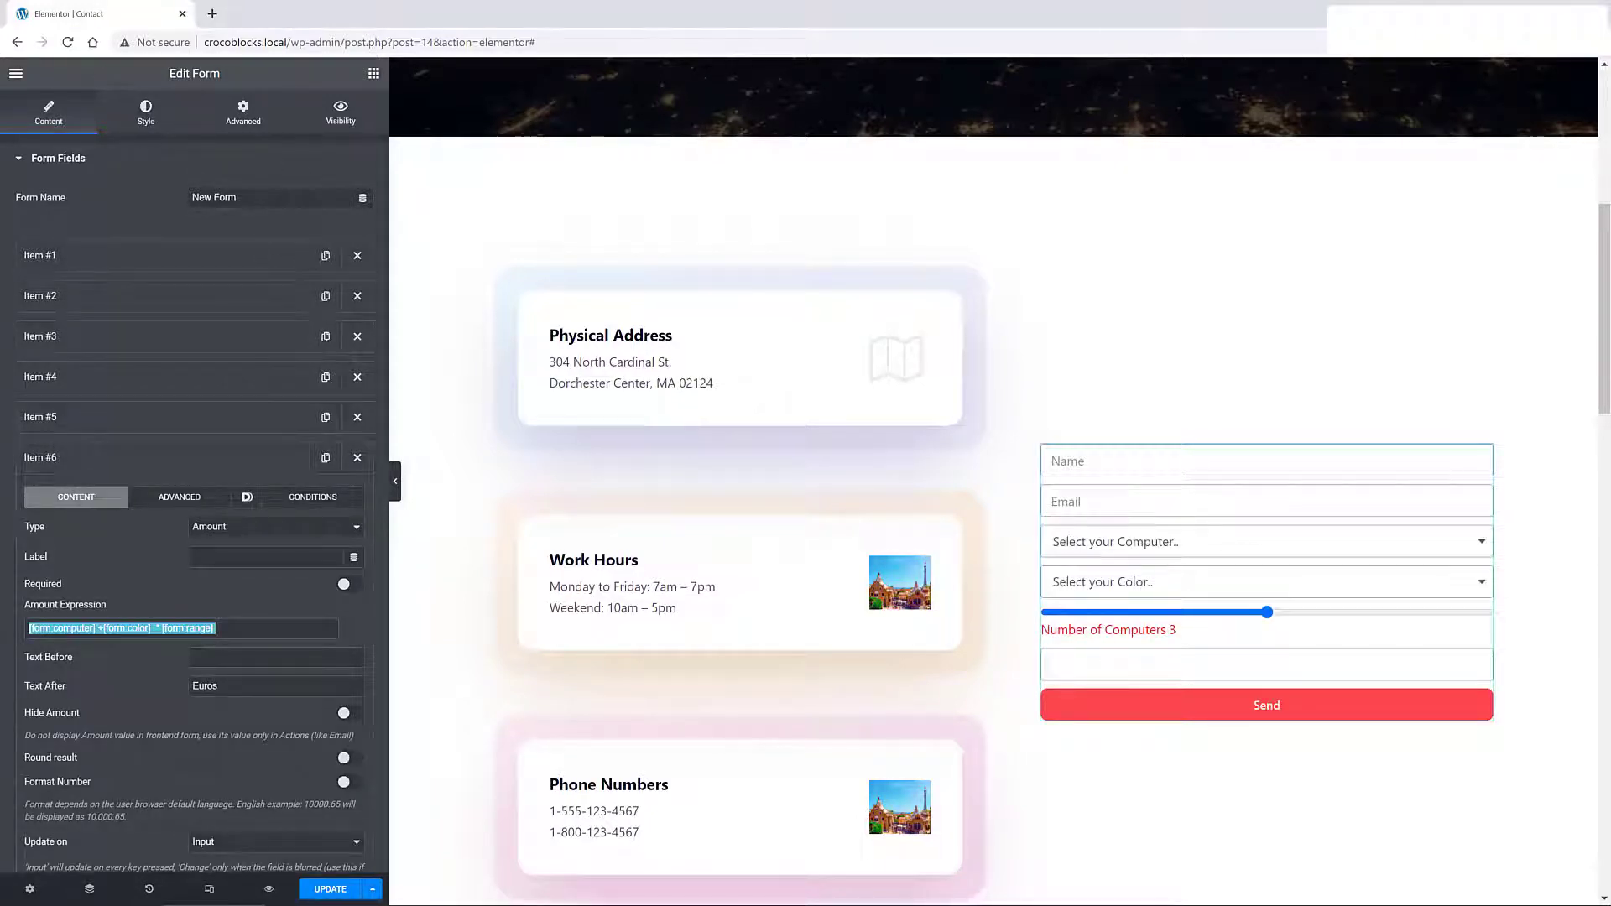
{"action": "type", "text": "[form:computer] +[form:color]  * [form:range]"}
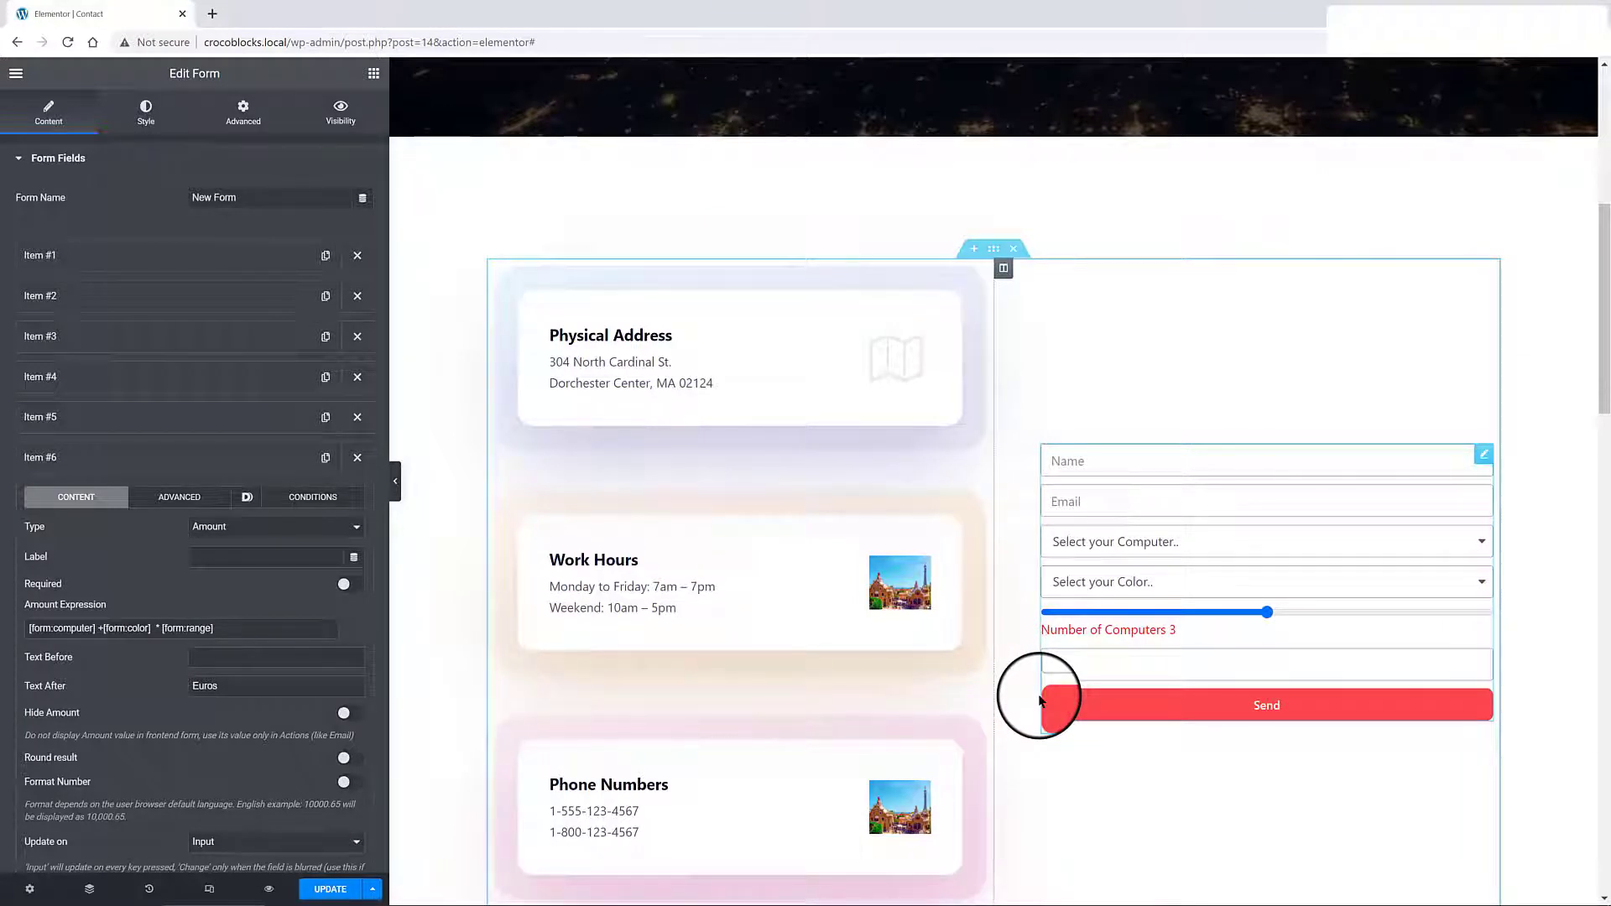
Step: Keep the amount recalculating on Input and save the page
{"action": "scroll", "coordinate": [259, 654], "scroll_direction": "down", "scroll_amount": 2}
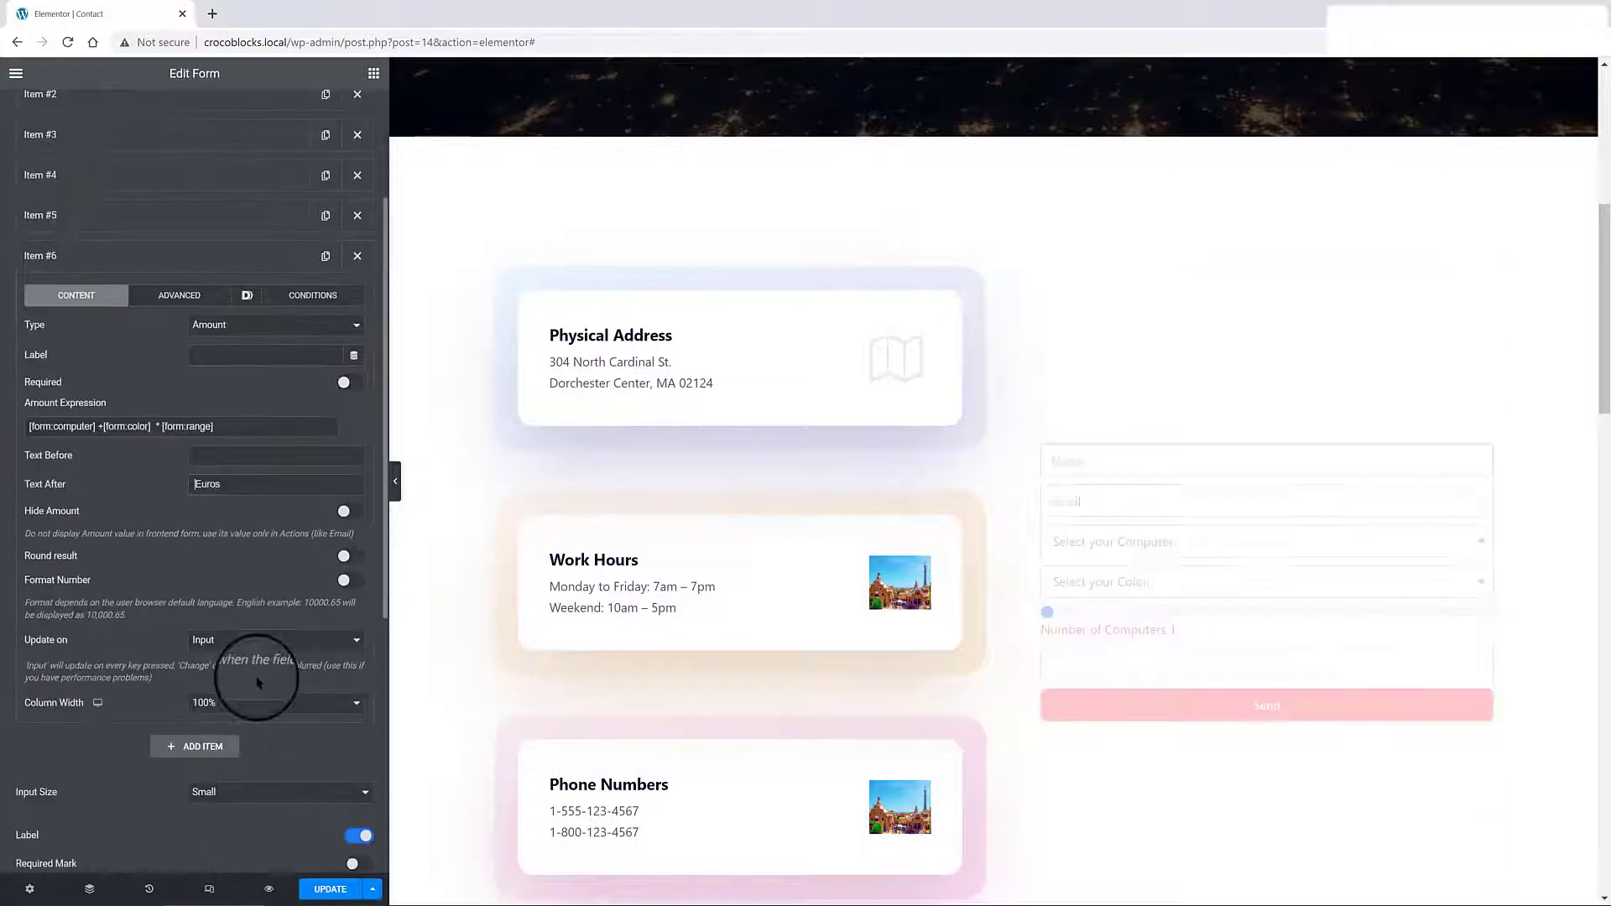
{"action": "left_click", "coordinate": [263, 640]}
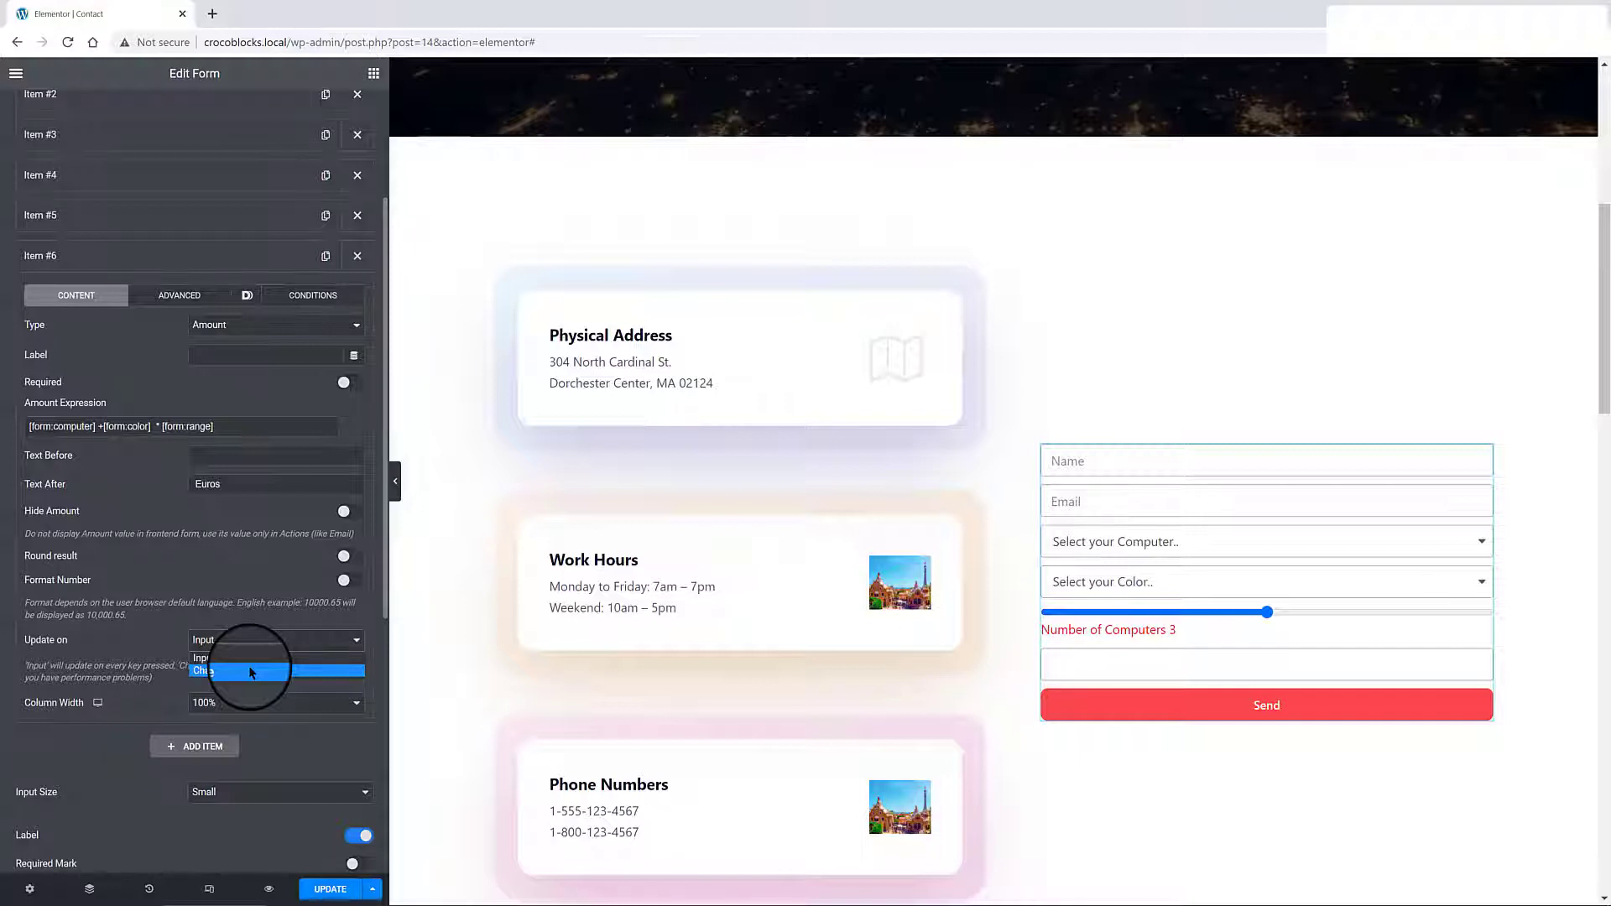
{"action": "left_click", "coordinate": [249, 670]}
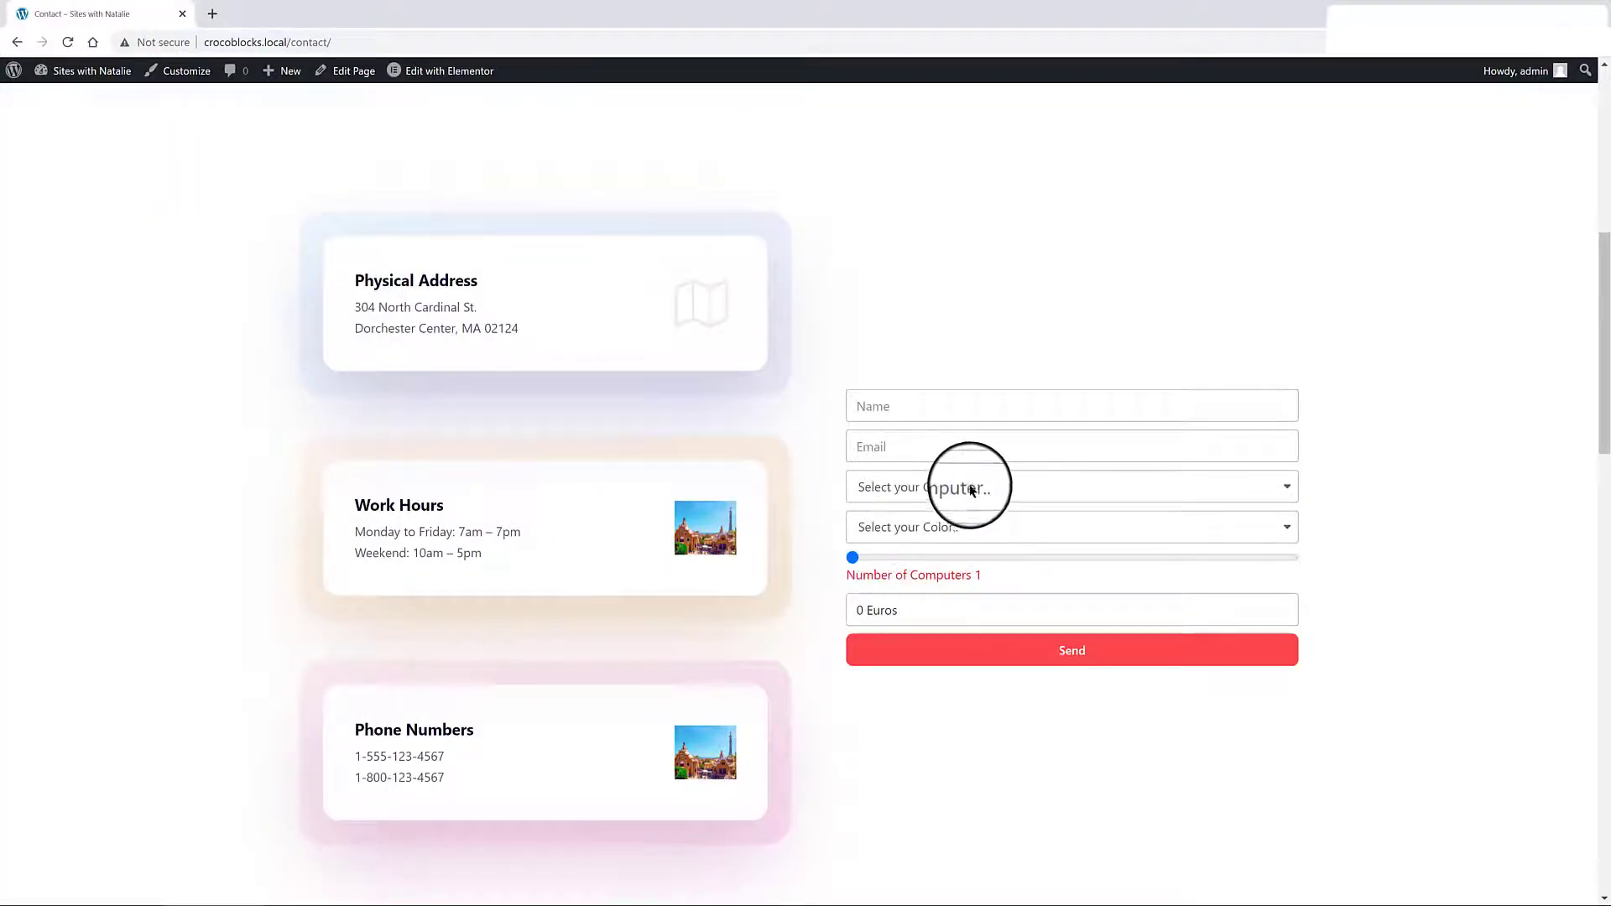
Step: On the live form, pick MacBook Air-2.9Ghz-15 inches in Red with 2 computers, totalling 2300 Euros
{"action": "left_click", "coordinate": [970, 489]}
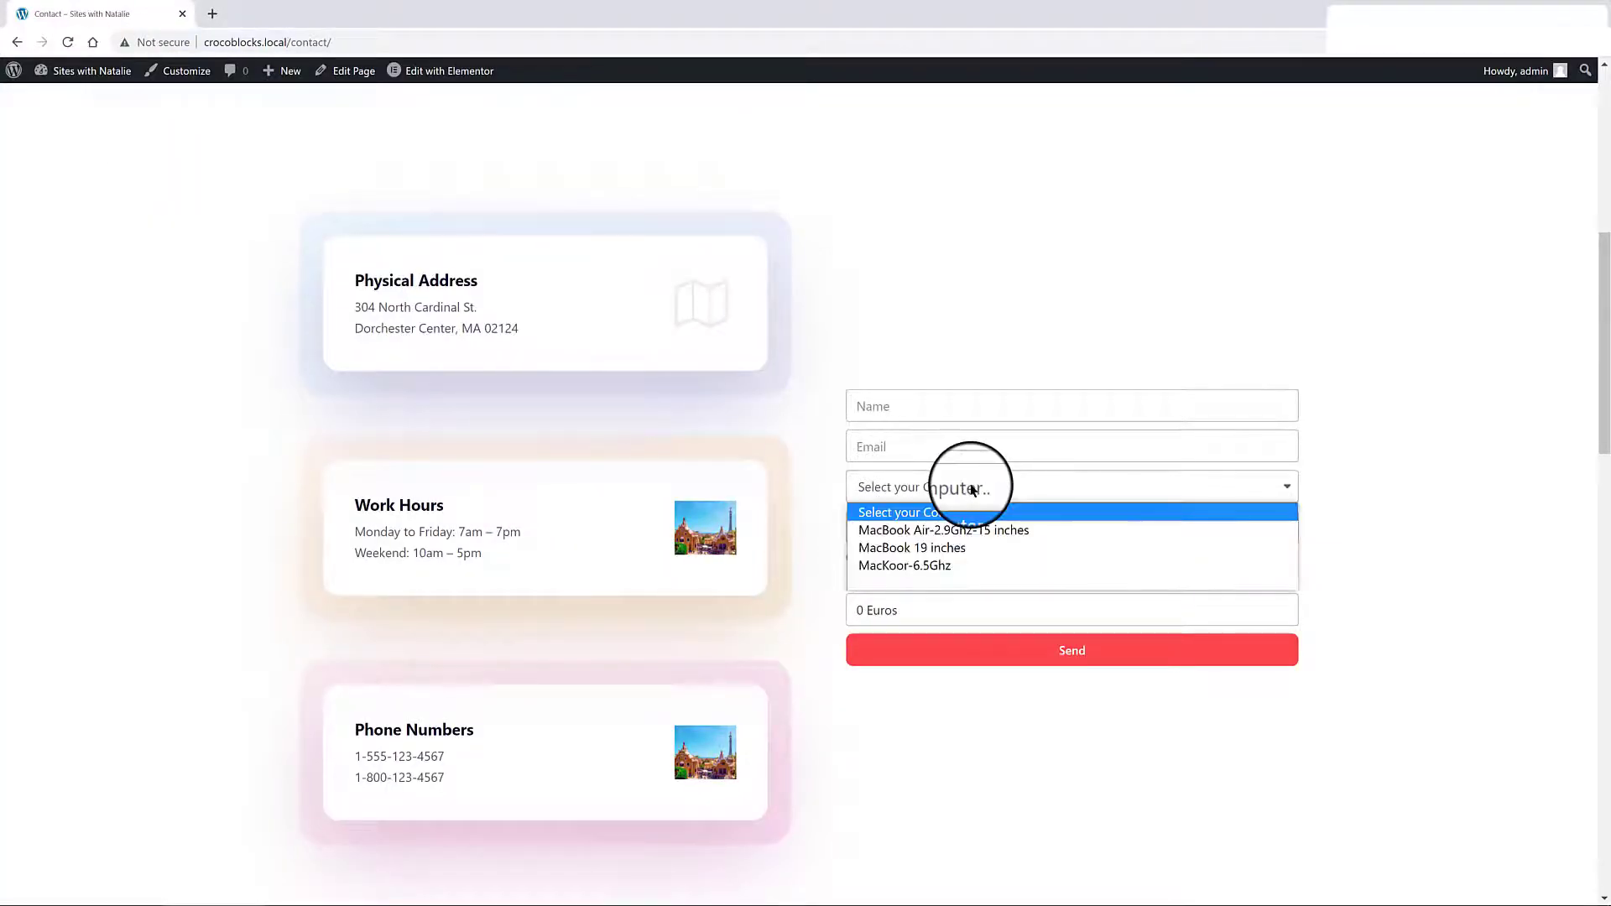
{"action": "left_click", "coordinate": [970, 531]}
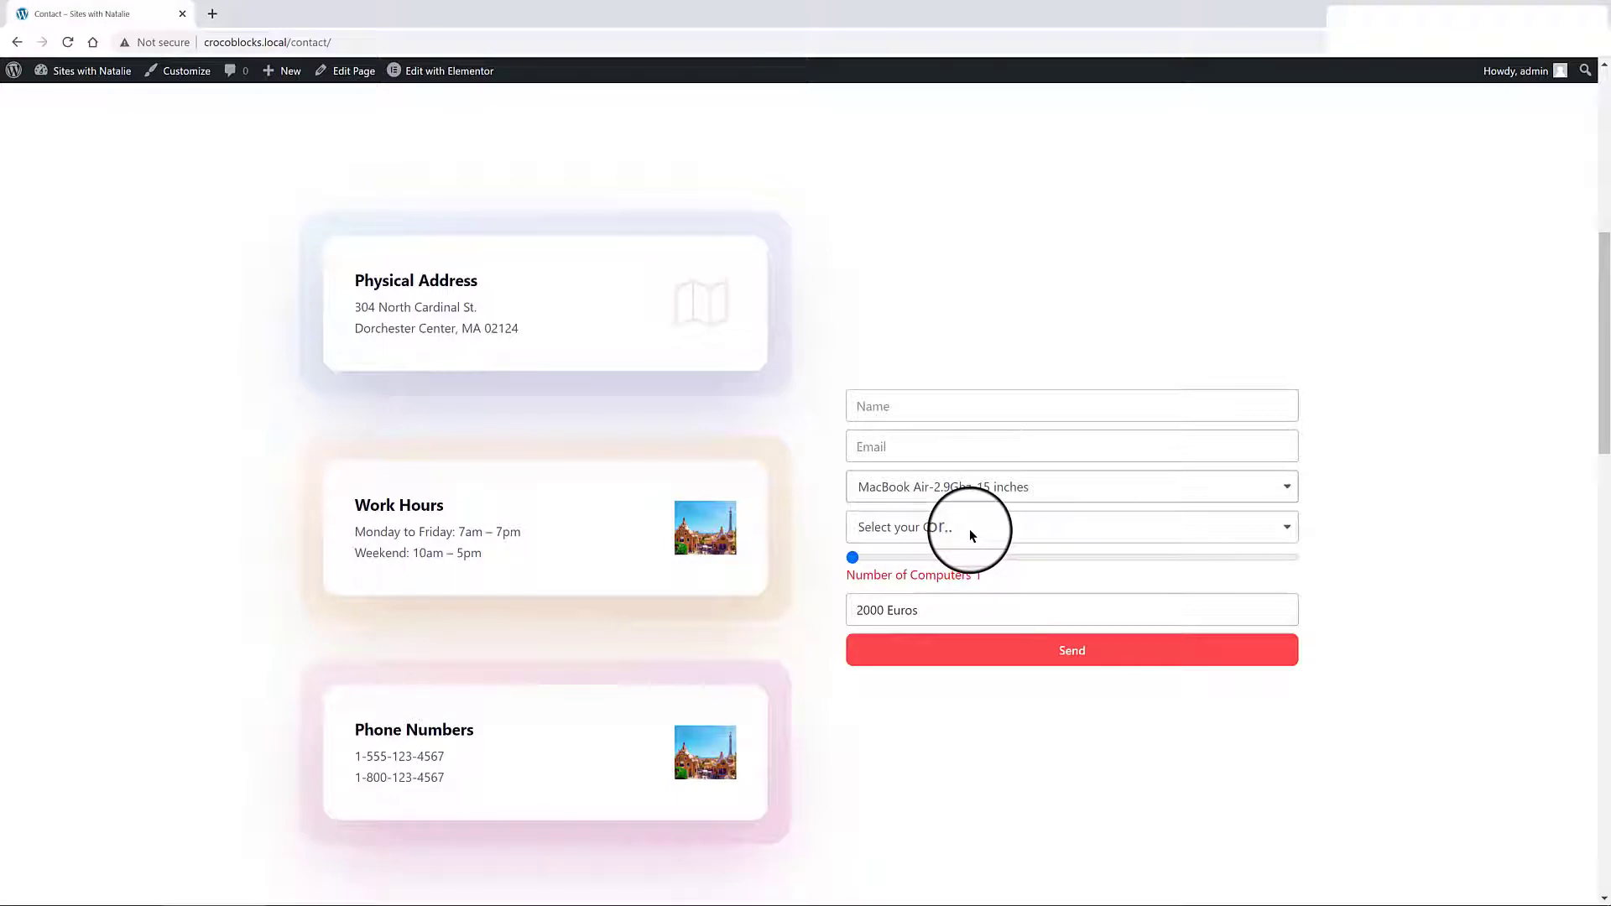
{"action": "left_click", "coordinate": [965, 526]}
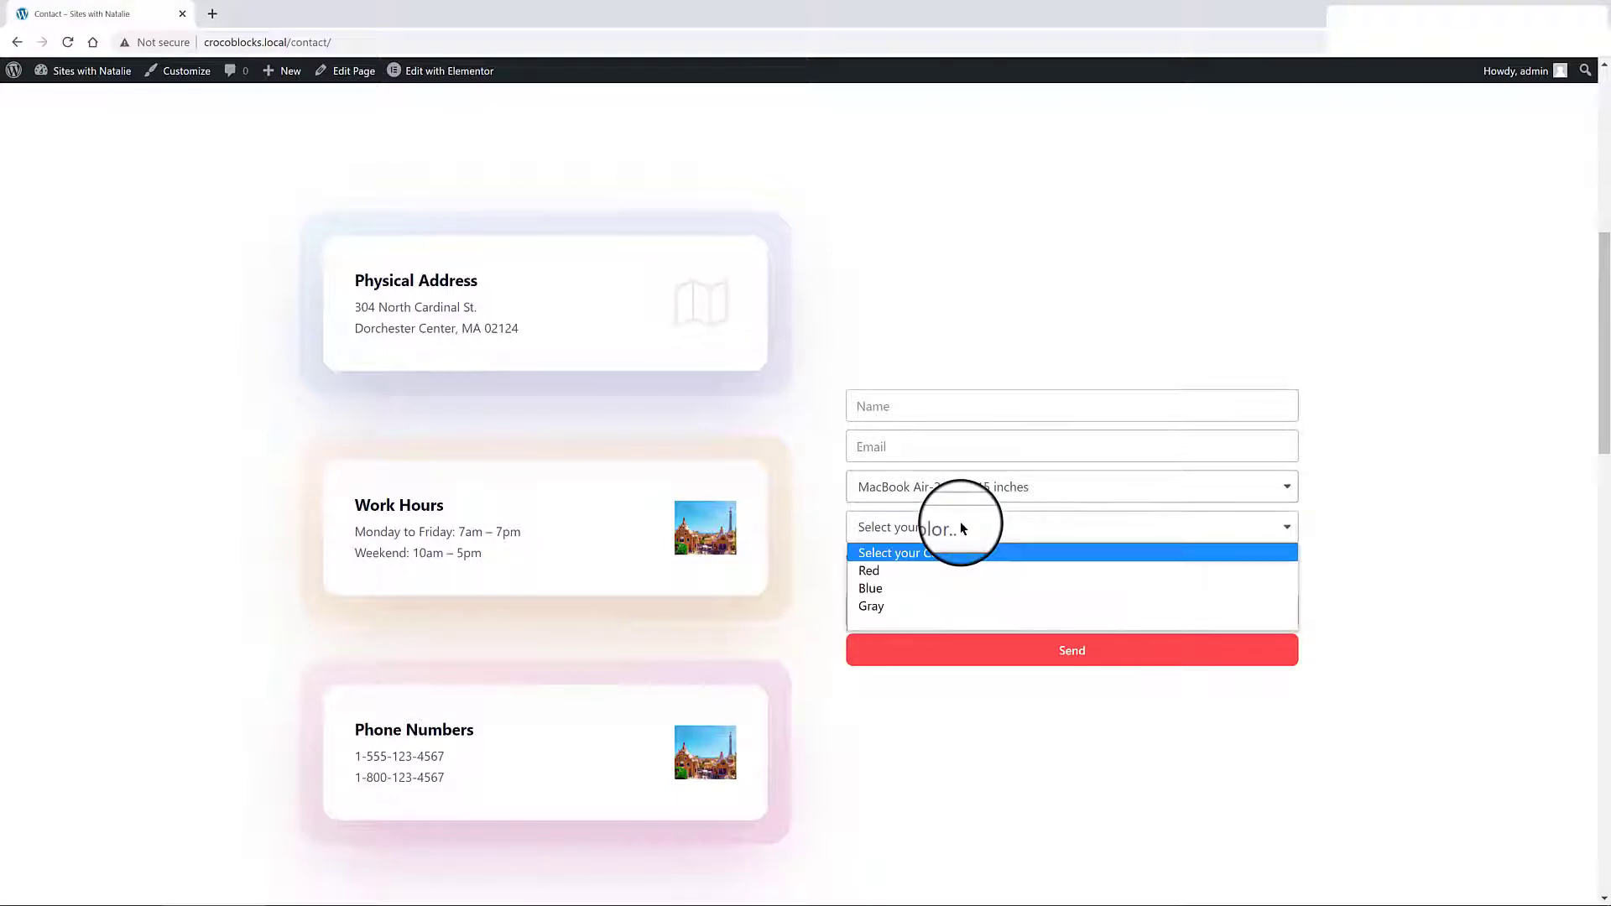
{"action": "left_click", "coordinate": [888, 573]}
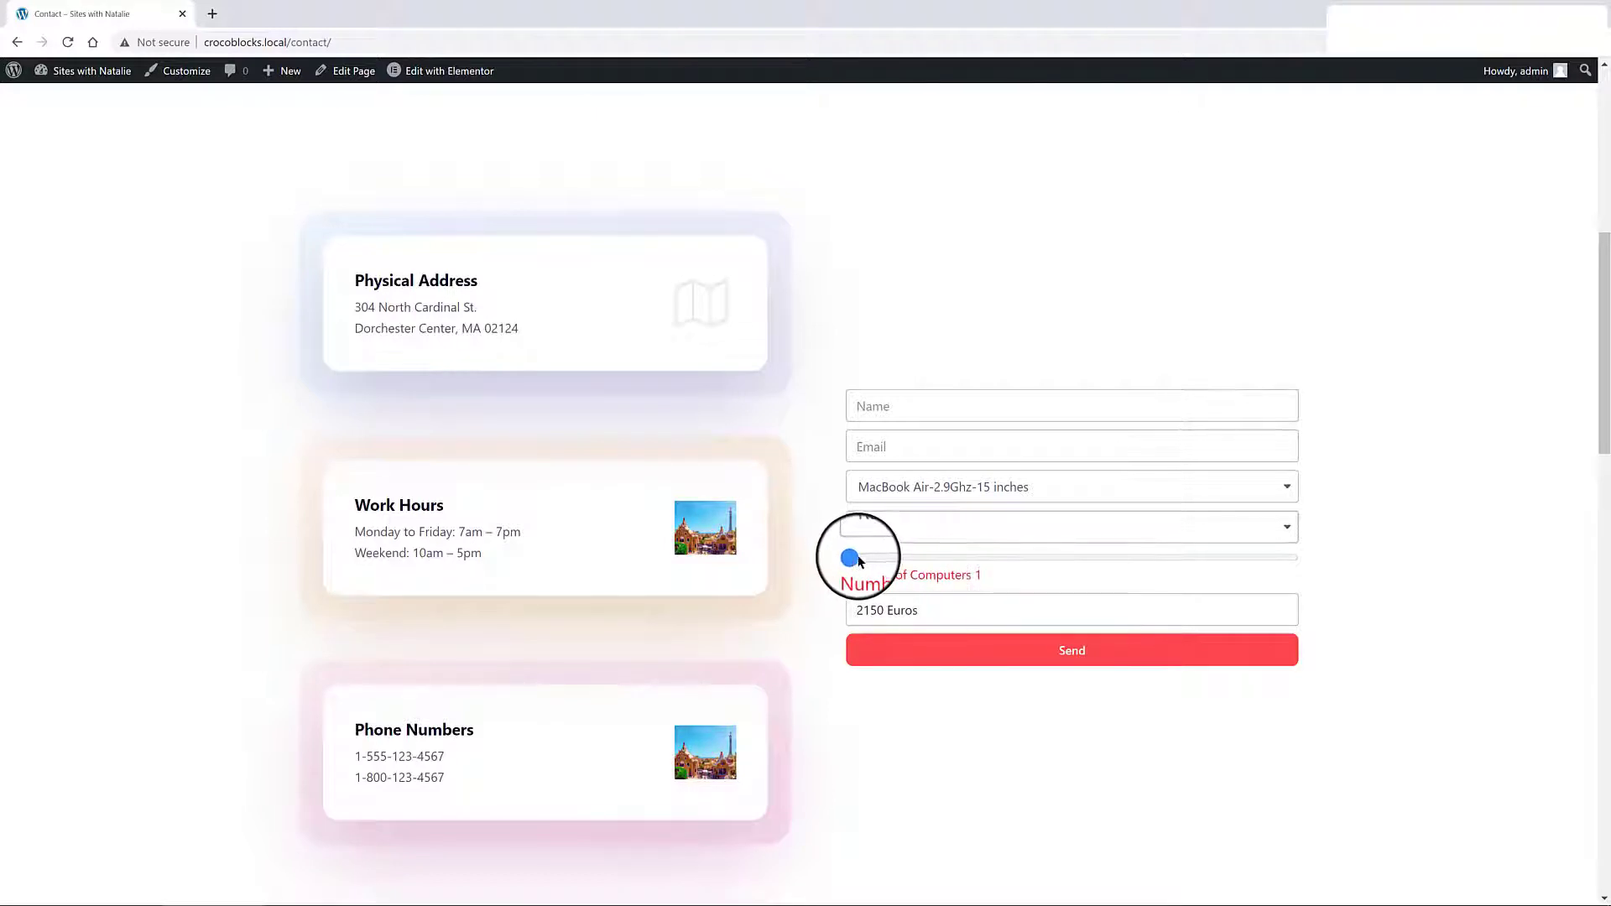
{"action": "left_click_drag", "start_coordinate": [896, 565], "coordinate": [963, 558]}
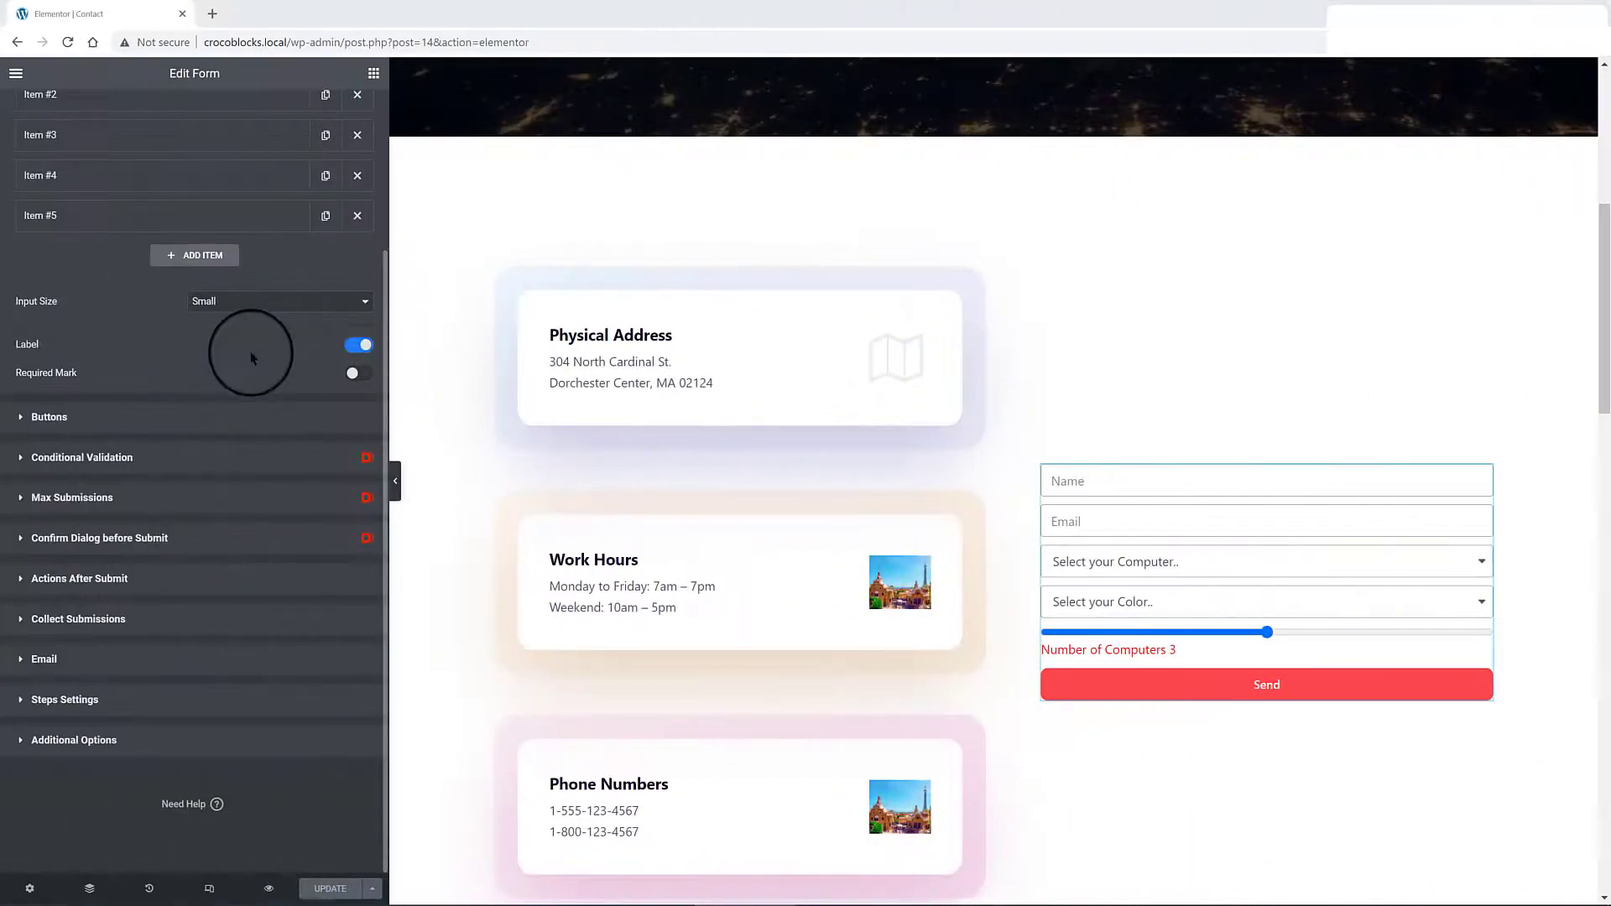
Step: Add a Select field with 'Select your country...', France, Italy and Portugal
{"action": "left_click", "coordinate": [195, 256]}
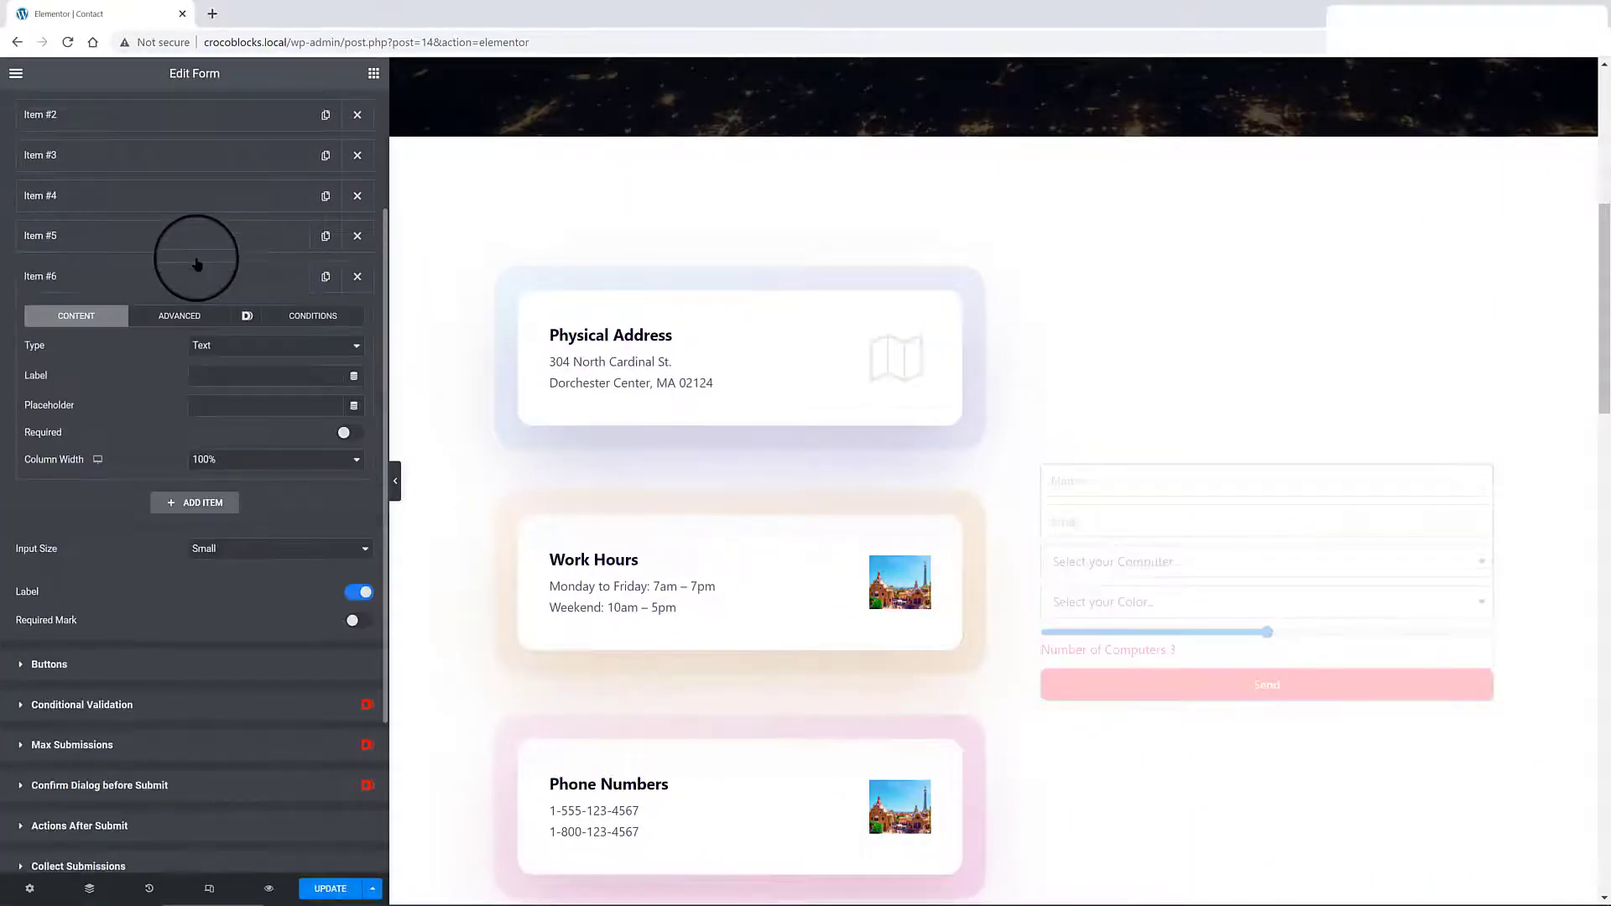
{"action": "left_click", "coordinate": [219, 346]}
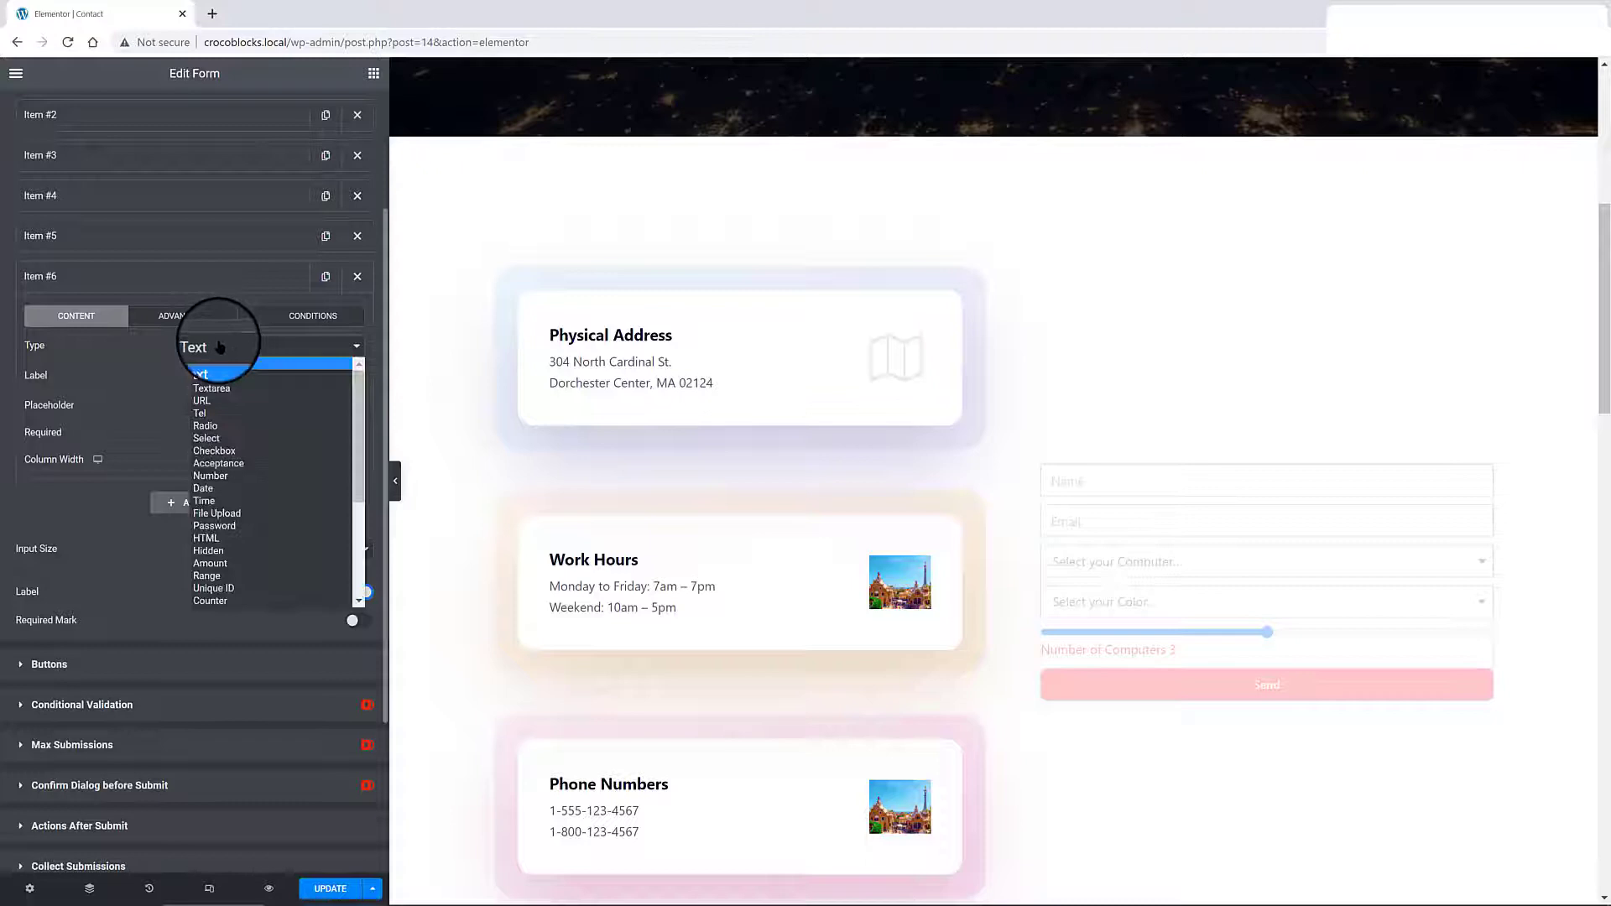
{"action": "left_click", "coordinate": [210, 438]}
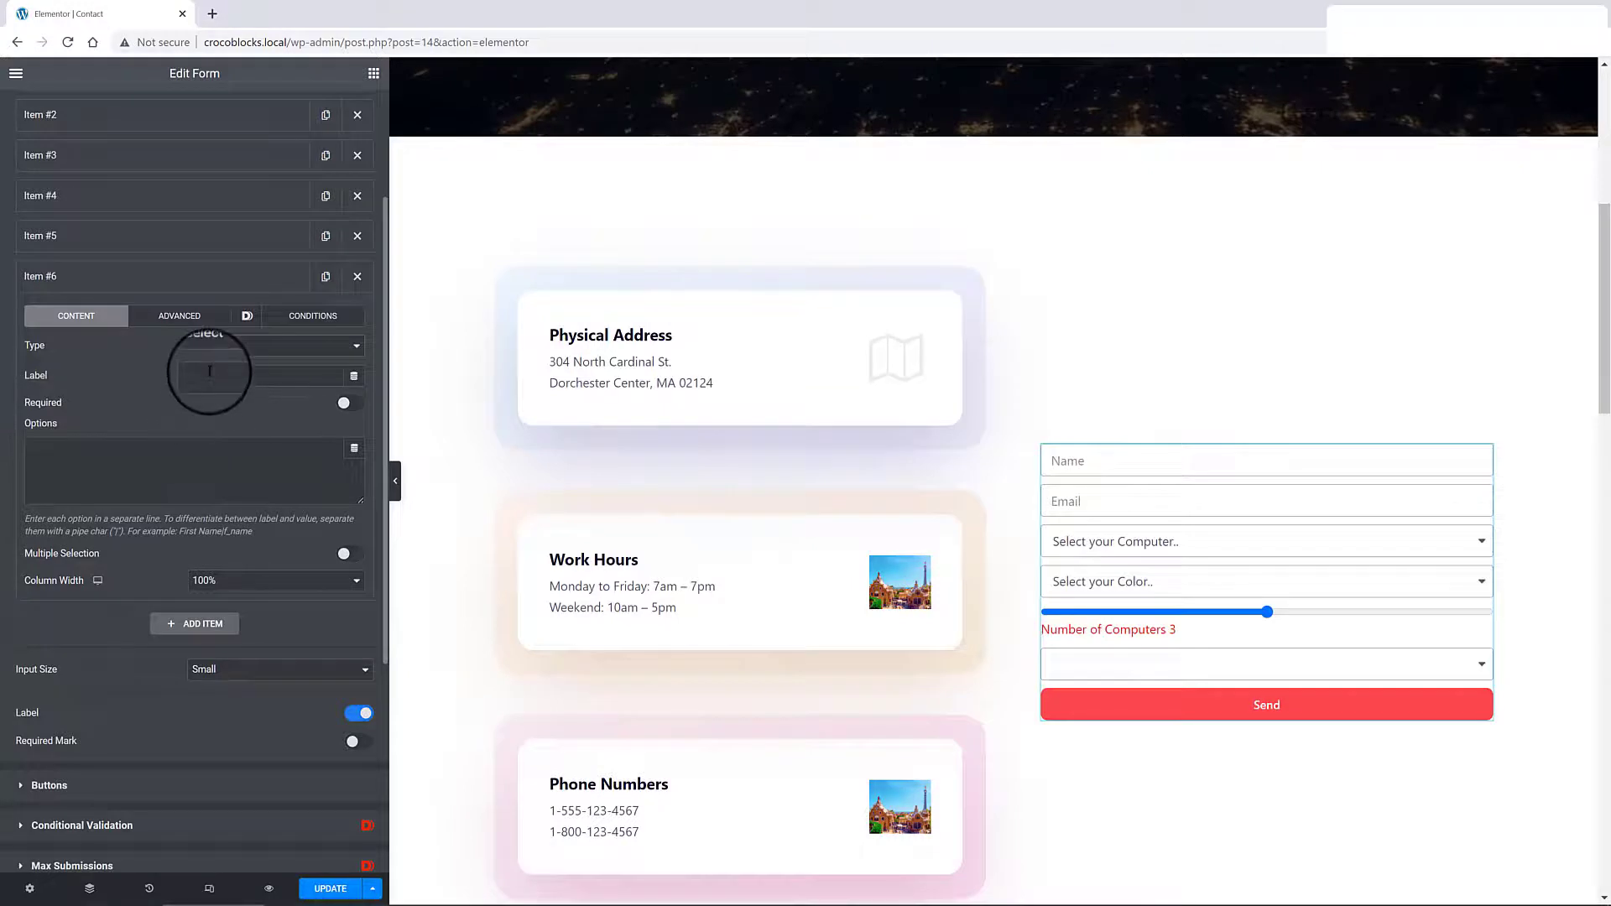
{"action": "left_click", "coordinate": [47, 449]}
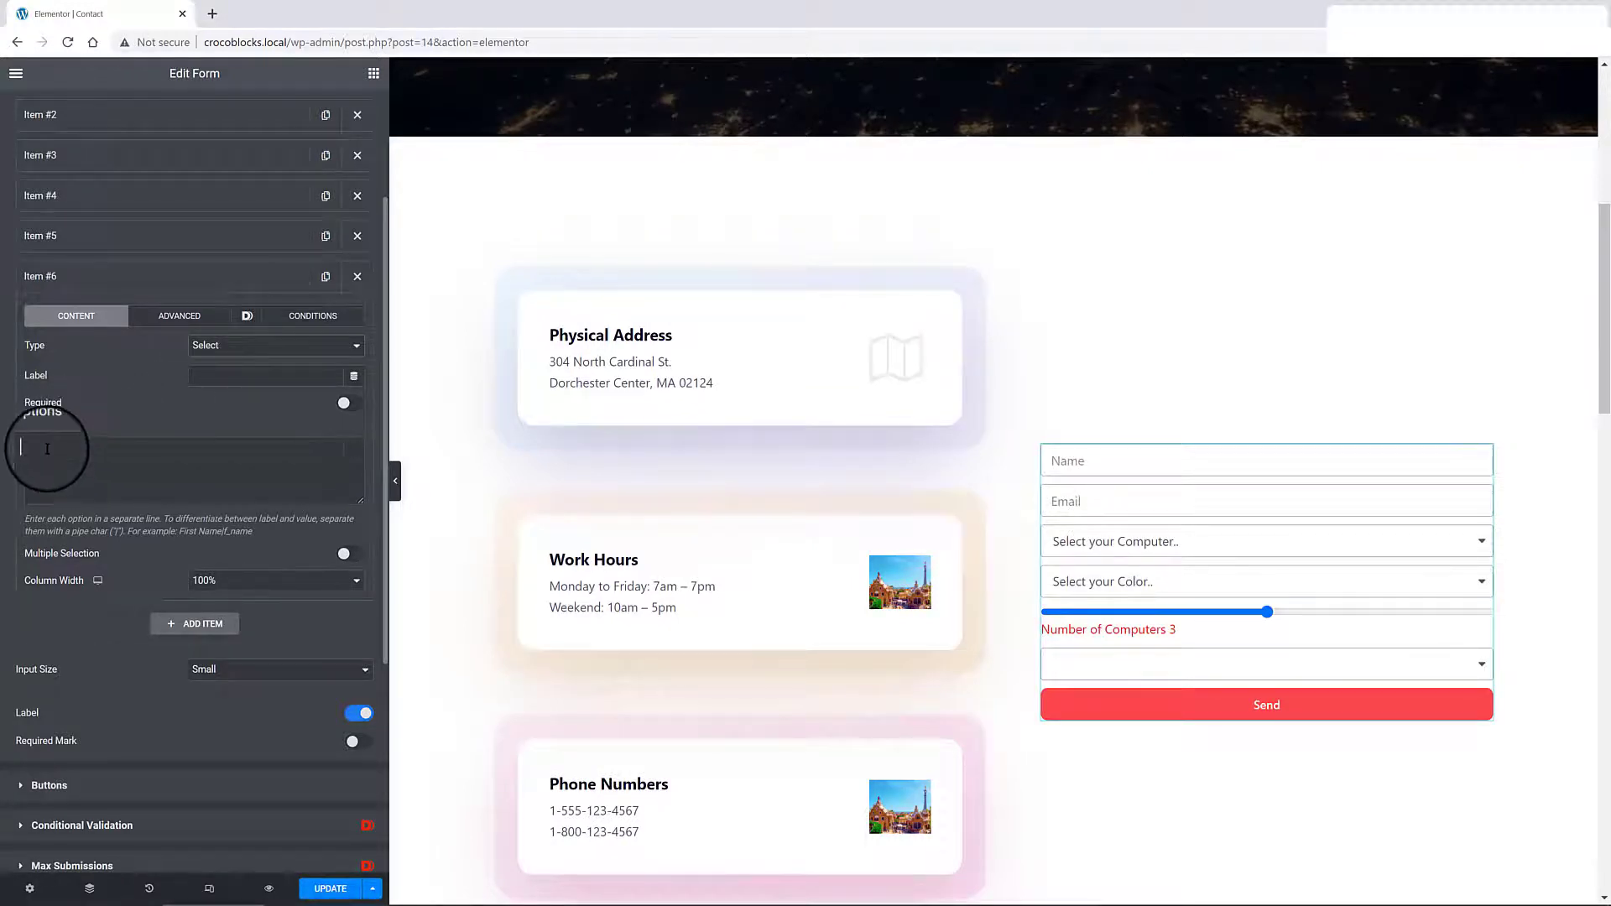
{"action": "type", "text": "France Italy Portugal"}
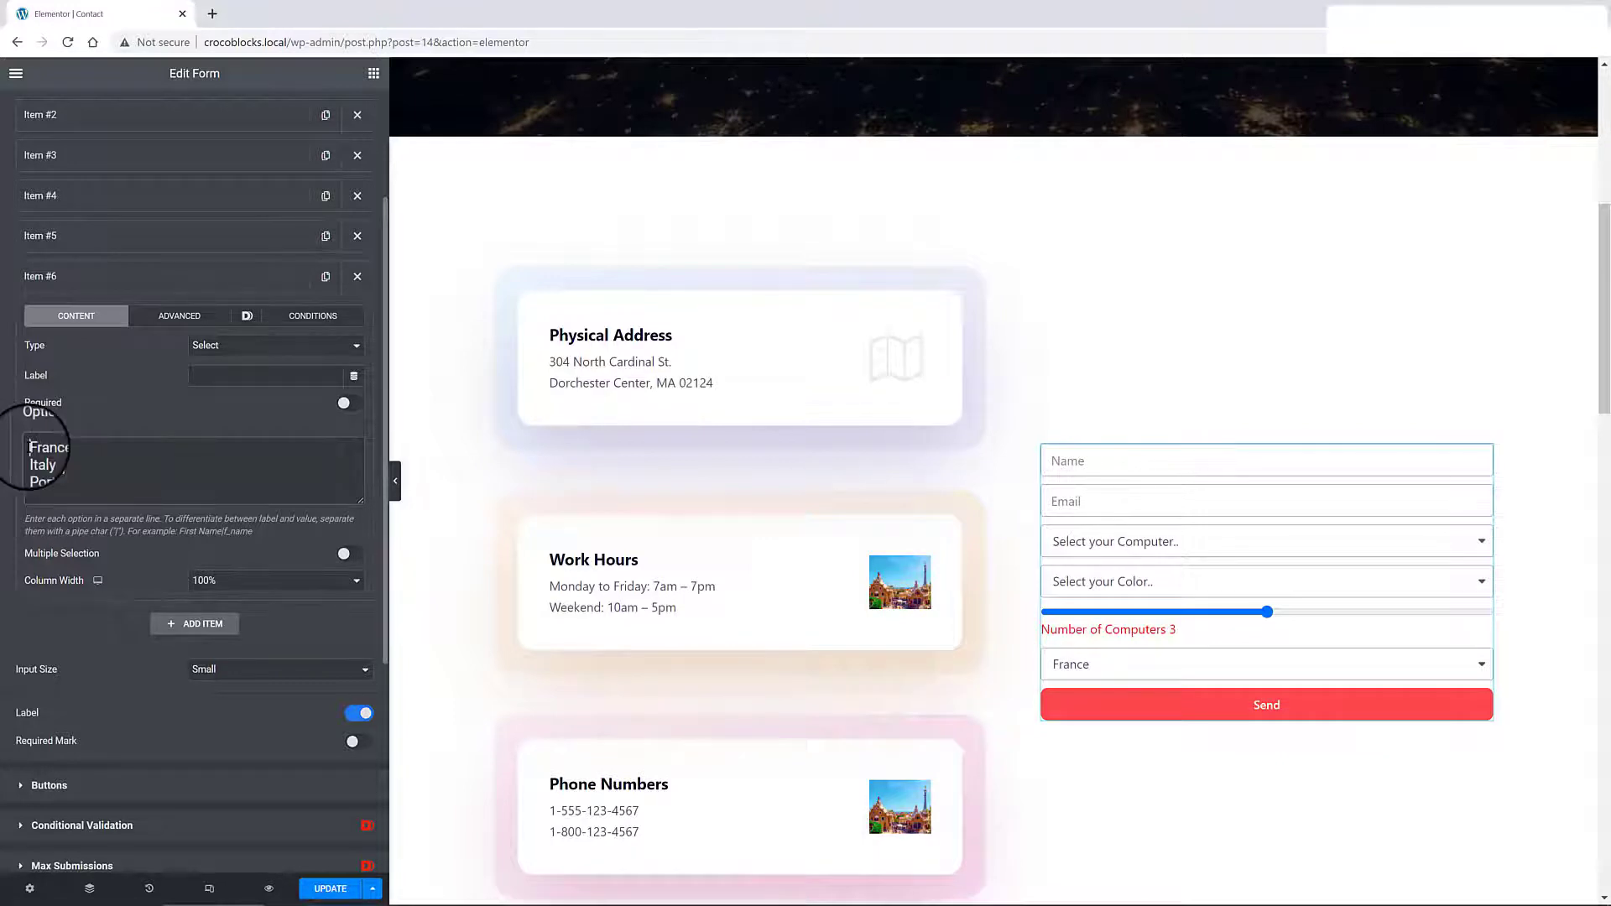
{"action": "key", "text": "Return"}
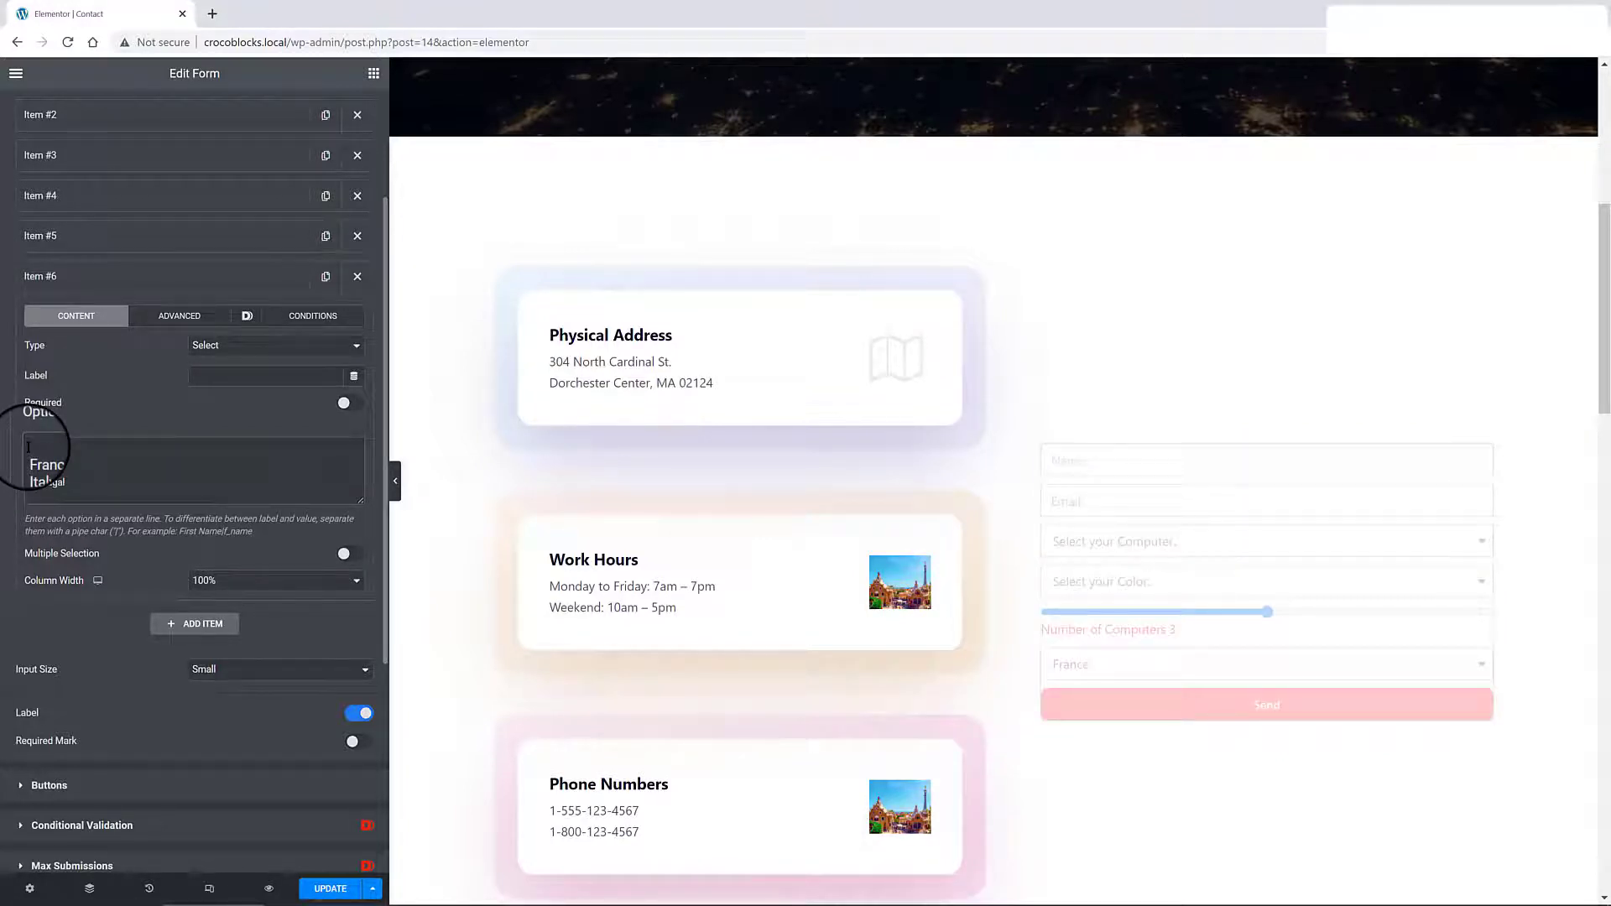
{"action": "type", "text": "Select your country"}
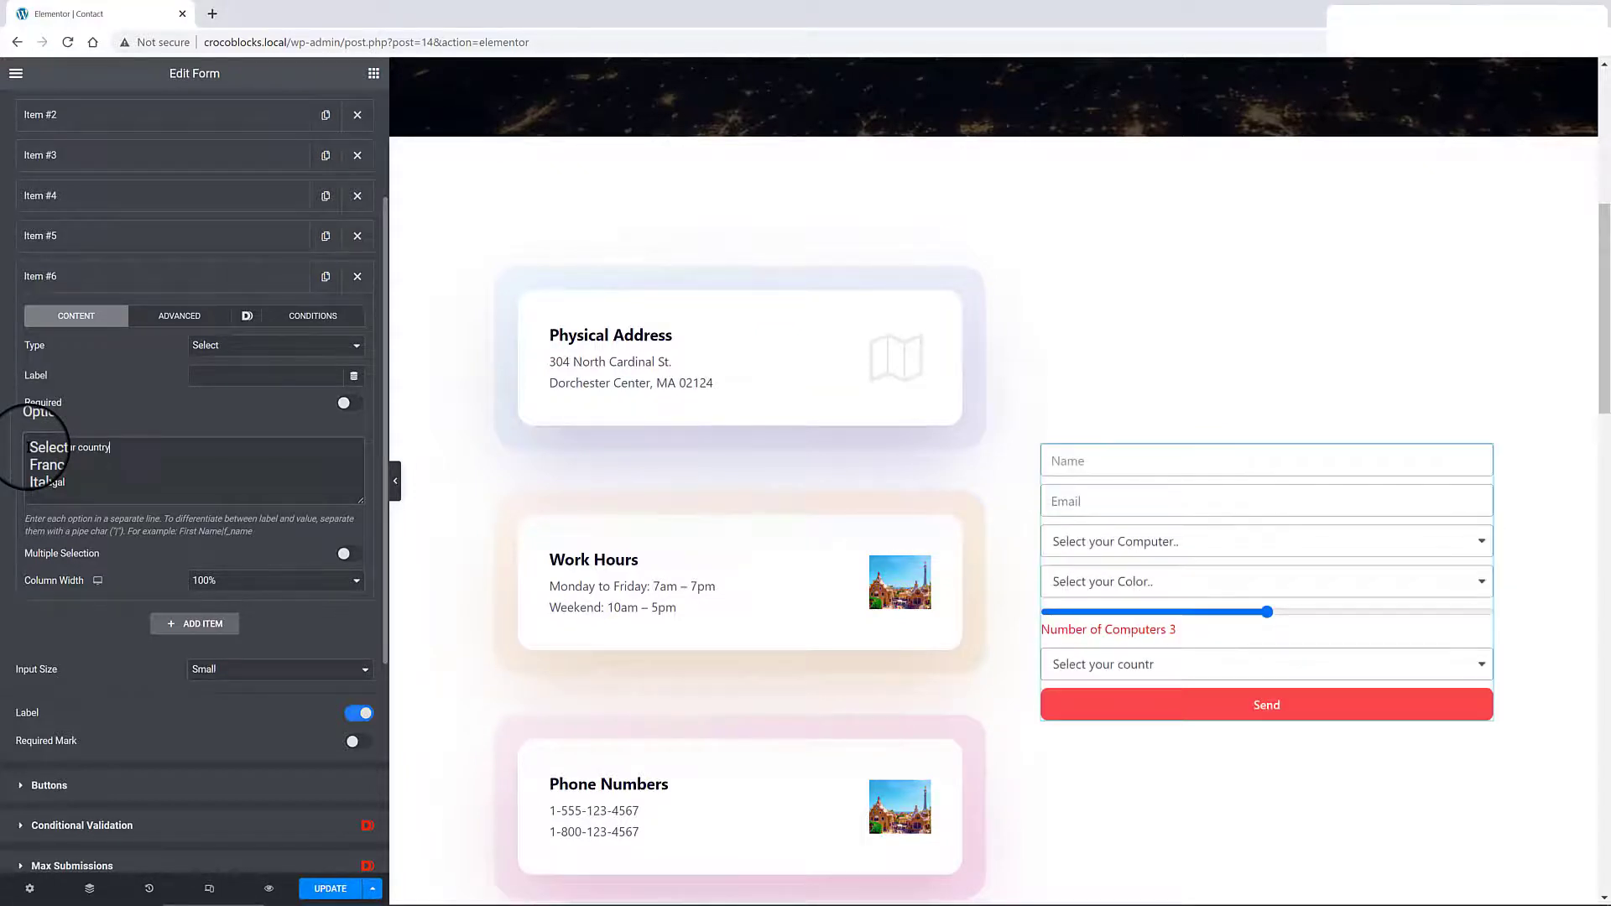
{"action": "type", "text": "..."}
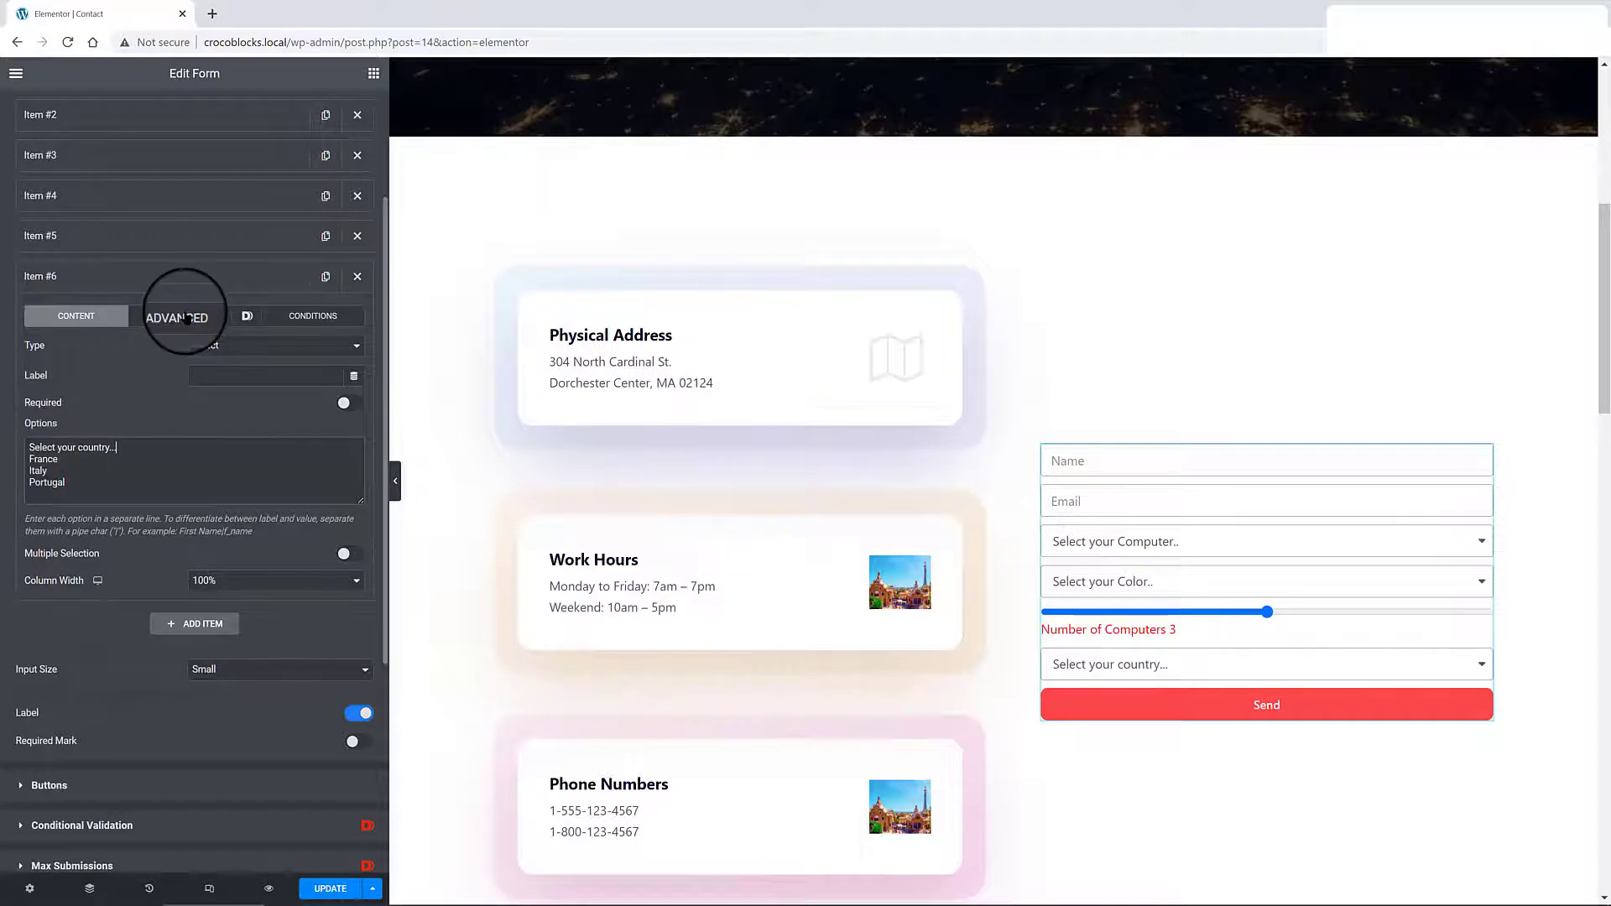
Step: Change the country dropdown's field ID to 'country'
{"action": "left_click", "coordinate": [180, 316]}
{"action": "double_click", "coordinate": [267, 382]}
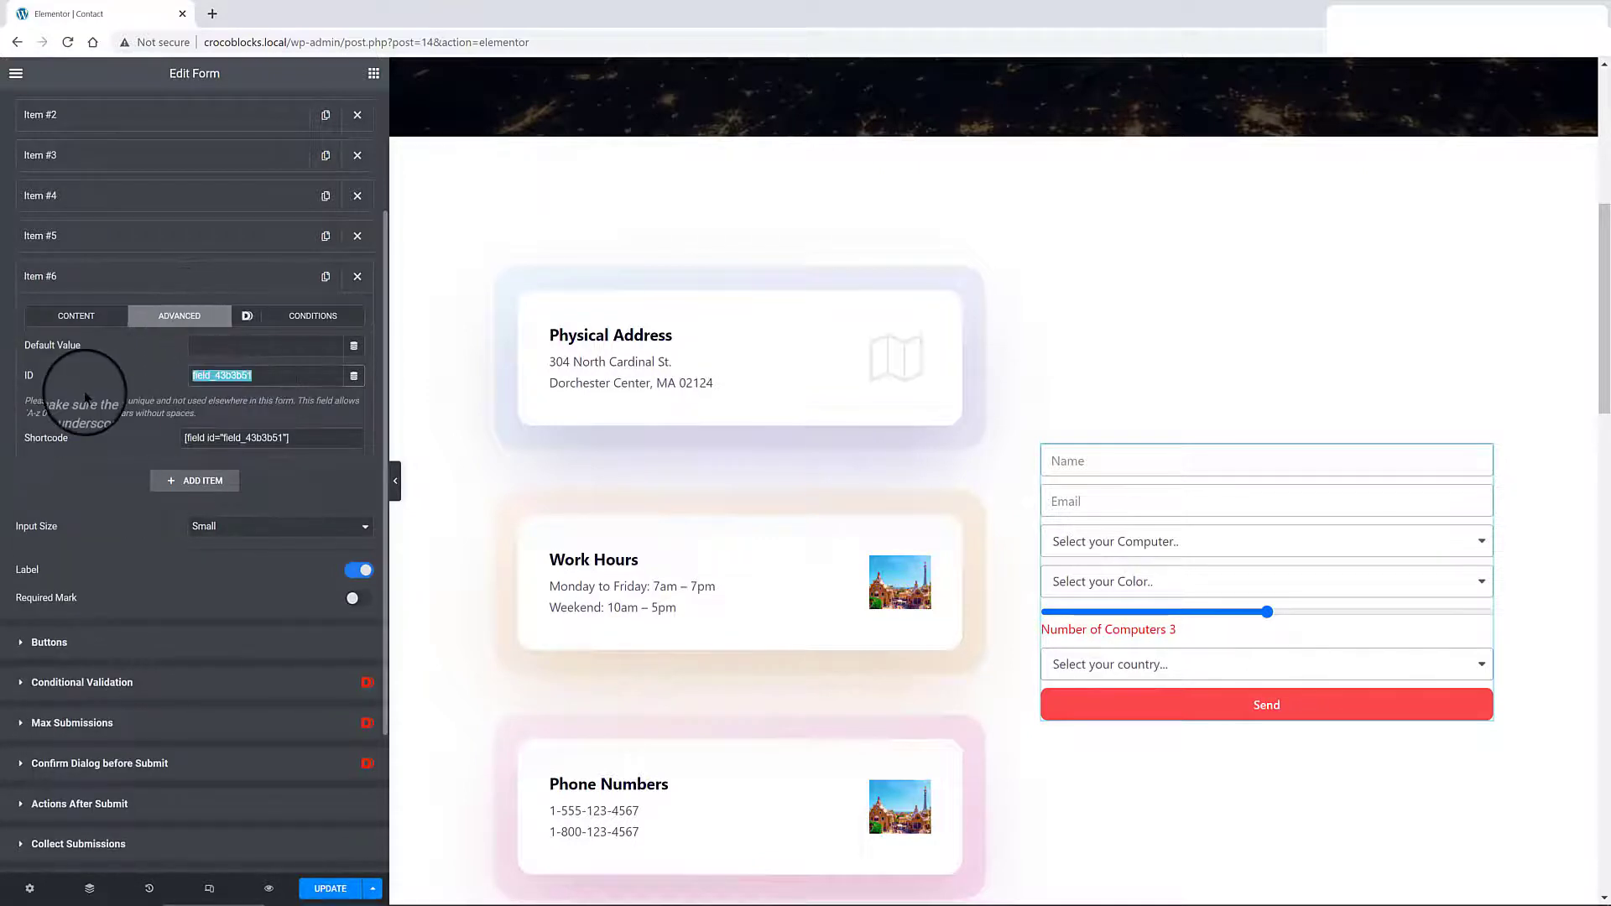
{"action": "type", "text": "country"}
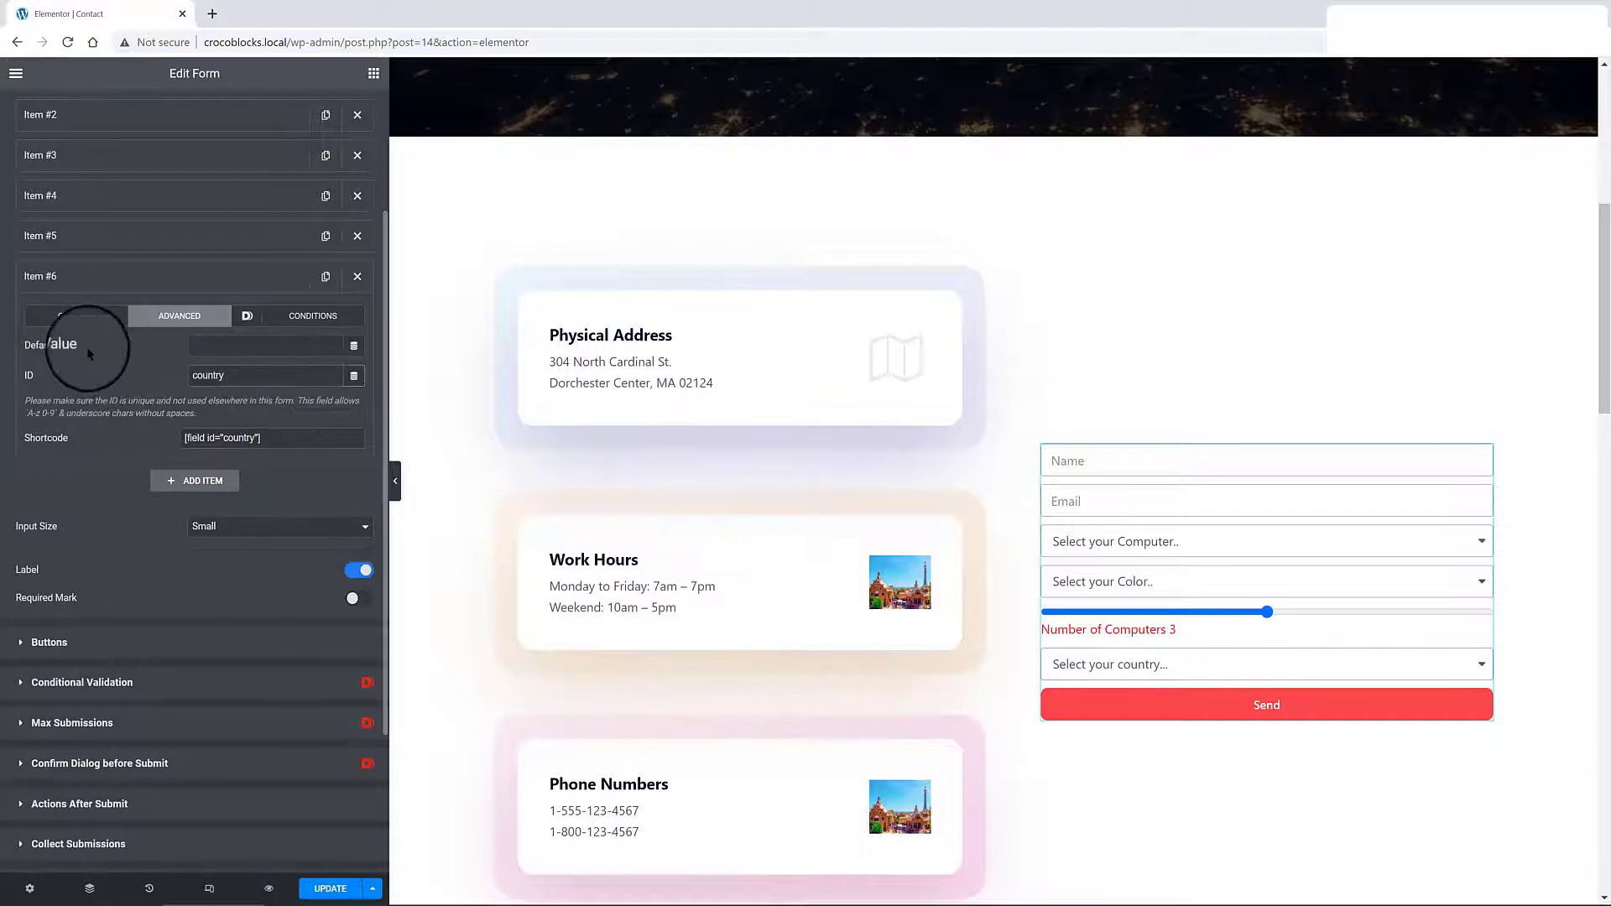
{"action": "left_click", "coordinate": [107, 277]}
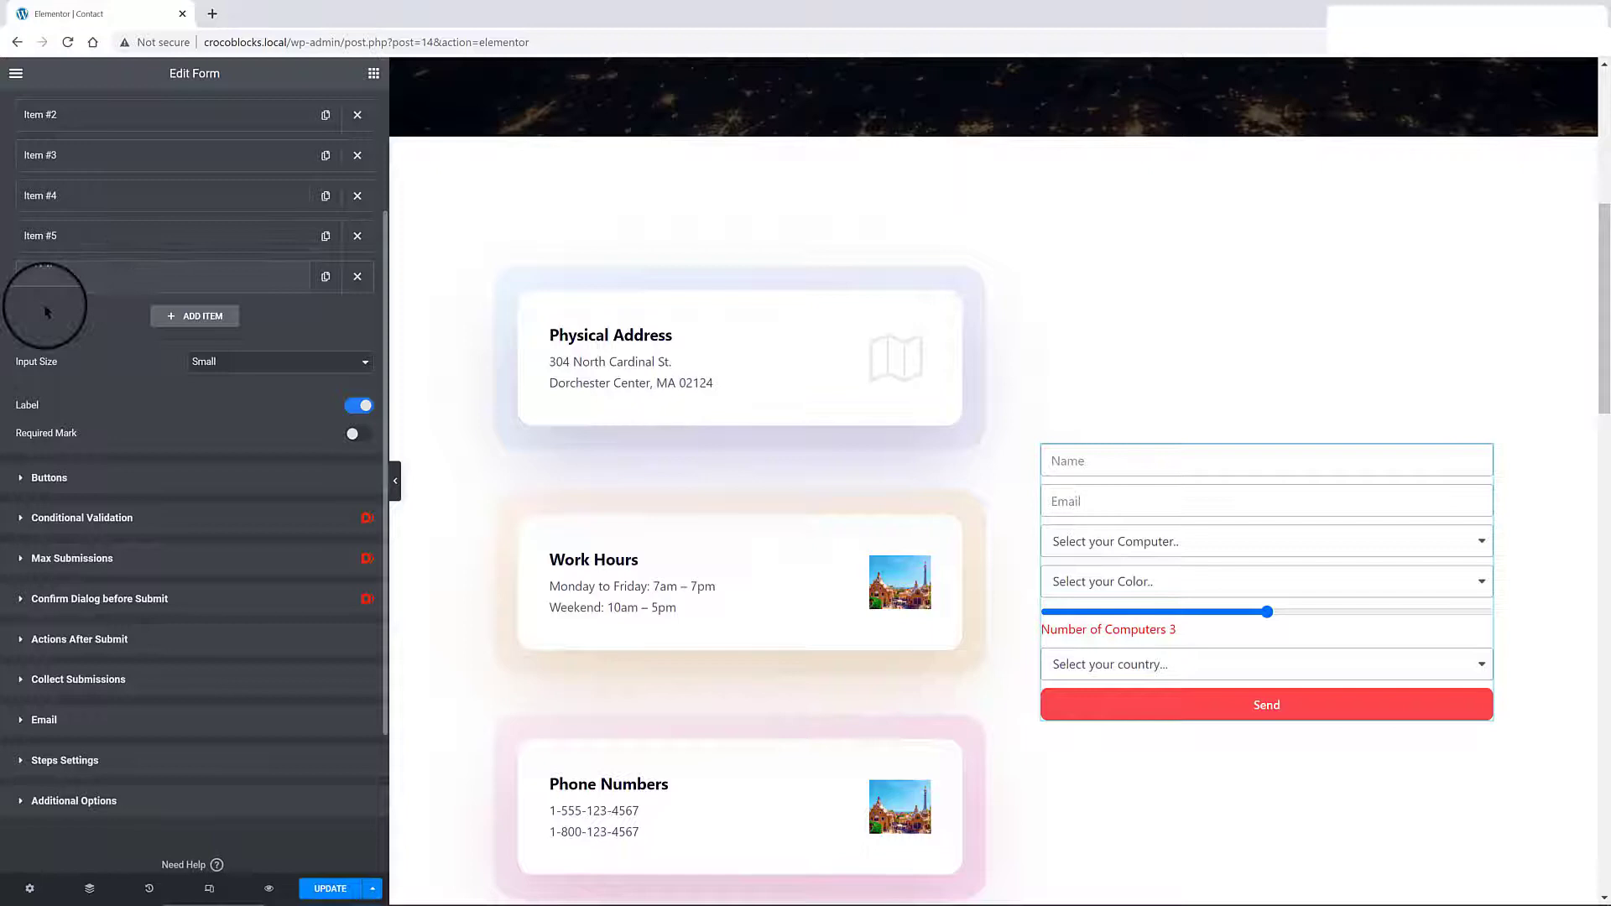
Step: Add a Dynamic Select referencing 'country' with fees: France 100, Italy 150, Portugal 250 Euros Extra
{"action": "left_click", "coordinate": [199, 316]}
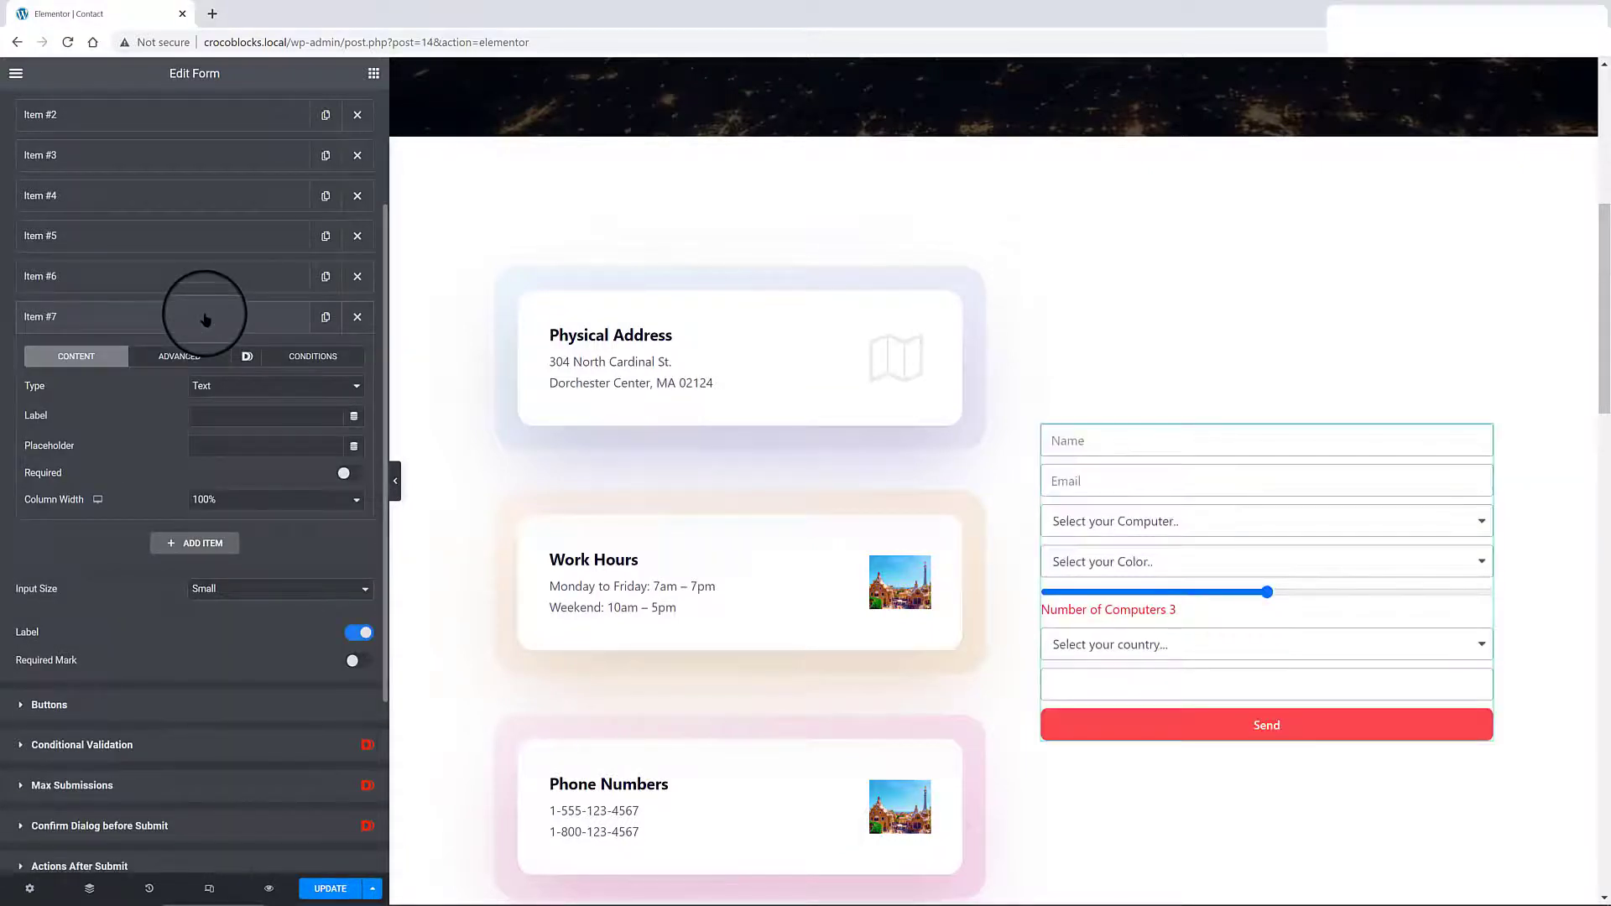
{"action": "left_click", "coordinate": [220, 388]}
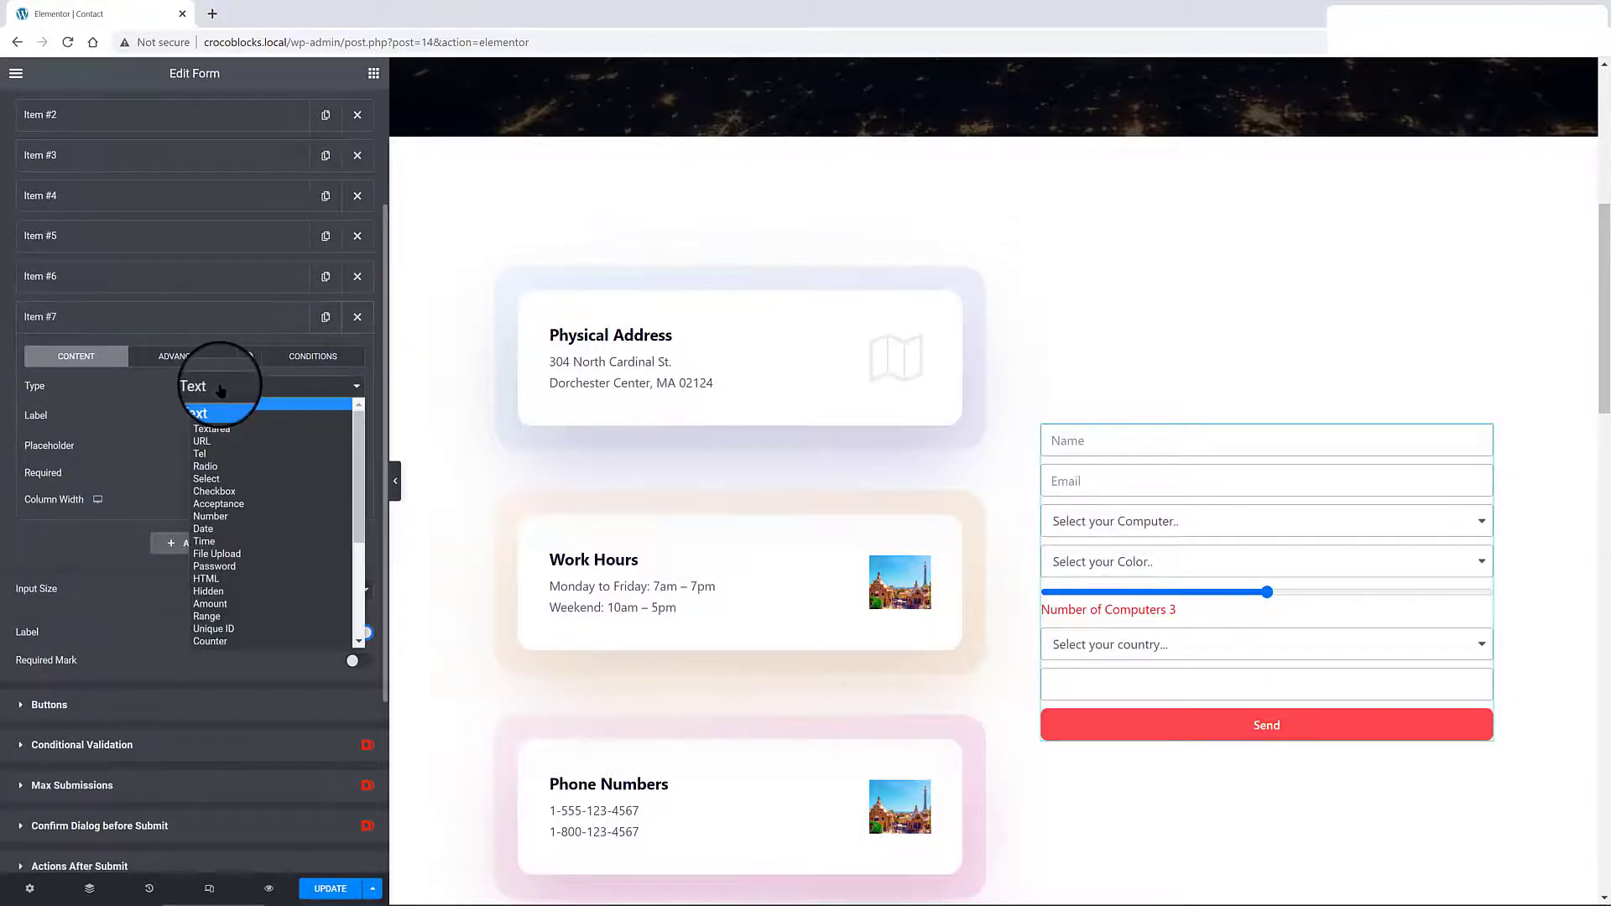
{"action": "scroll", "coordinate": [288, 604], "scroll_direction": "down", "scroll_amount": 3}
{"action": "left_click", "coordinate": [287, 604]}
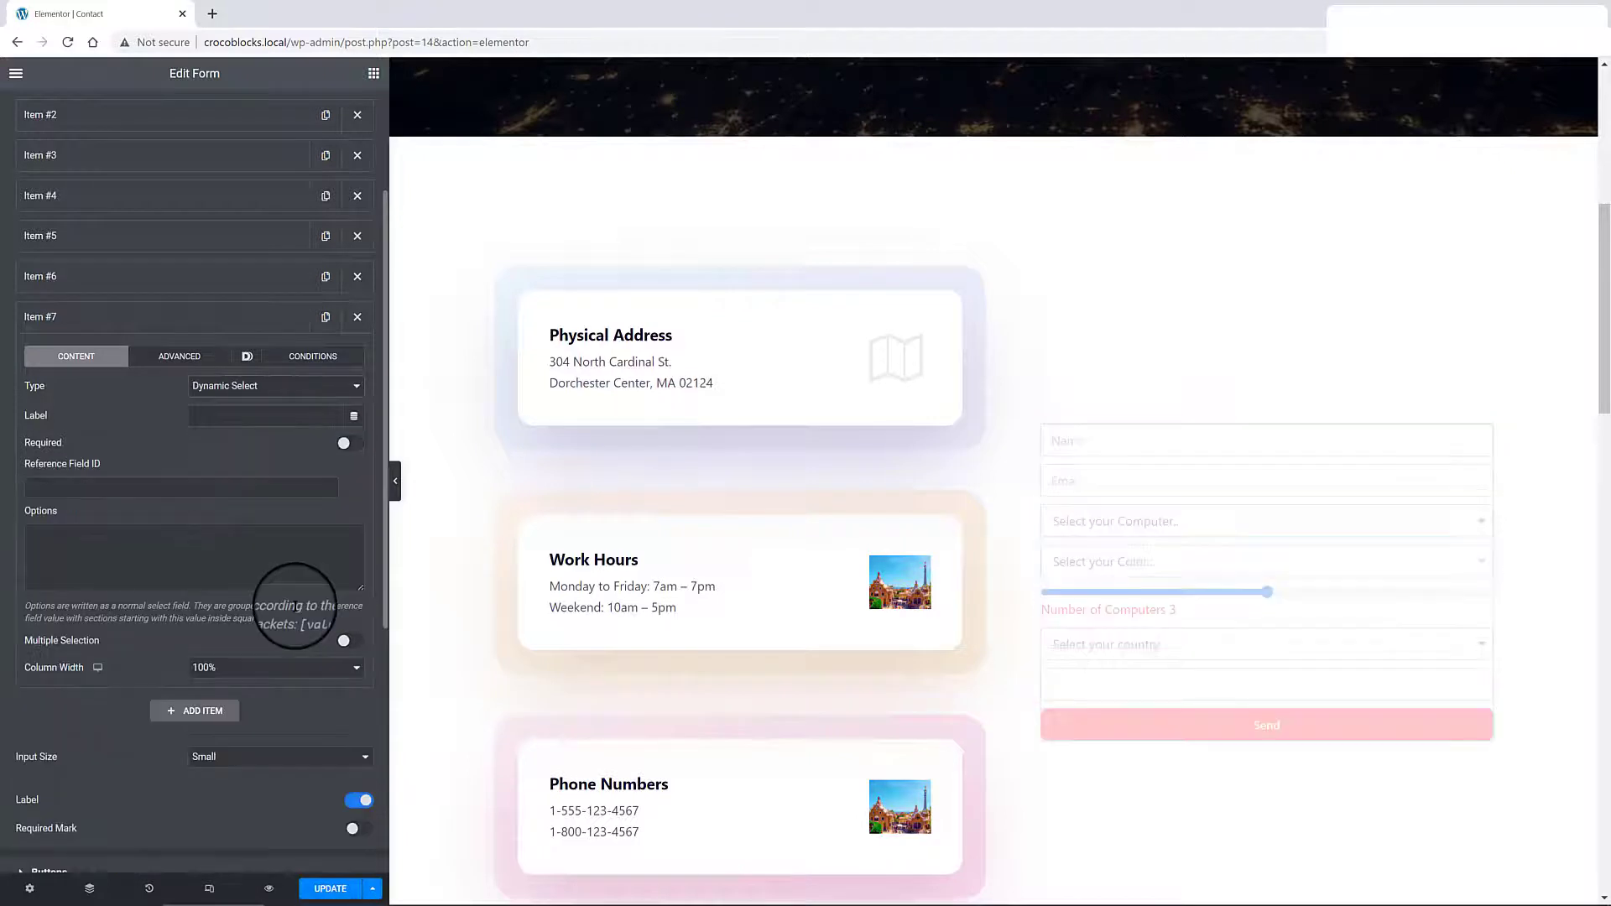
{"action": "left_click", "coordinate": [72, 487]}
{"action": "type", "text": "country"}
{"action": "left_click", "coordinate": [72, 532]}
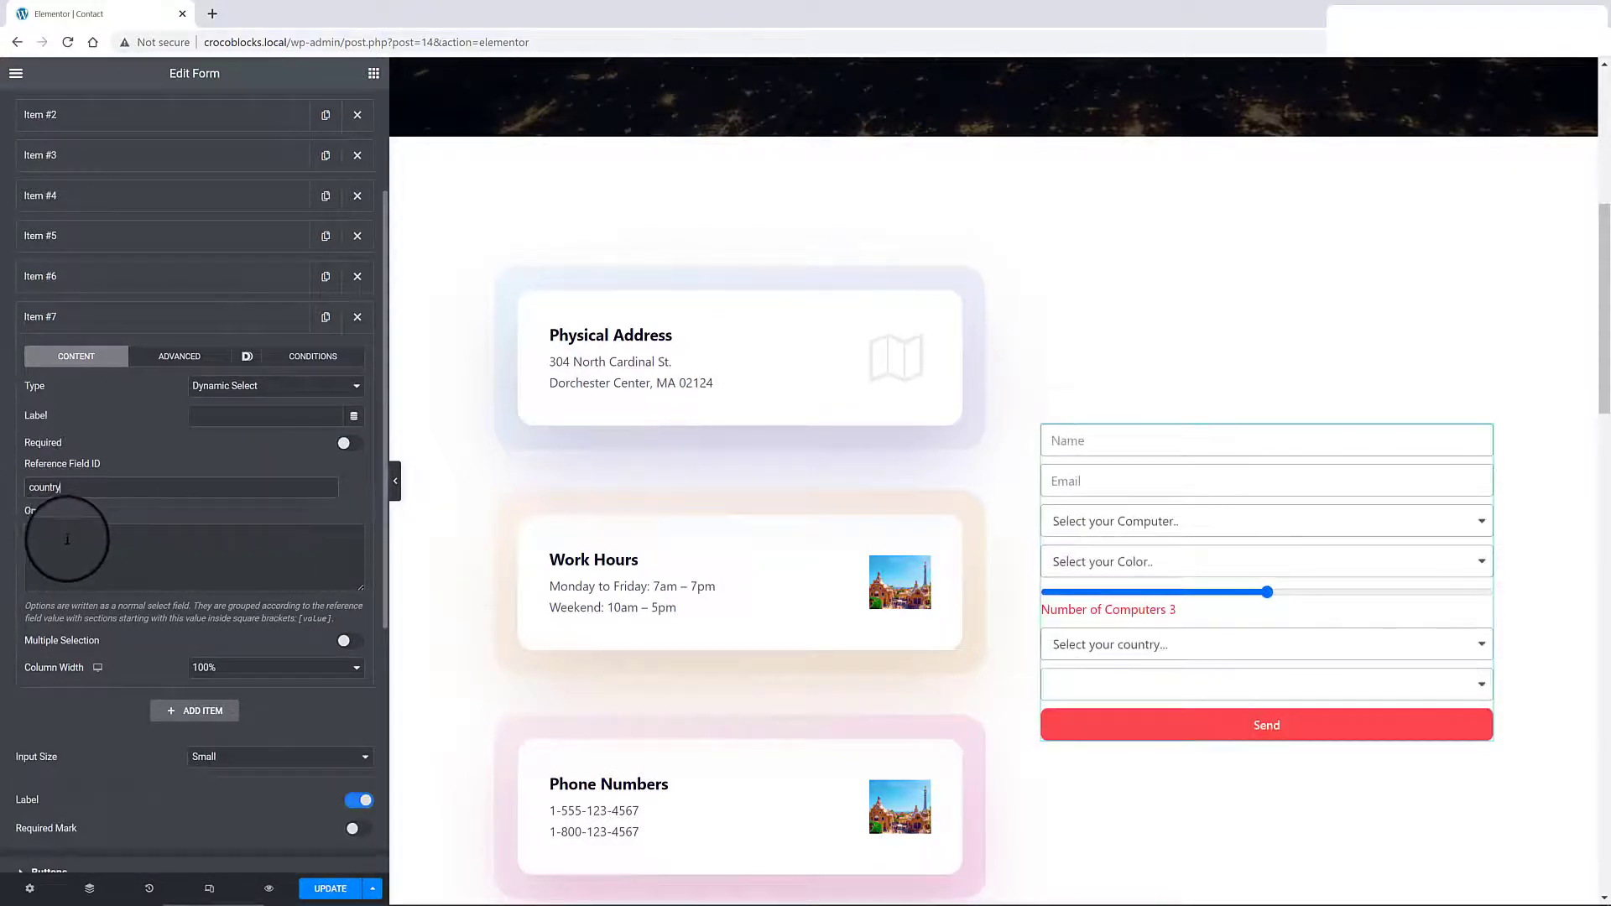
{"action": "key", "text": "ctrl+v"}
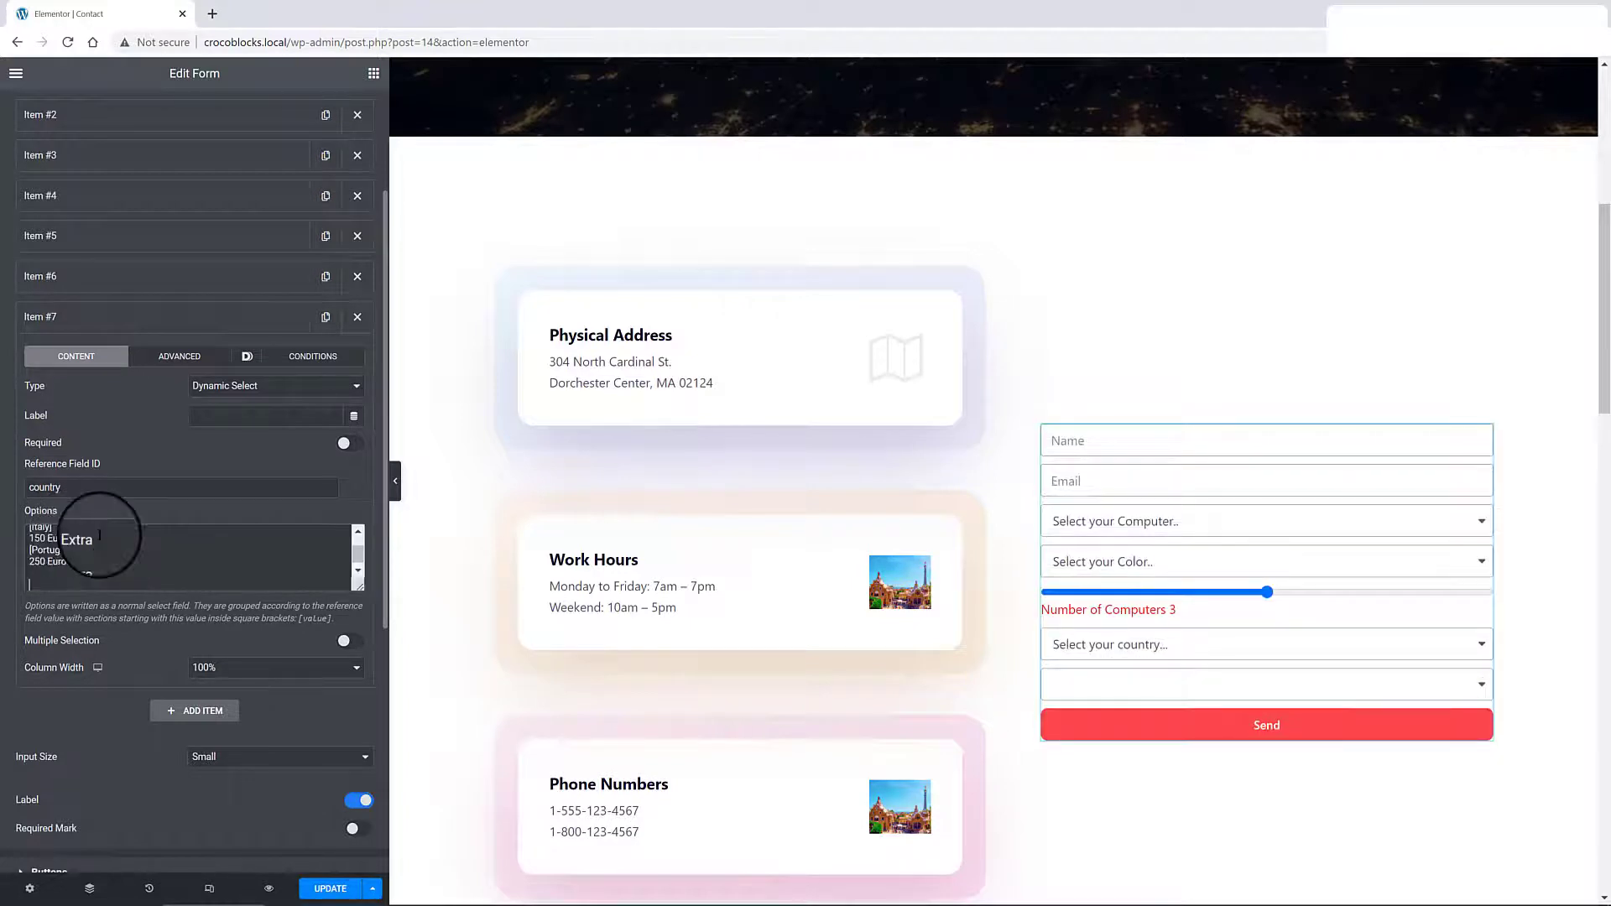
{"action": "left_click_drag", "start_coordinate": [363, 557], "coordinate": [358, 534]}
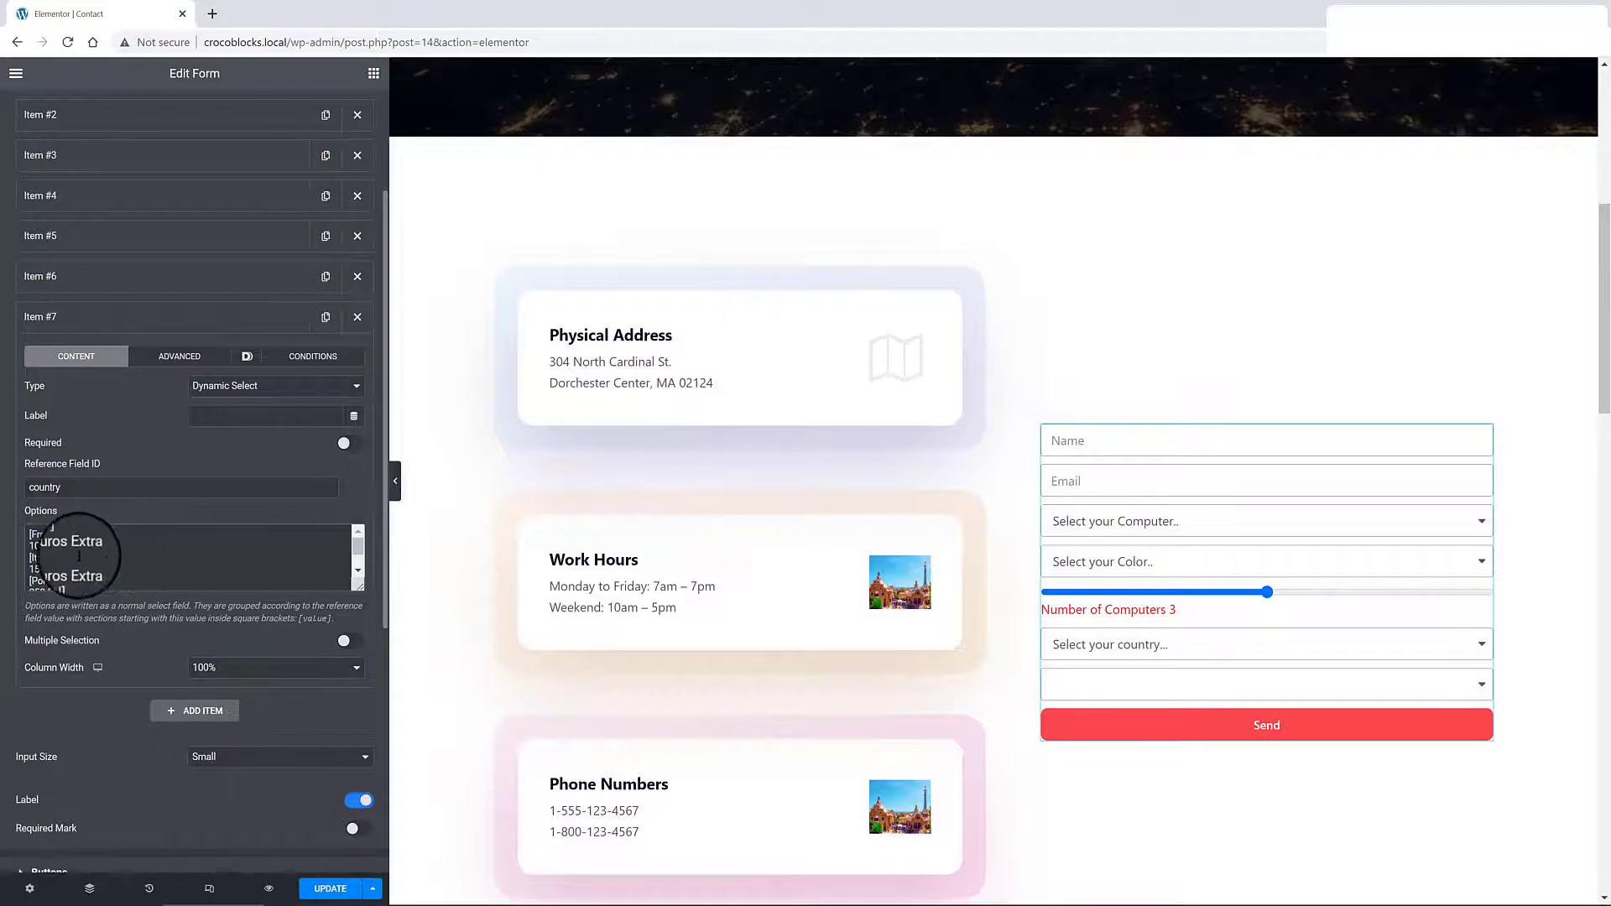
{"action": "left_click", "coordinate": [329, 570]}
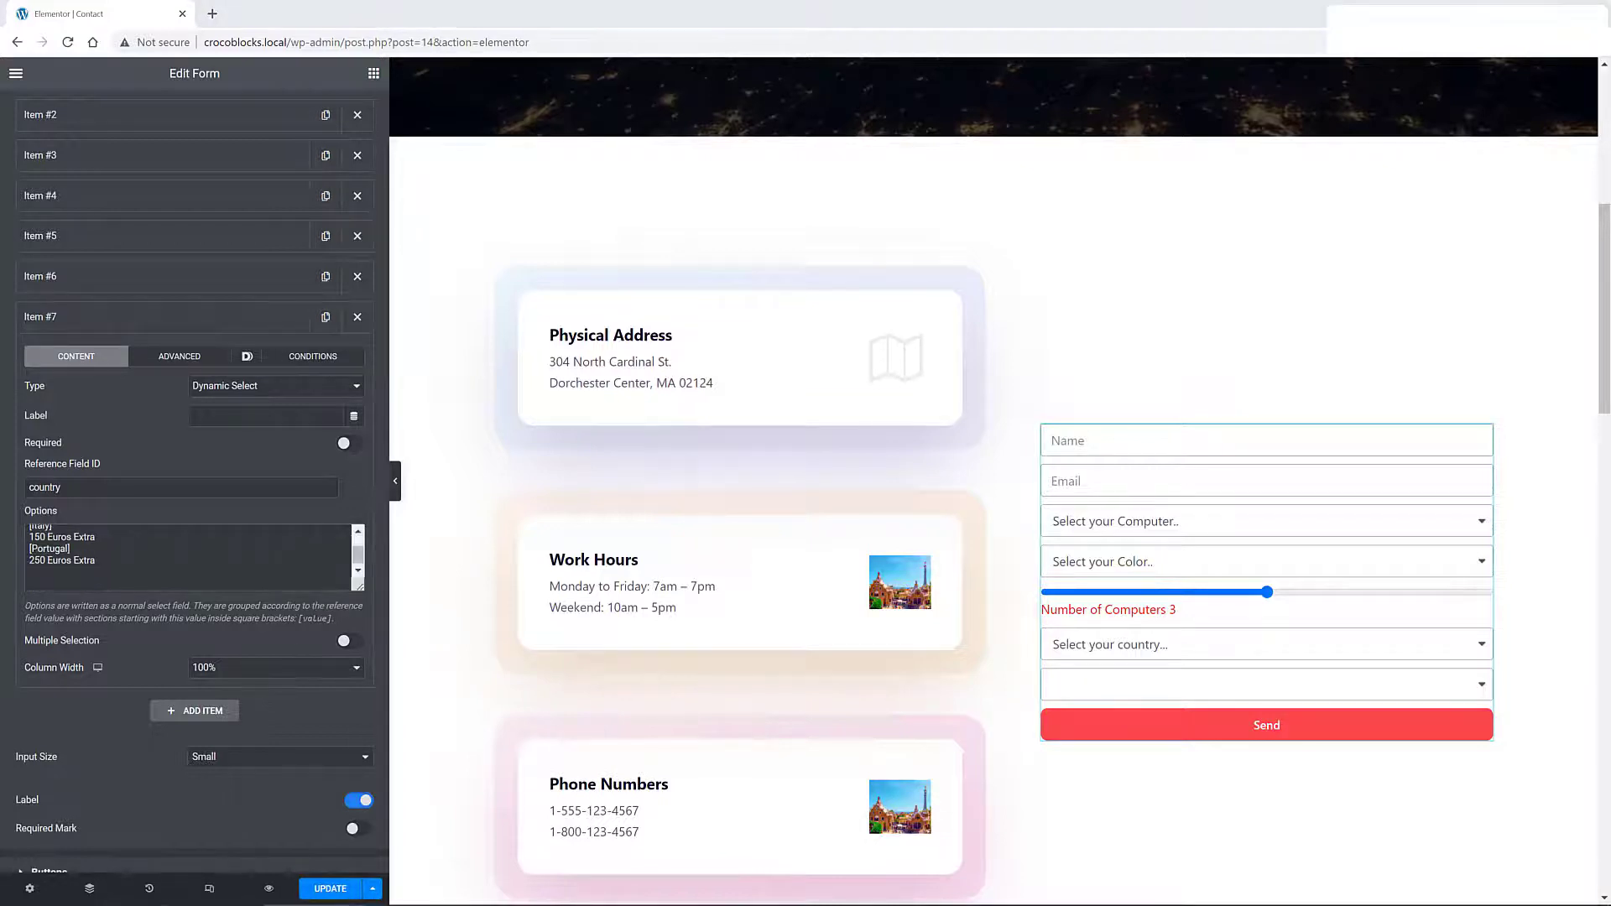
Step: Set the Dynamic Select field's ID to 'dynamic'
{"action": "left_click", "coordinate": [179, 355]}
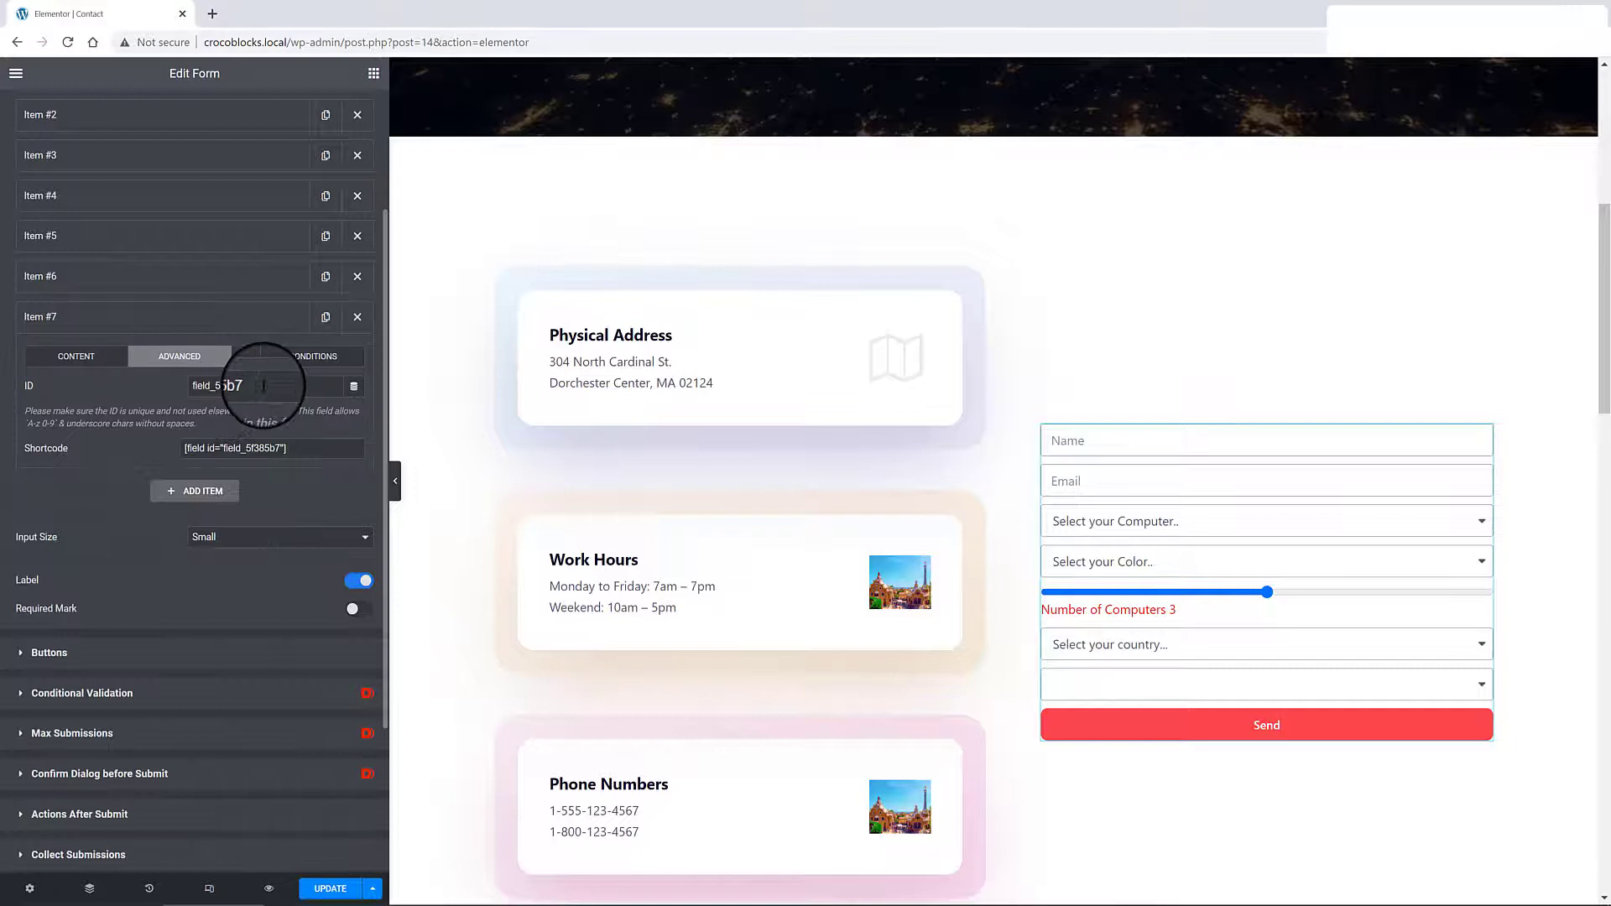
{"action": "double_click", "coordinate": [244, 385]}
{"action": "type", "text": "dynamic"}
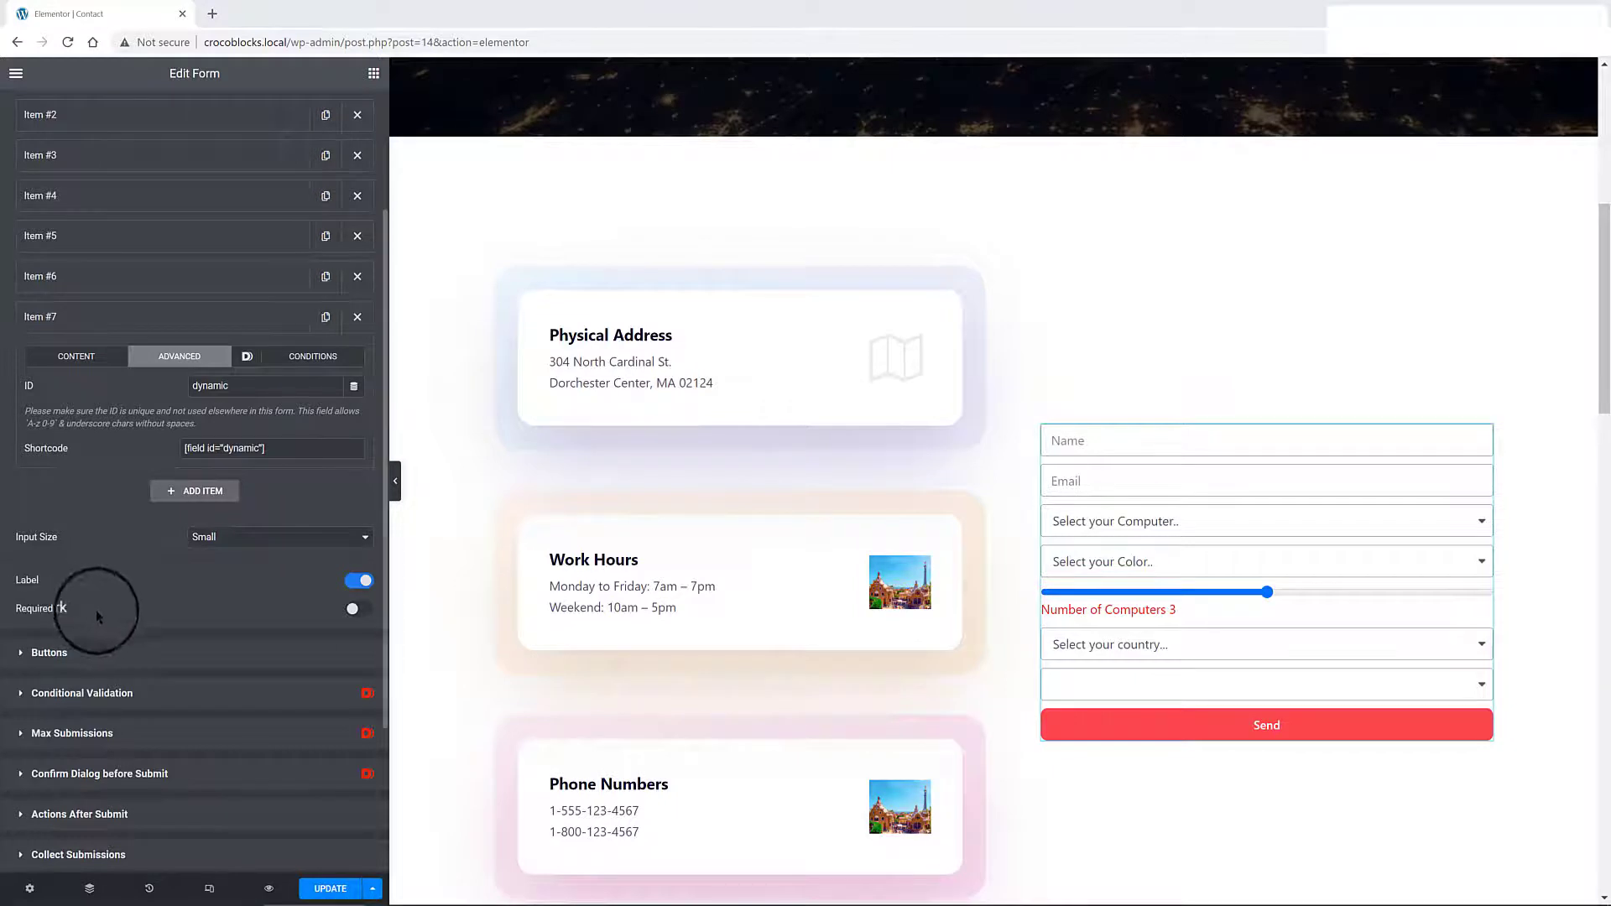
Step: Add an Amount field using the pasted computer + color + range × country fee formula, with 'Euros' after the total
{"action": "left_click", "coordinate": [88, 317]}
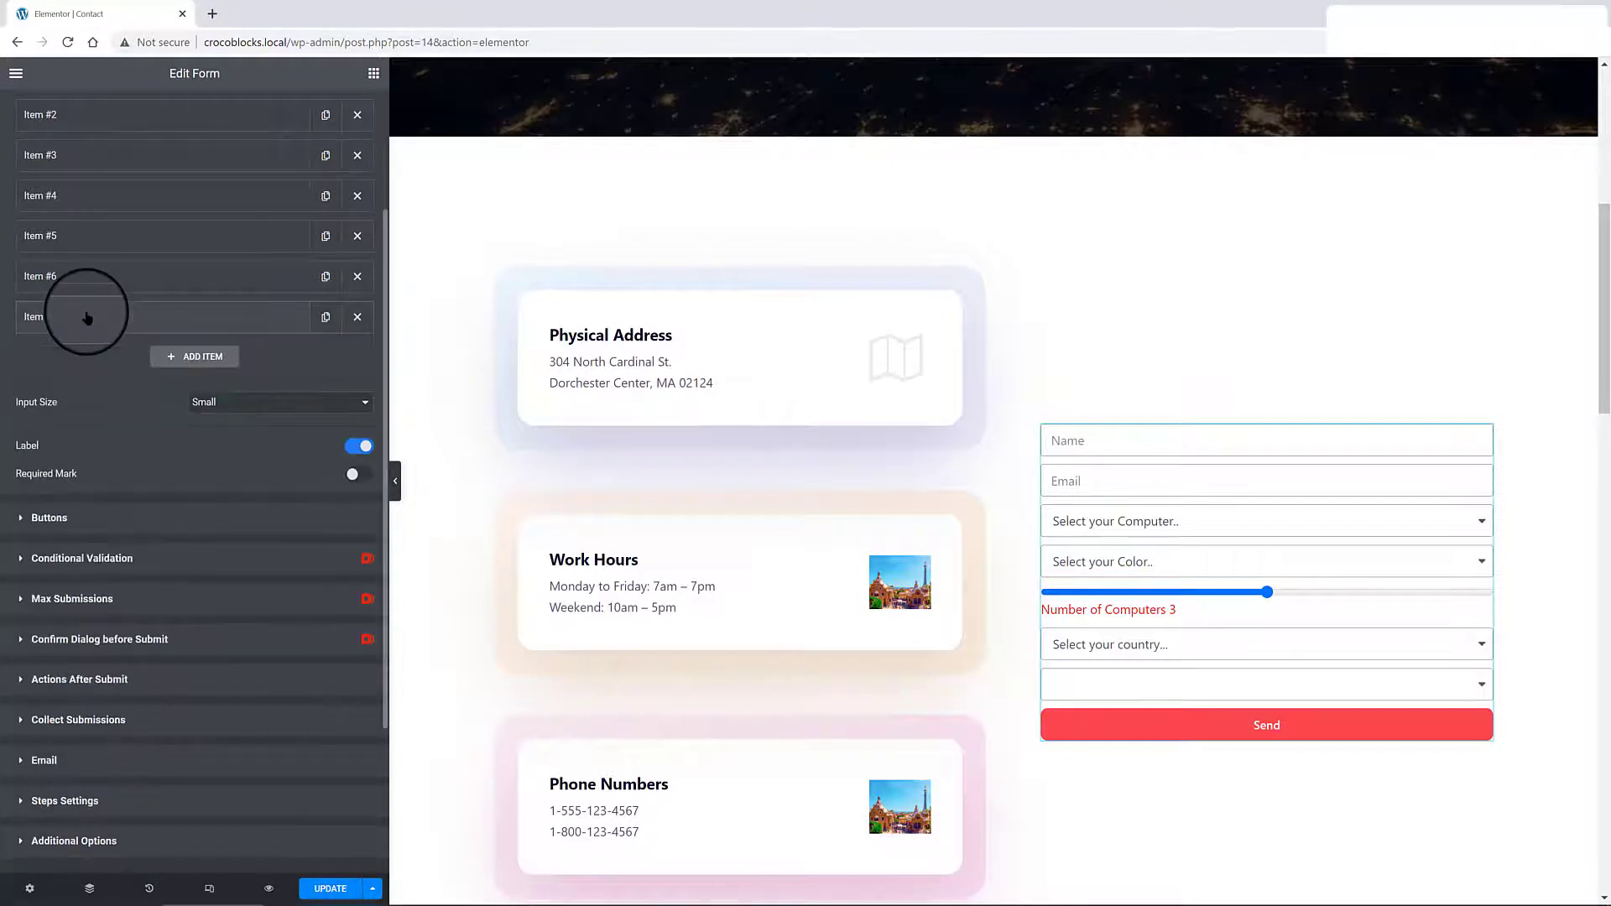
{"action": "left_click", "coordinate": [193, 357]}
{"action": "left_click", "coordinate": [276, 426]}
{"action": "left_click", "coordinate": [281, 652]}
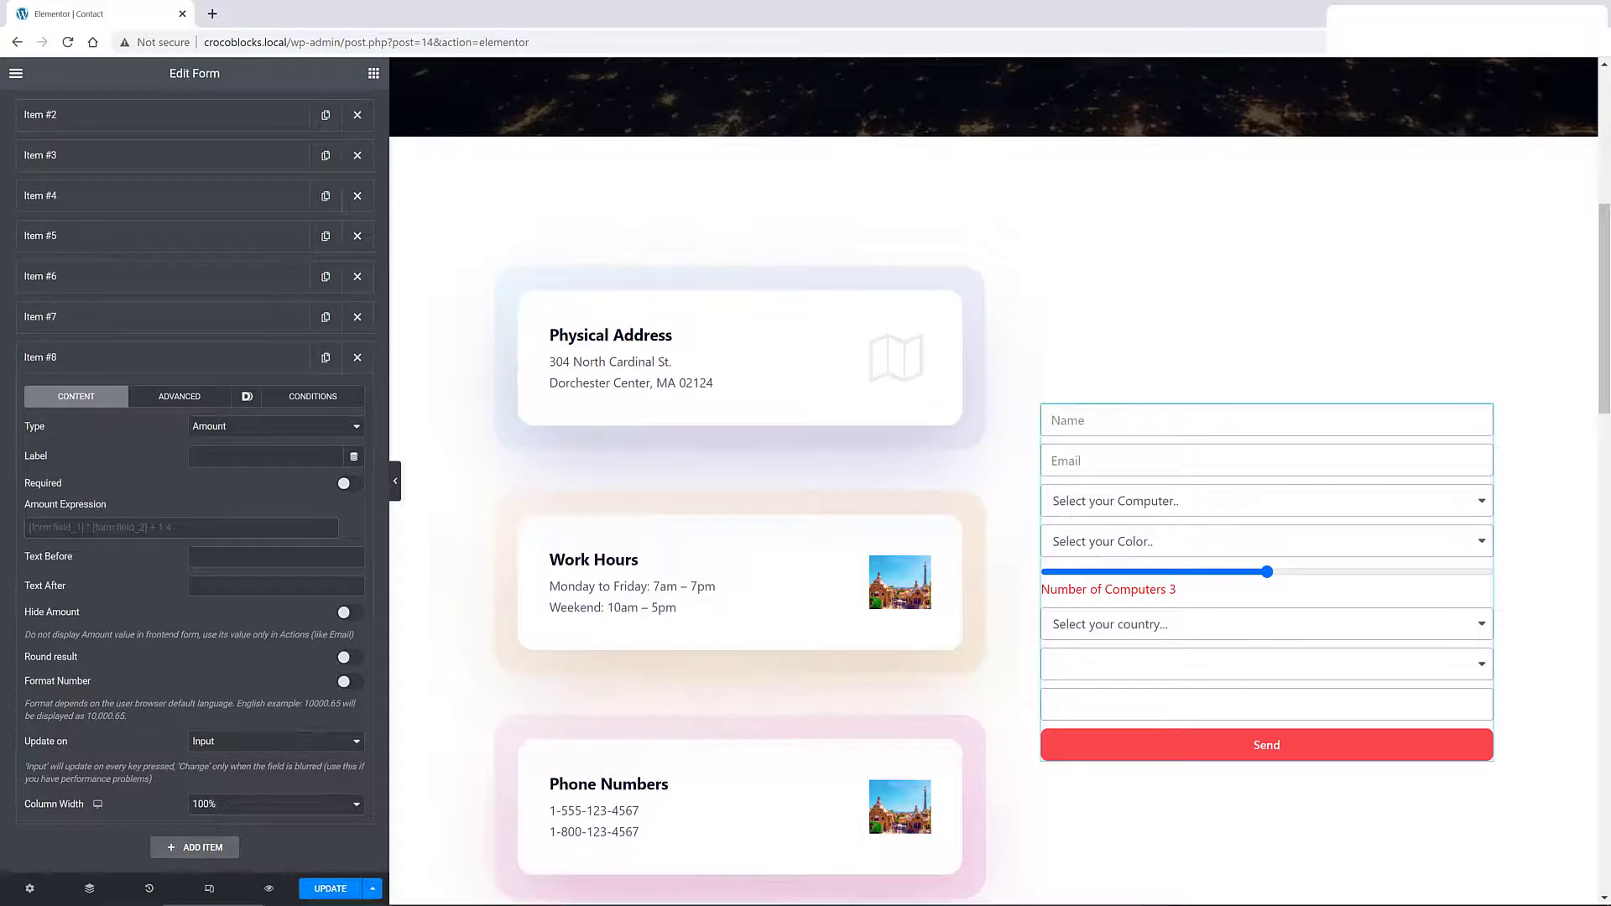
{"action": "type", "text": "[form:computer] + [form:color]+ [form:range] * ([form:dynamic])"}
{"action": "left_click", "coordinate": [57, 460]}
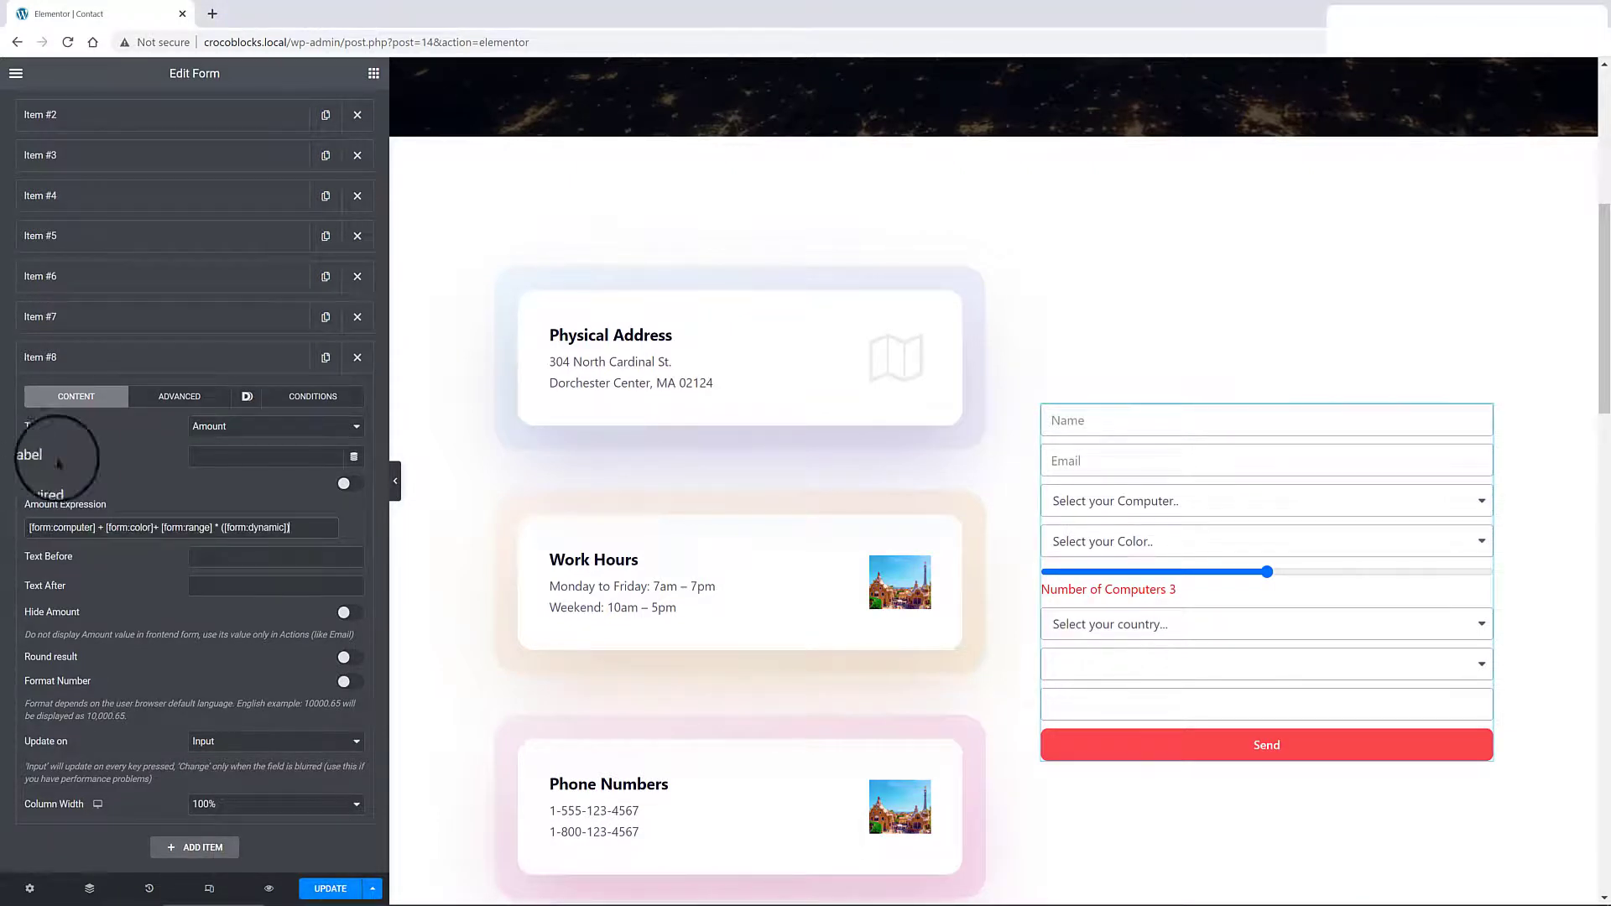
{"action": "left_click", "coordinate": [209, 457]}
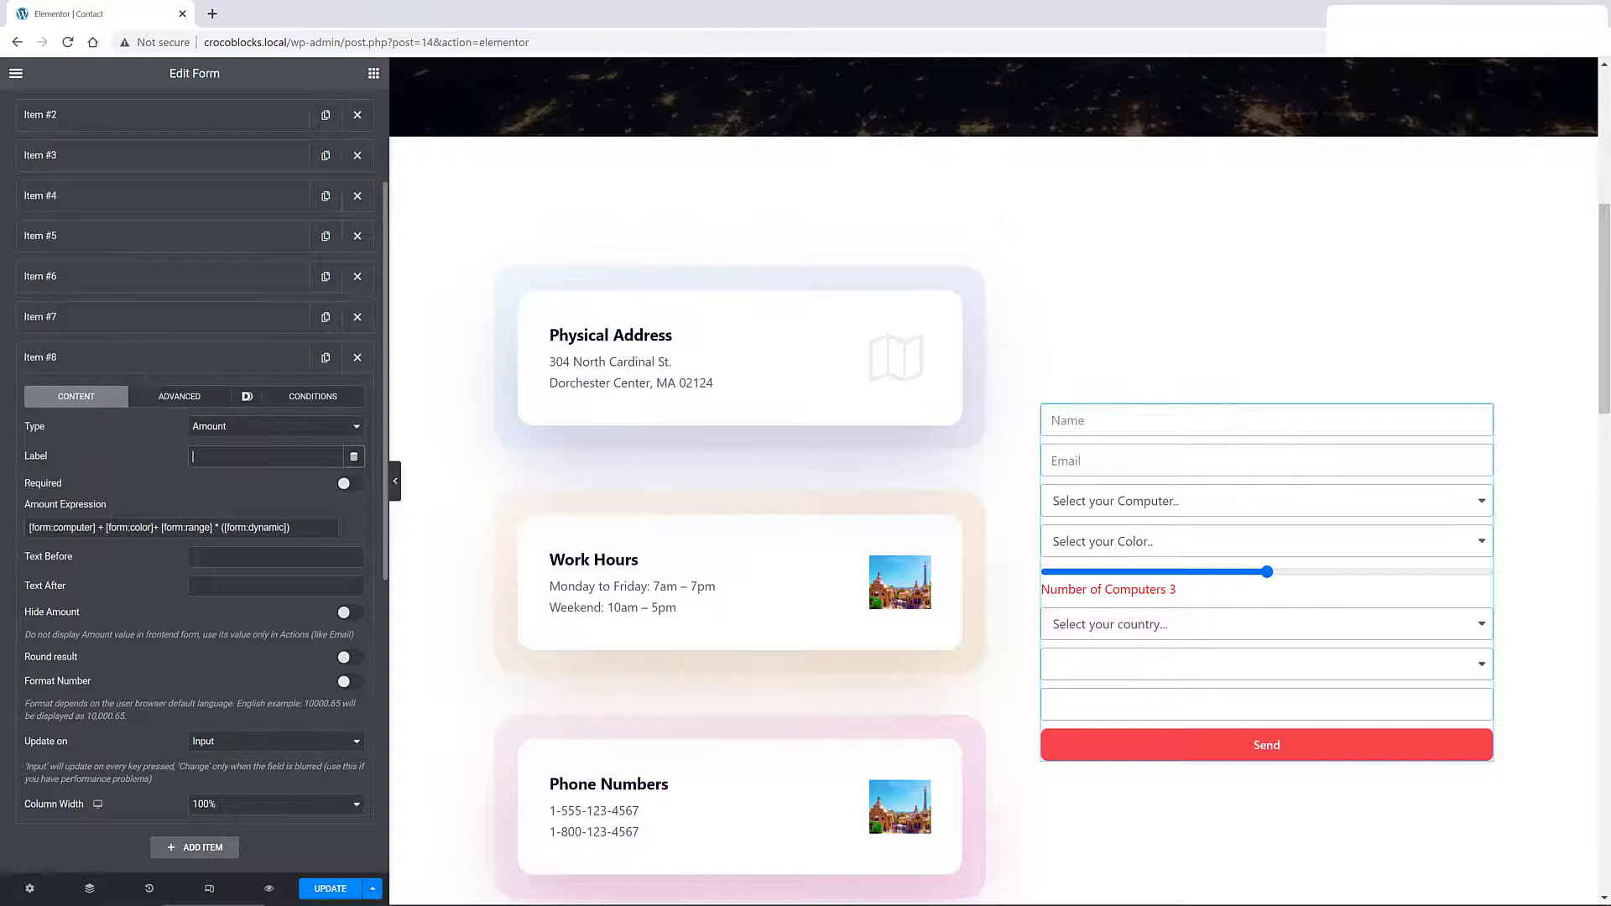
{"action": "left_click", "coordinate": [104, 569]}
{"action": "type", "text": "Euros"}
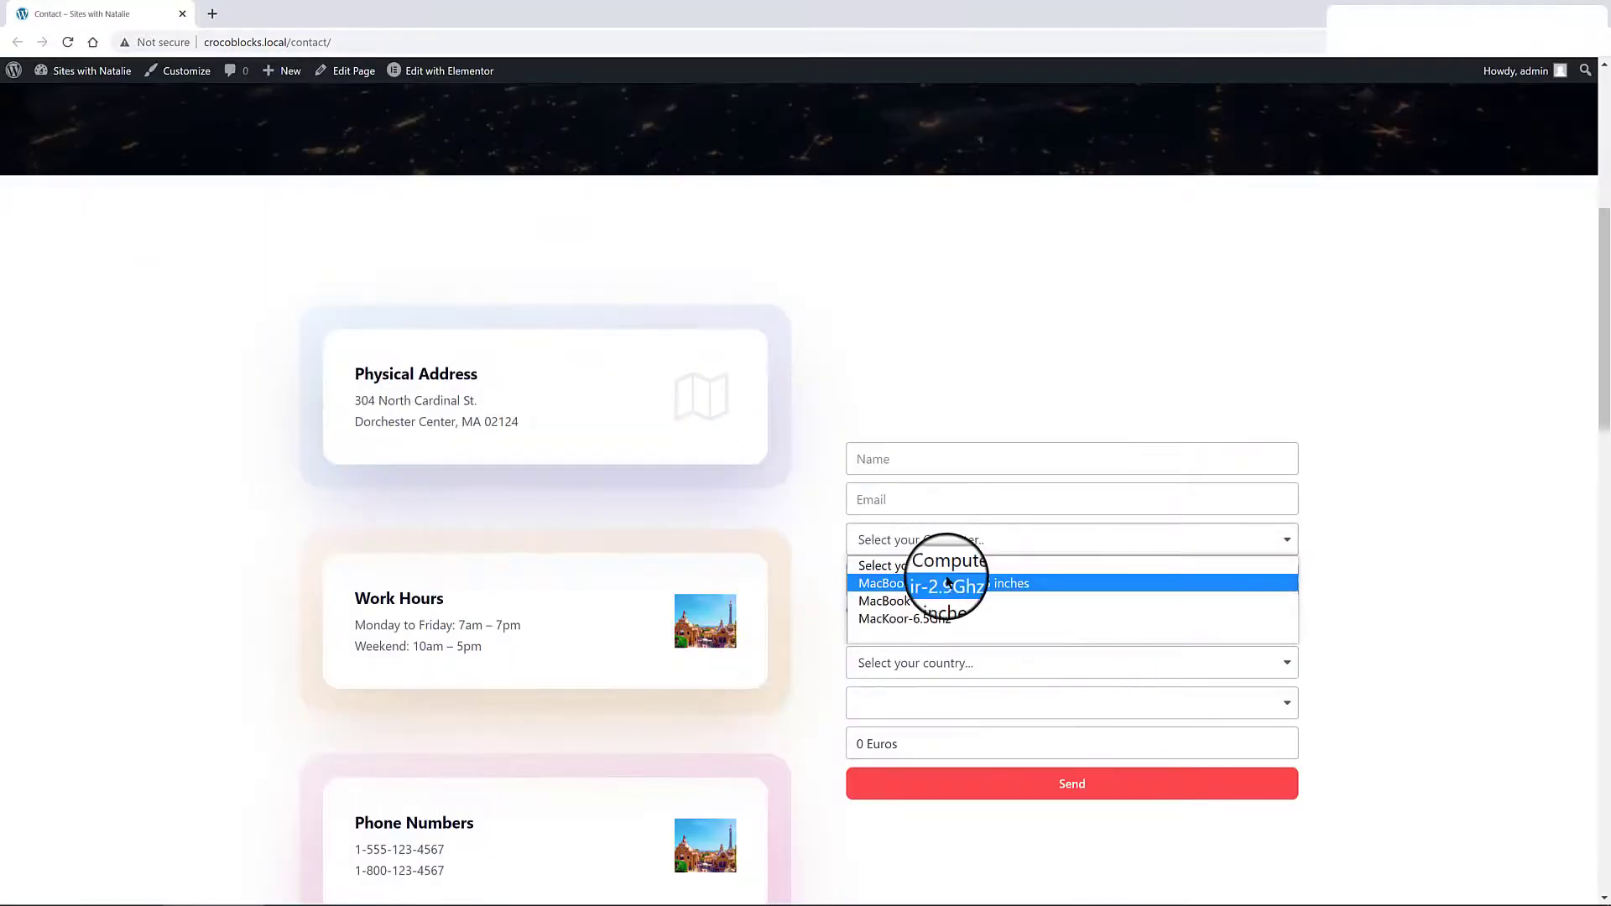
Step: On the live form, pick MacBook Air and Red, then try France, Italy and finally Portugal
{"action": "left_click", "coordinate": [945, 582]}
{"action": "left_click", "coordinate": [945, 582]}
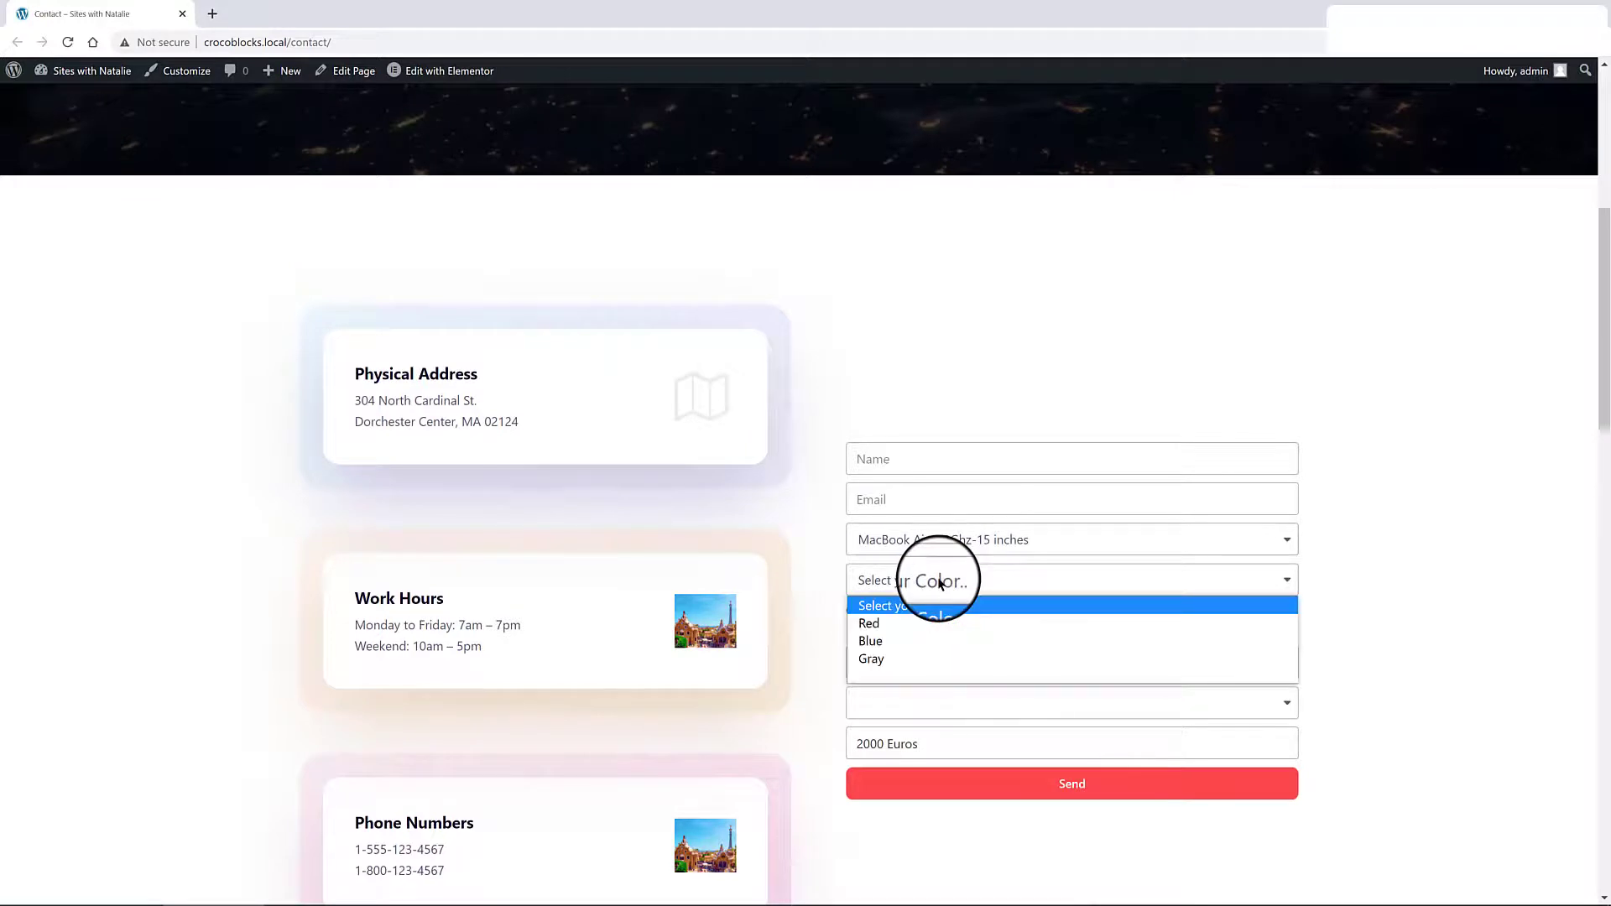
{"action": "left_click", "coordinate": [879, 626]}
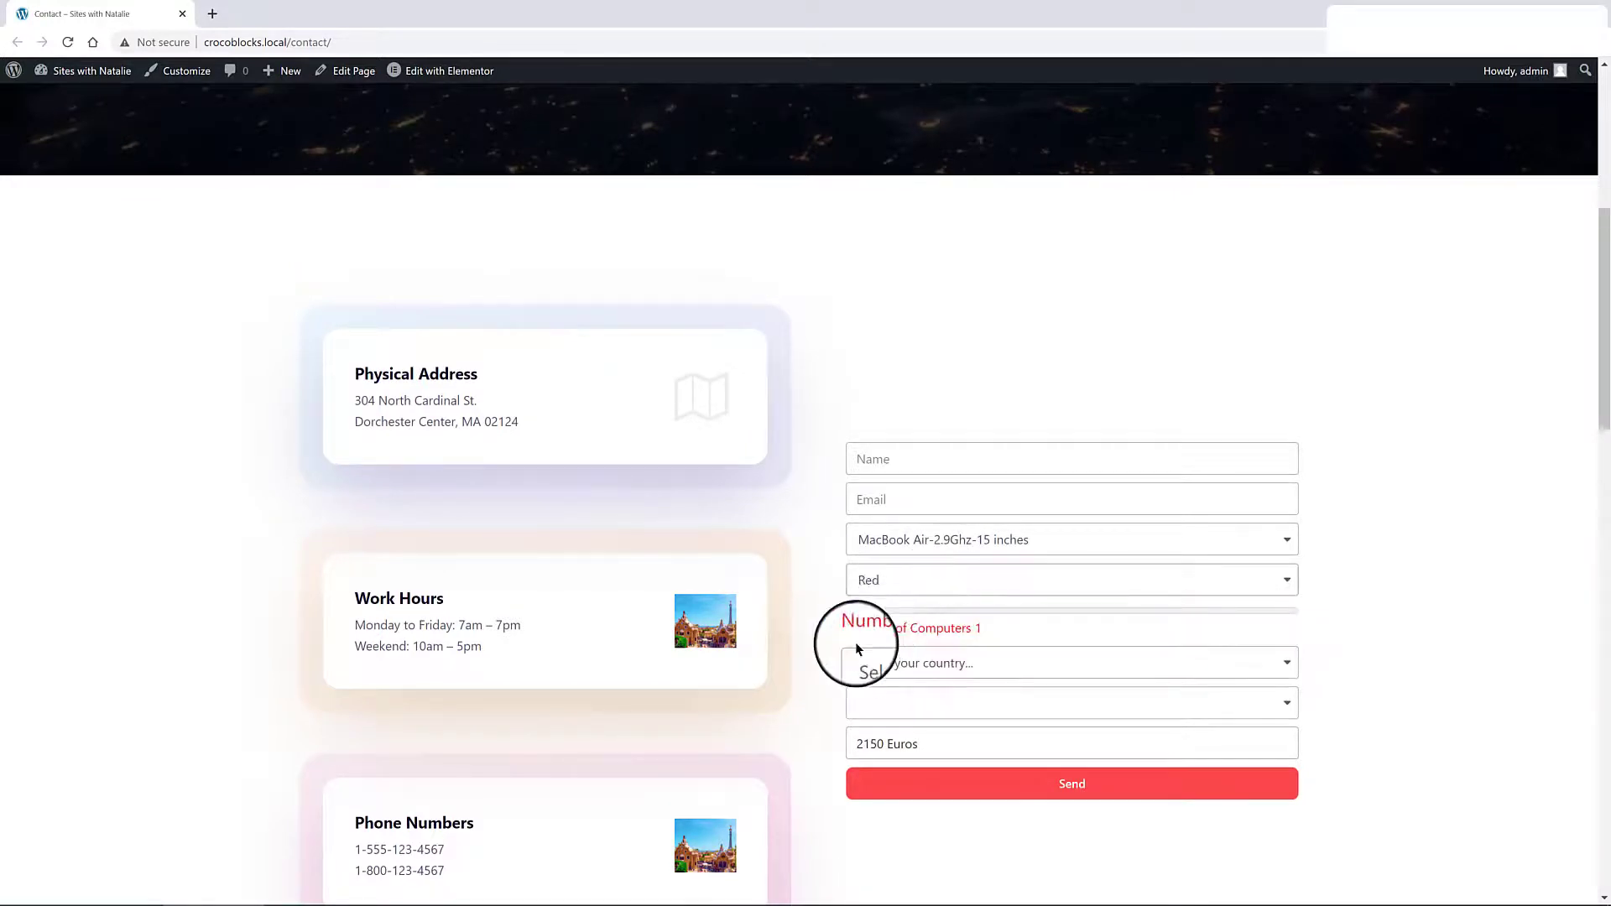
{"action": "left_click", "coordinate": [873, 666]}
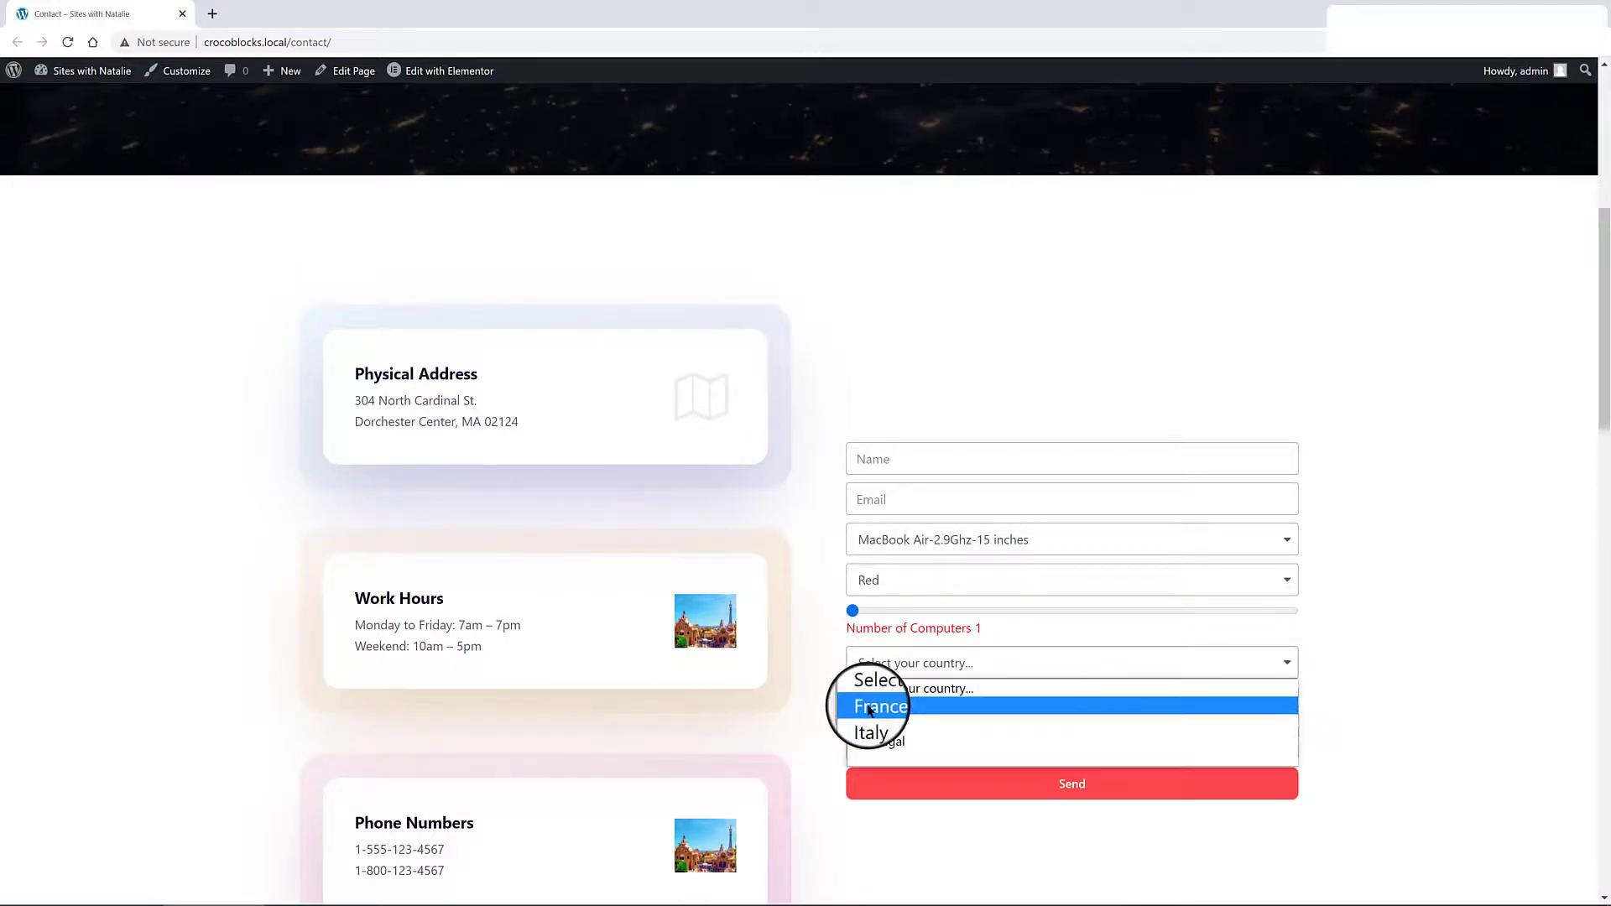
{"action": "left_click", "coordinate": [868, 706]}
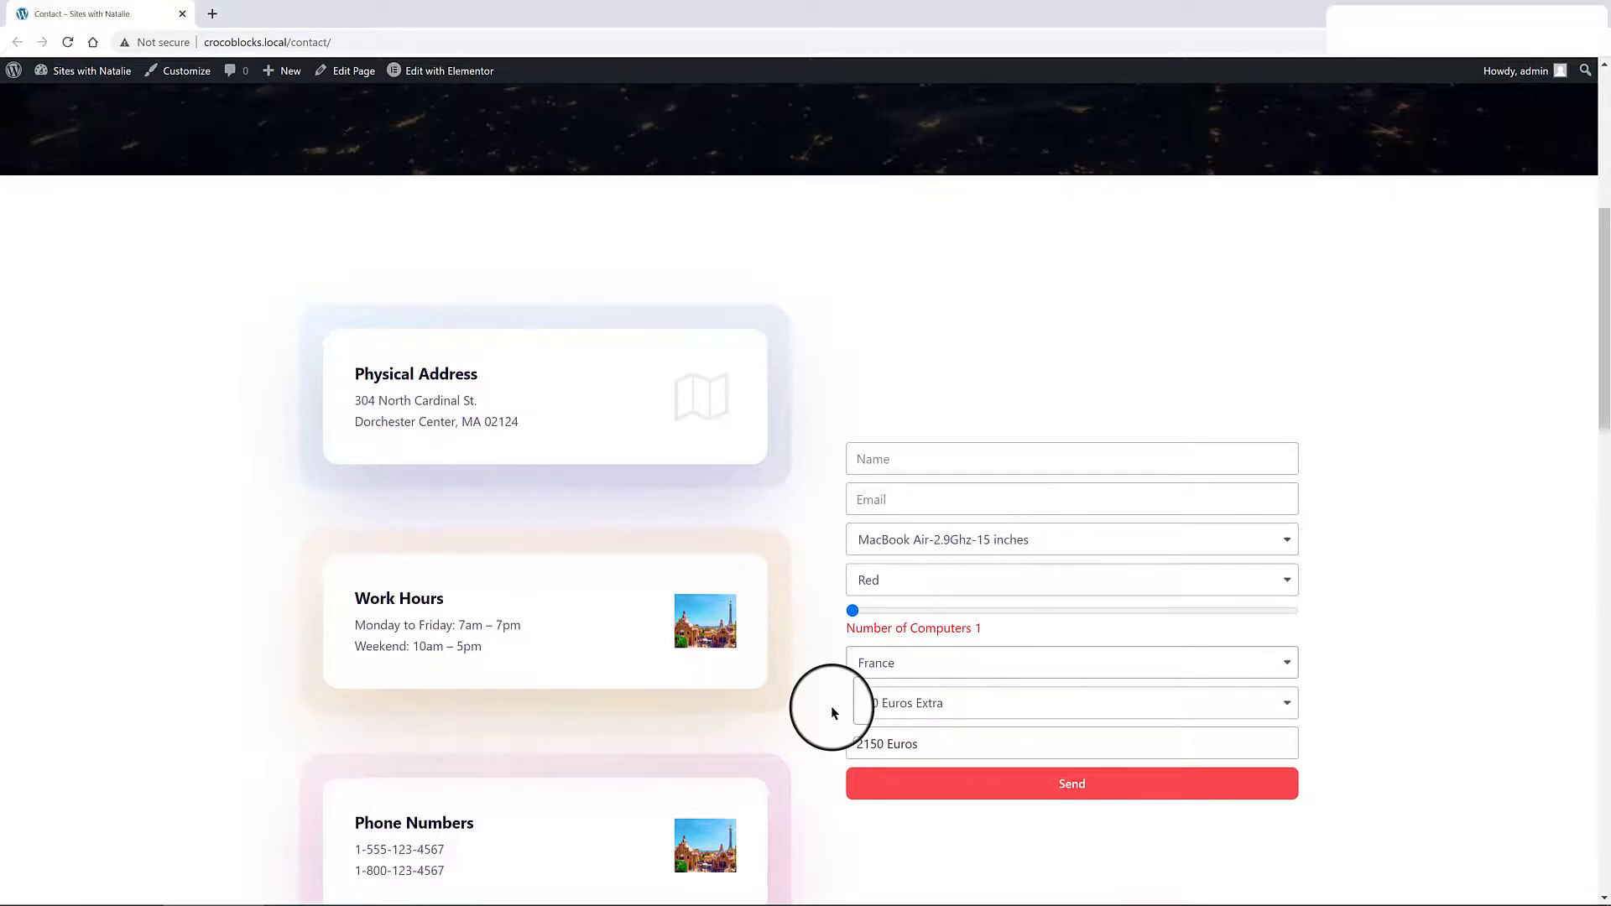
{"action": "left_click", "coordinate": [872, 663]}
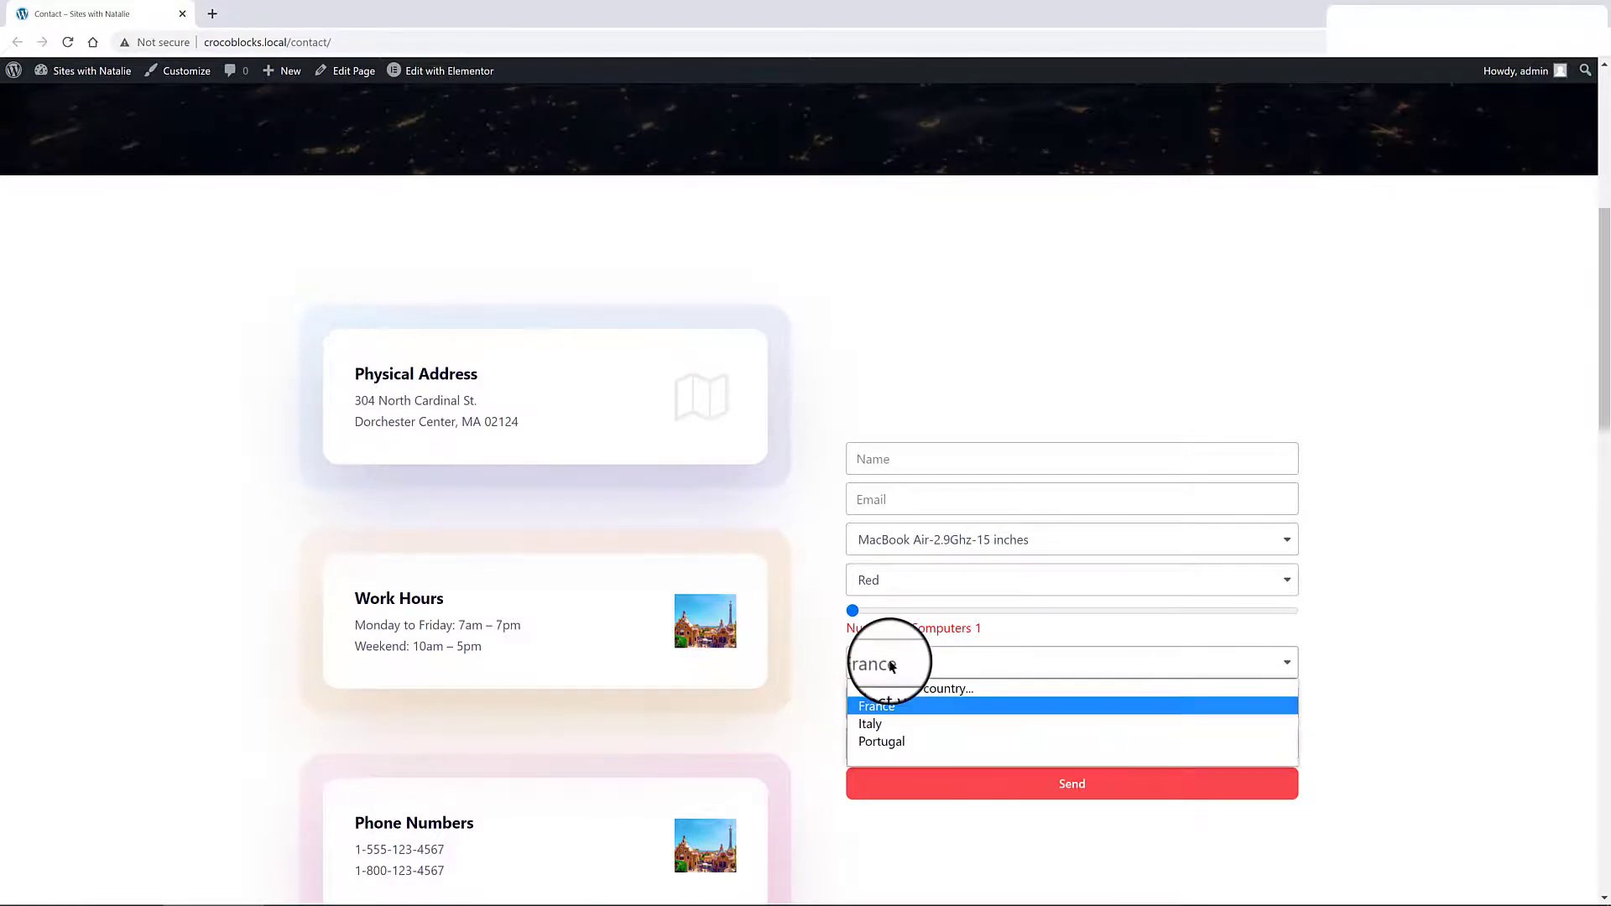
{"action": "left_click", "coordinate": [877, 726]}
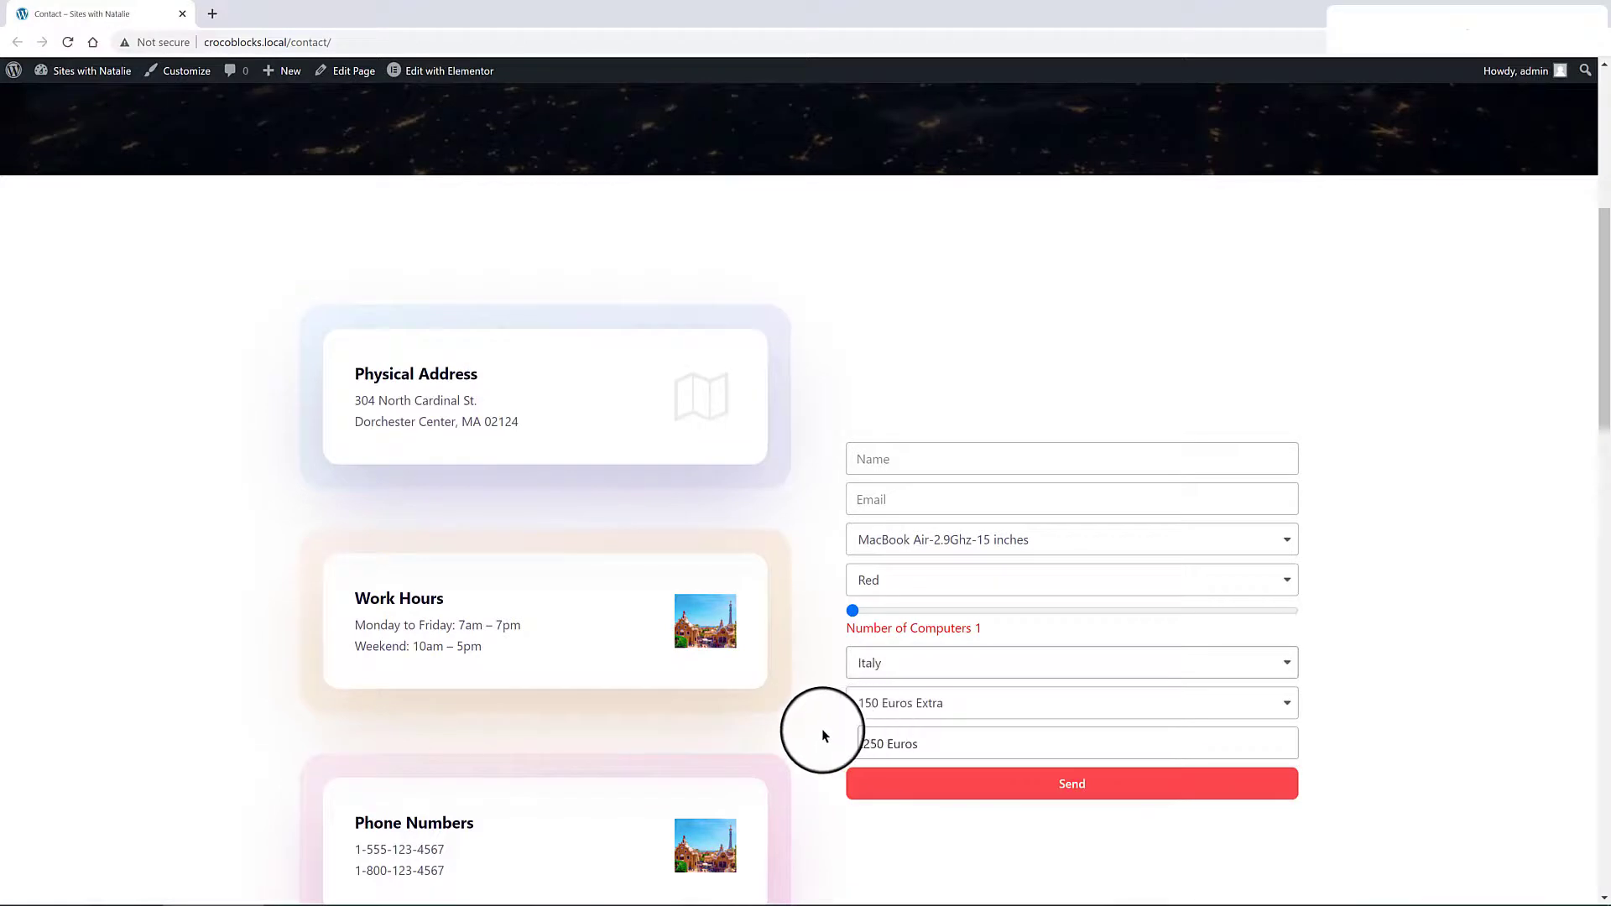
{"action": "left_click", "coordinate": [915, 663]}
{"action": "left_click", "coordinate": [889, 741]}
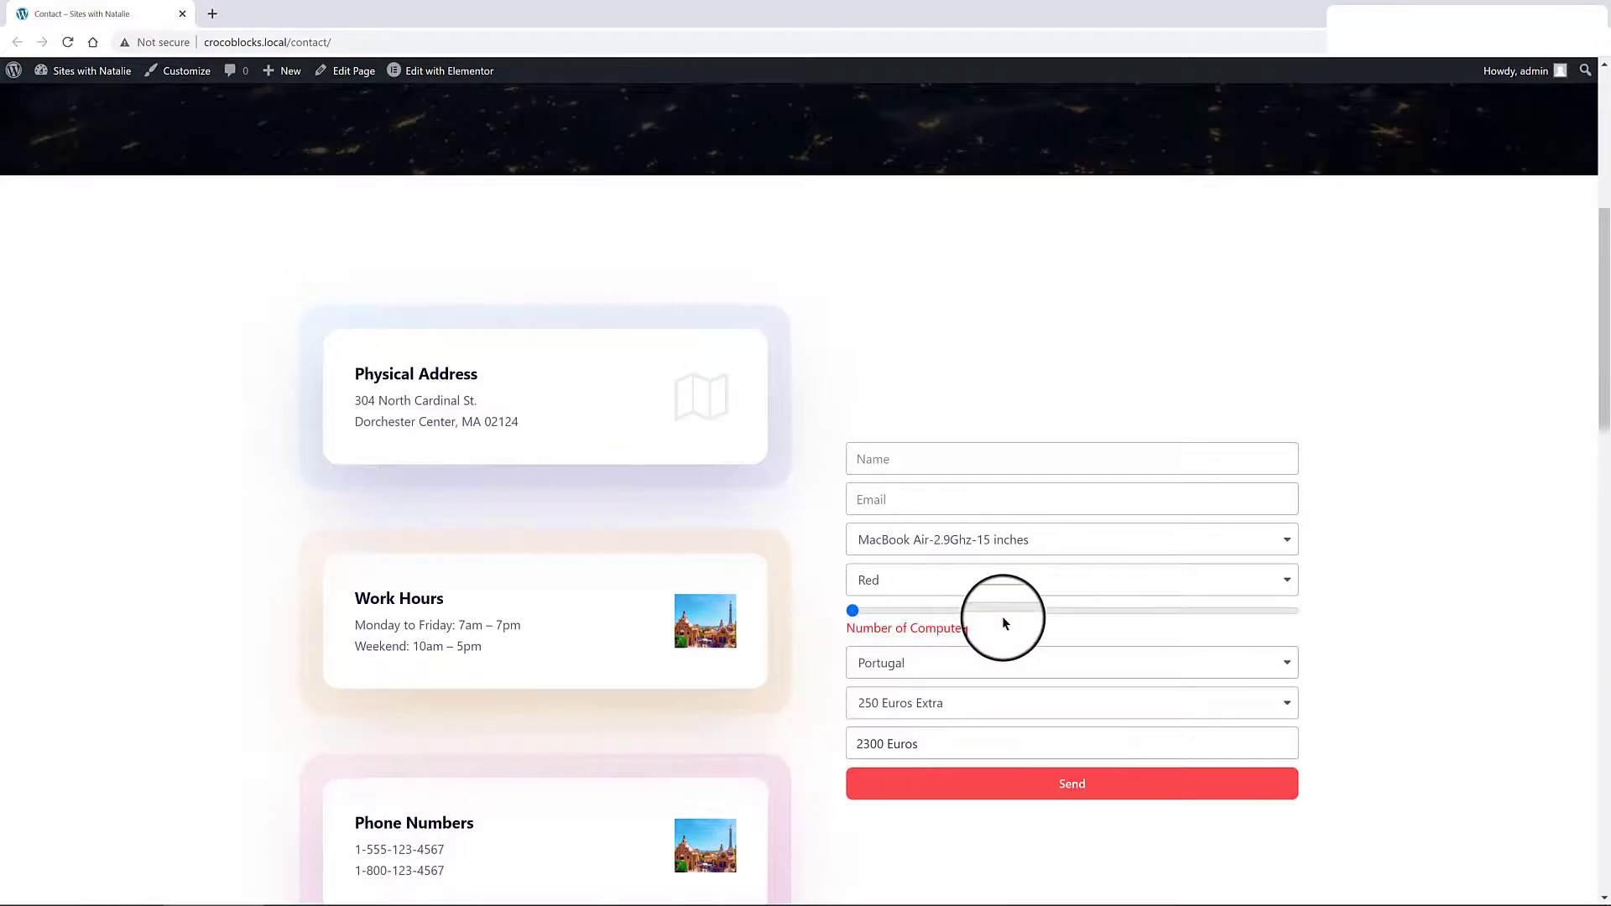
Step: Raise the Number of Computers slider through 3, 4 and 5
{"action": "left_click", "coordinate": [1028, 611]}
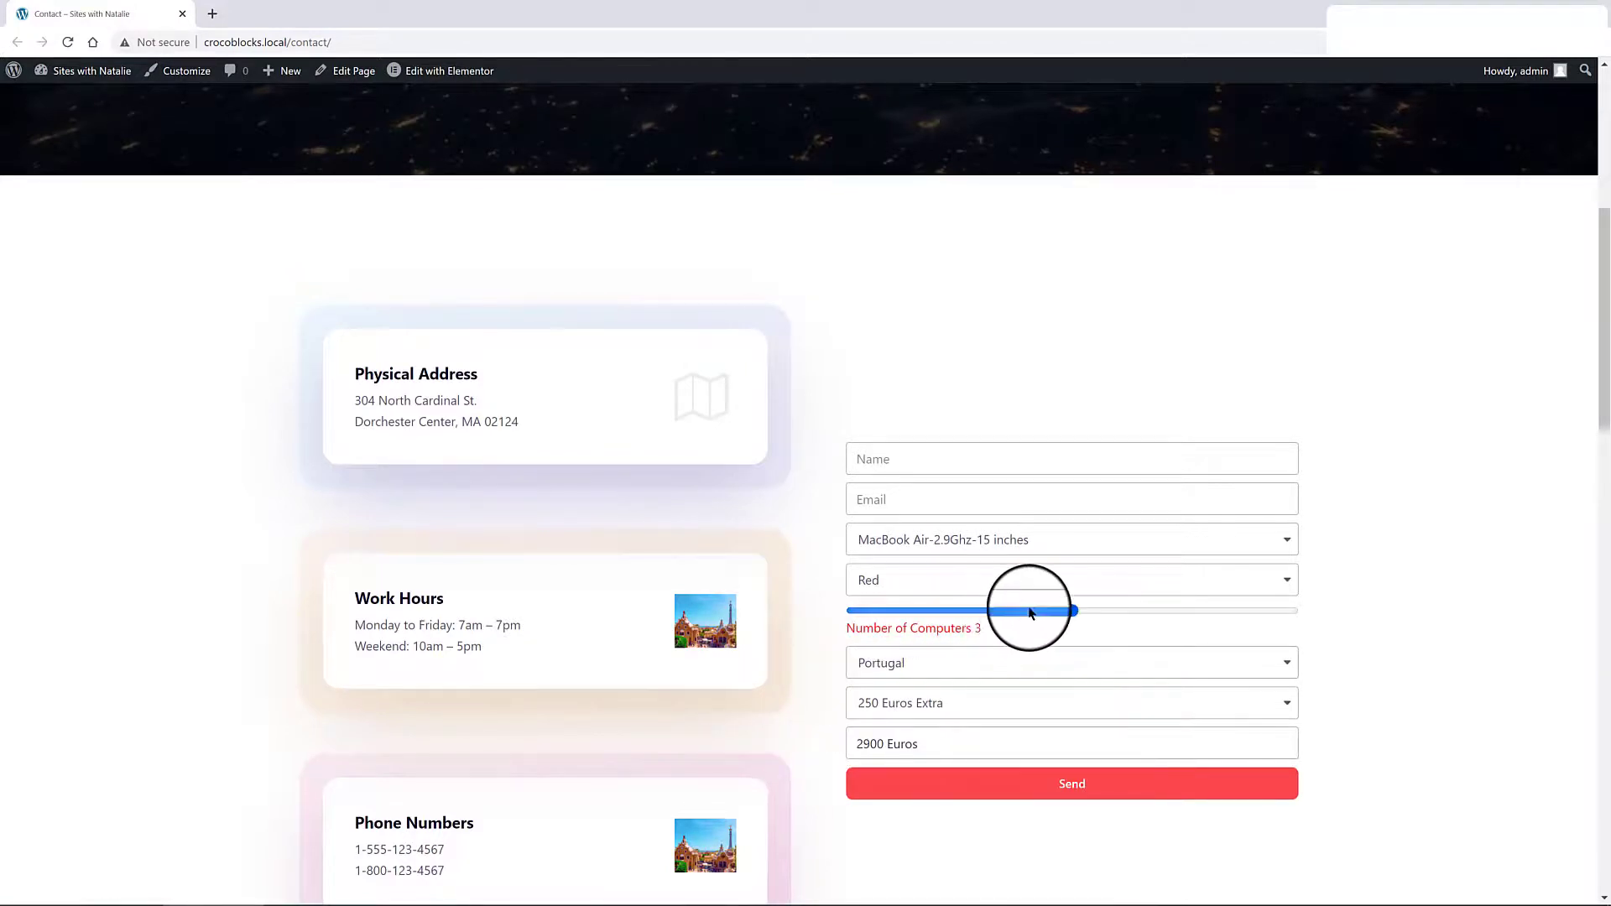
{"action": "left_click", "coordinate": [1154, 612]}
{"action": "left_click", "coordinate": [1242, 611]}
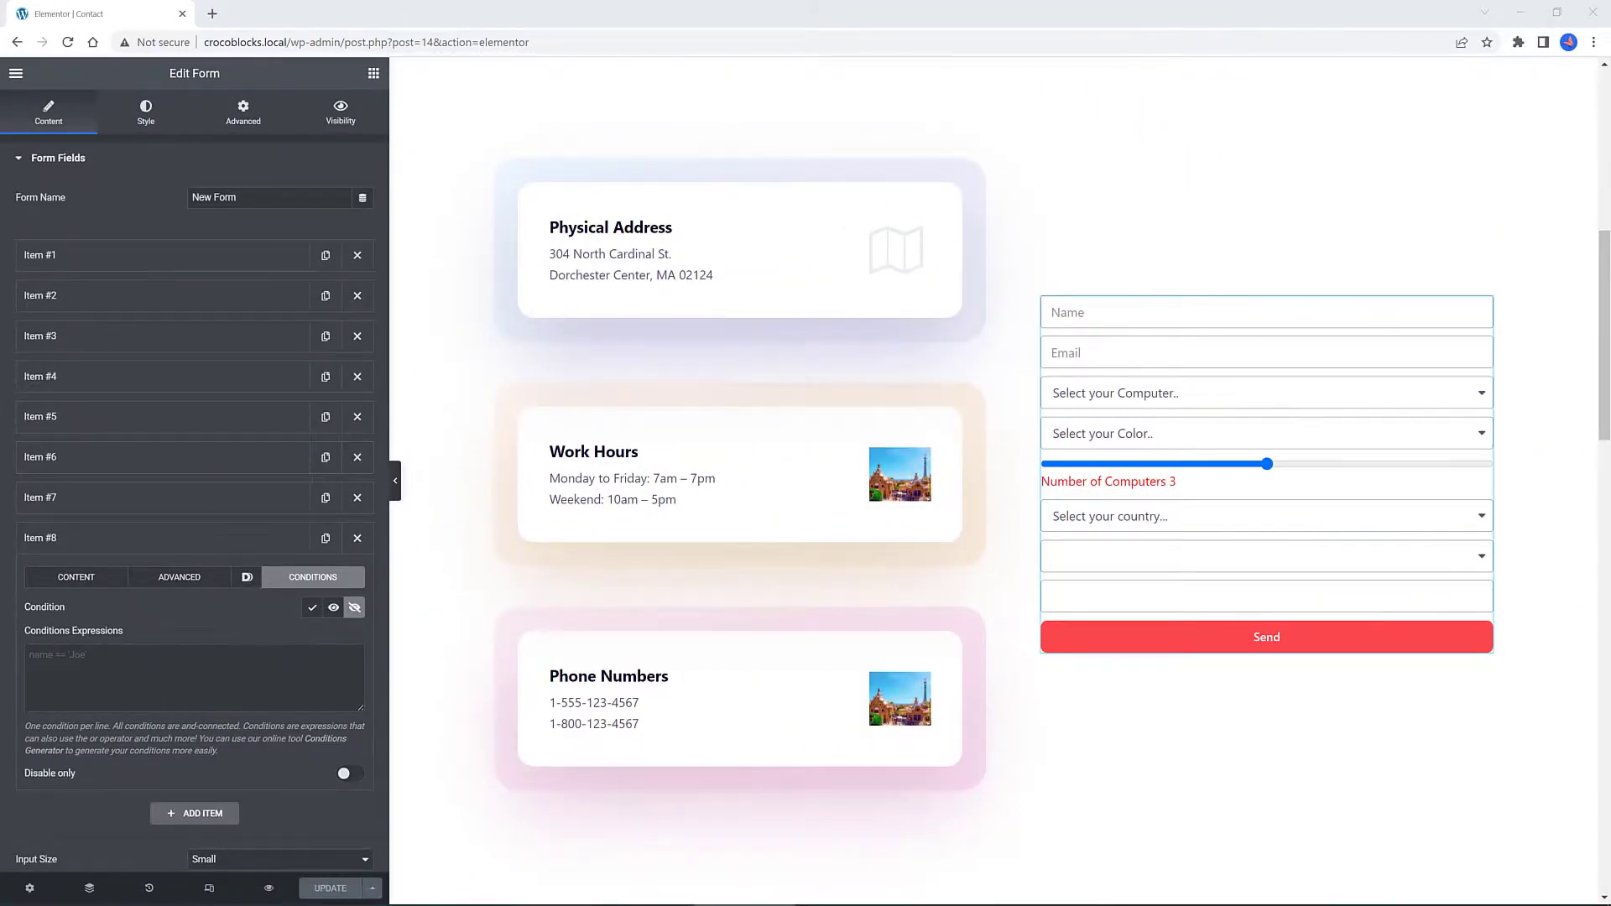
Step: Select the spacer below the Phone Numbers box in the Elementor page
{"action": "left_click", "coordinate": [492, 845]}
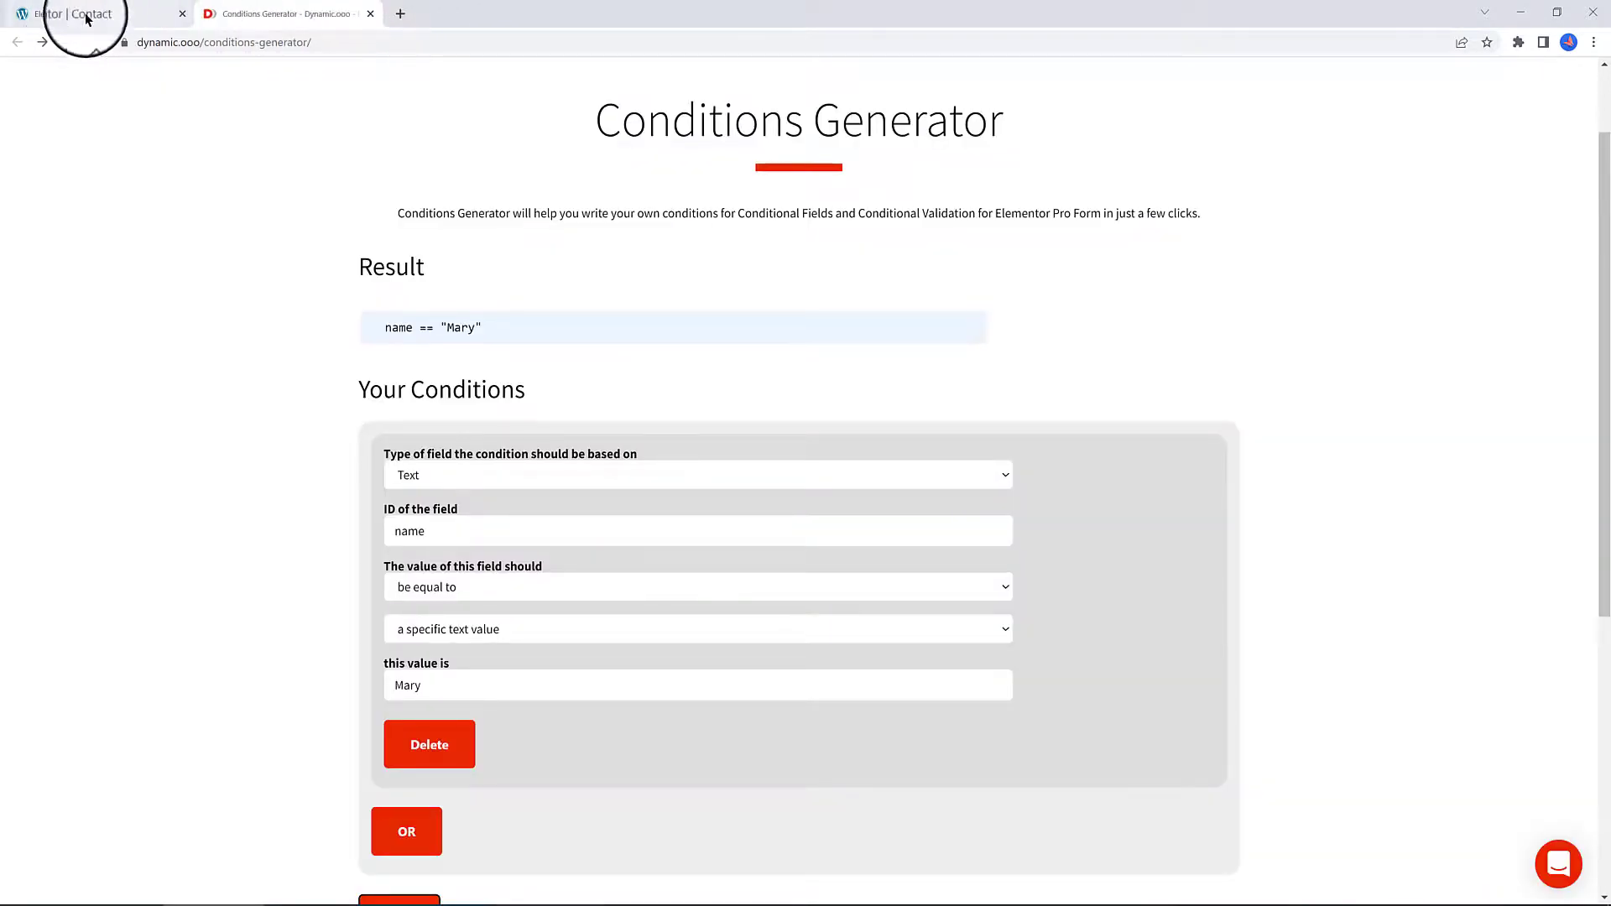
Step: Review the generator's condition settings: Text field type, the name field ID, and comparison options
{"action": "scroll", "coordinate": [503, 329], "scroll_direction": "up", "scroll_amount": 2}
{"action": "scroll", "coordinate": [428, 361], "scroll_direction": "down", "scroll_amount": 3}
{"action": "left_click", "coordinate": [430, 366]}
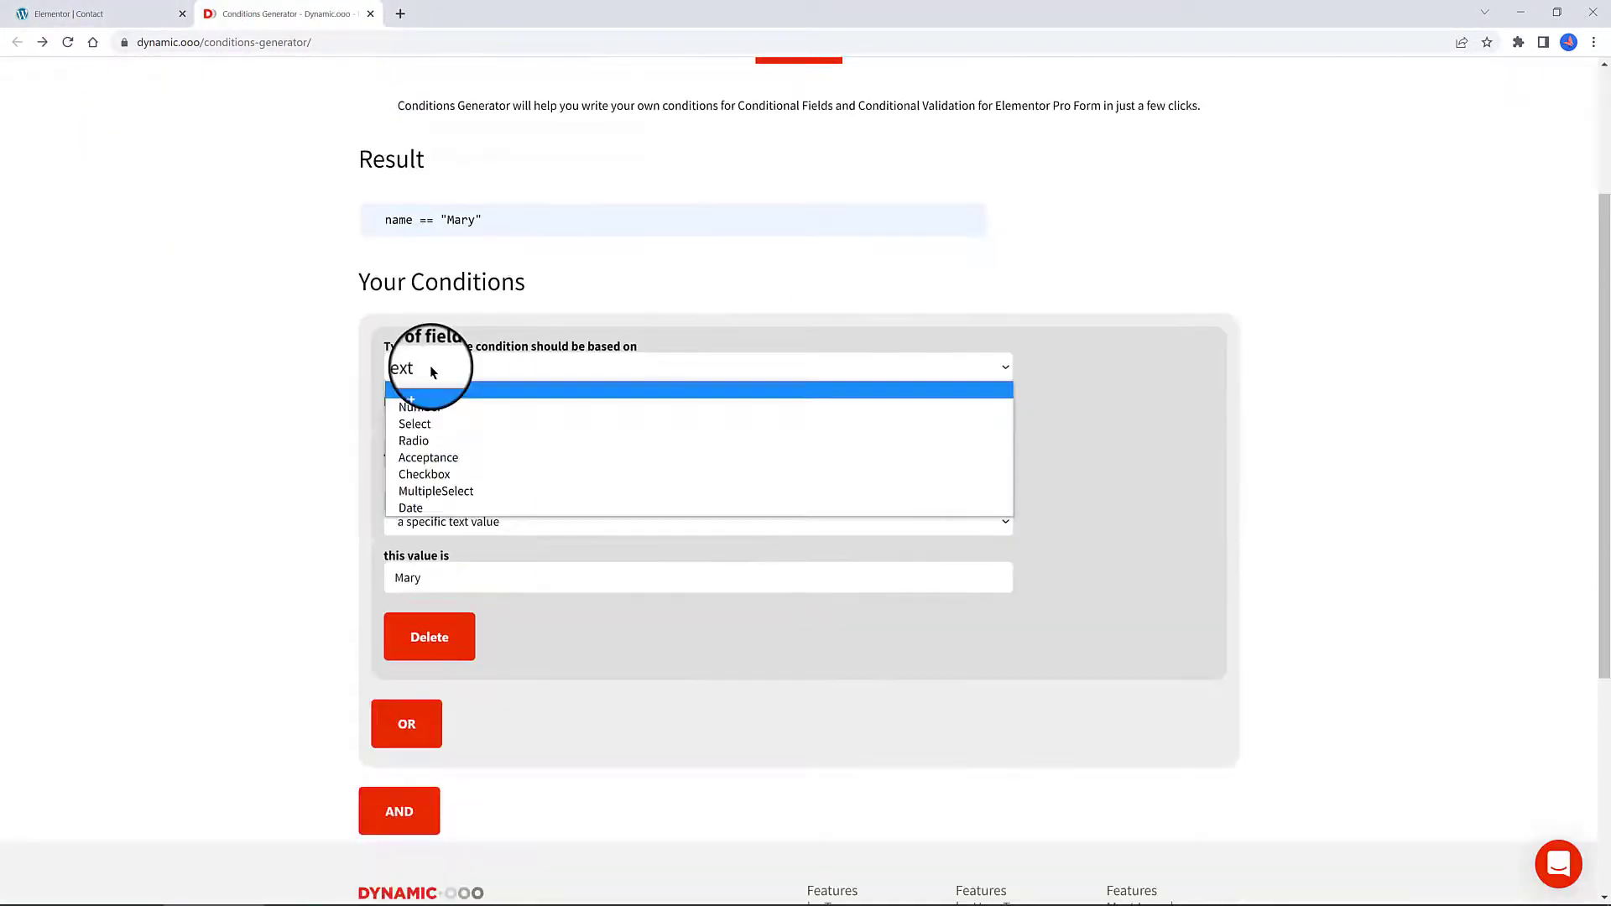
{"action": "left_click", "coordinate": [348, 475]}
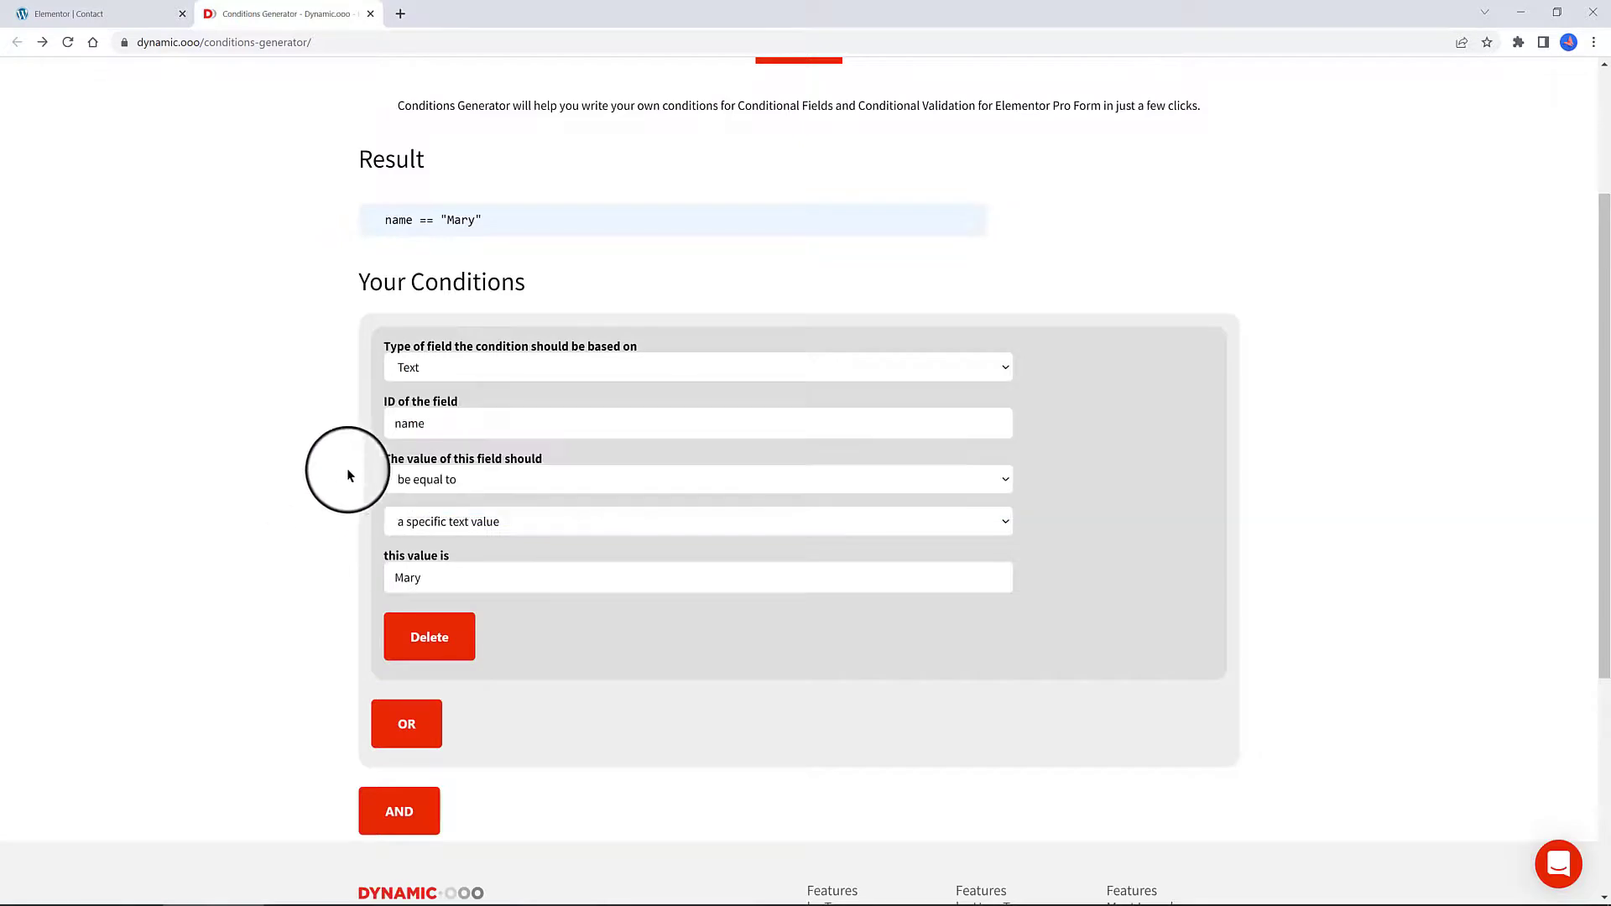
{"action": "left_click", "coordinate": [432, 421]}
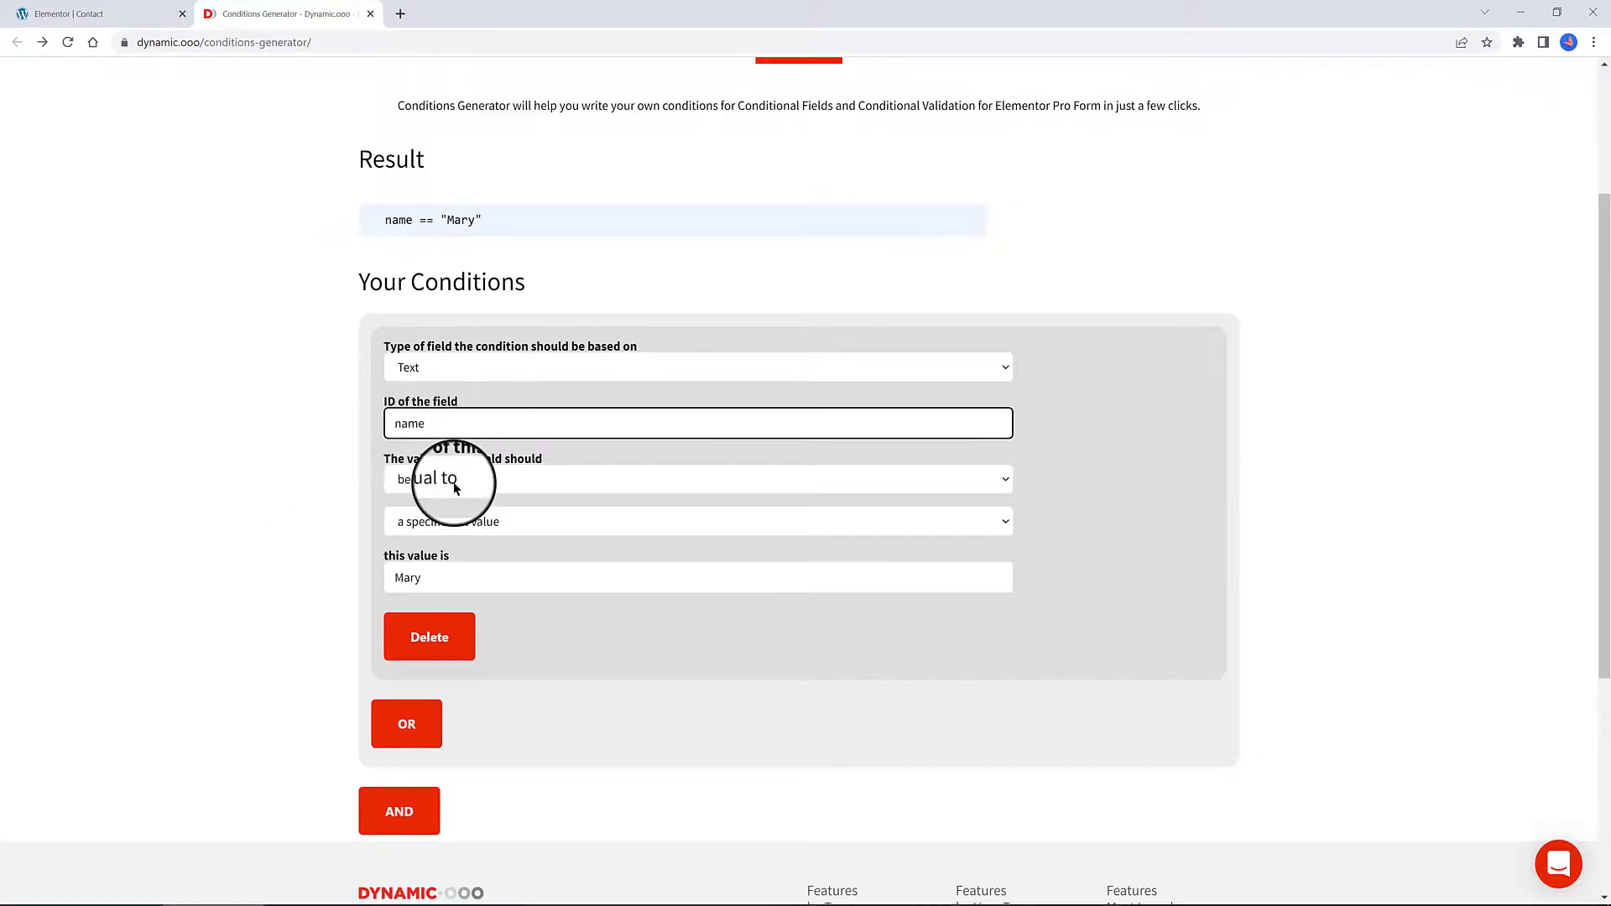
{"action": "left_click", "coordinate": [474, 480]}
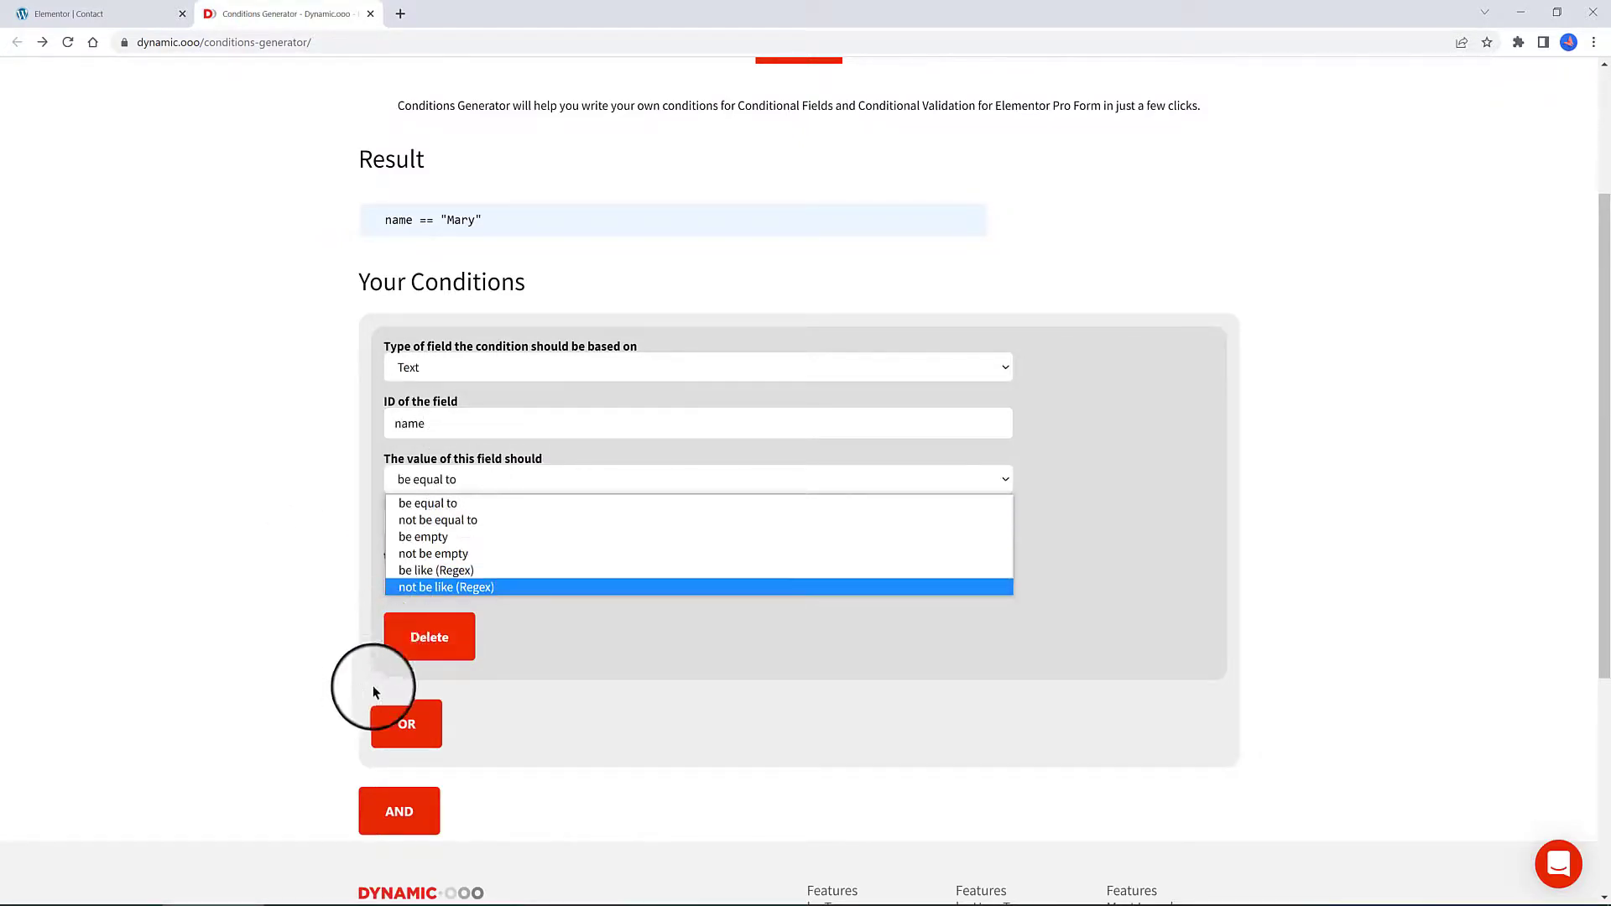
Step: Recheck Text type, name field ID and 'be equal to', then select the Elementor contact form widget
{"action": "scroll", "coordinate": [162, 390], "scroll_direction": "up", "scroll_amount": 1}
{"action": "scroll", "coordinate": [510, 335], "scroll_direction": "up", "scroll_amount": 1}
{"action": "scroll", "coordinate": [504, 331], "scroll_direction": "down", "scroll_amount": 2}
{"action": "left_click", "coordinate": [430, 367]}
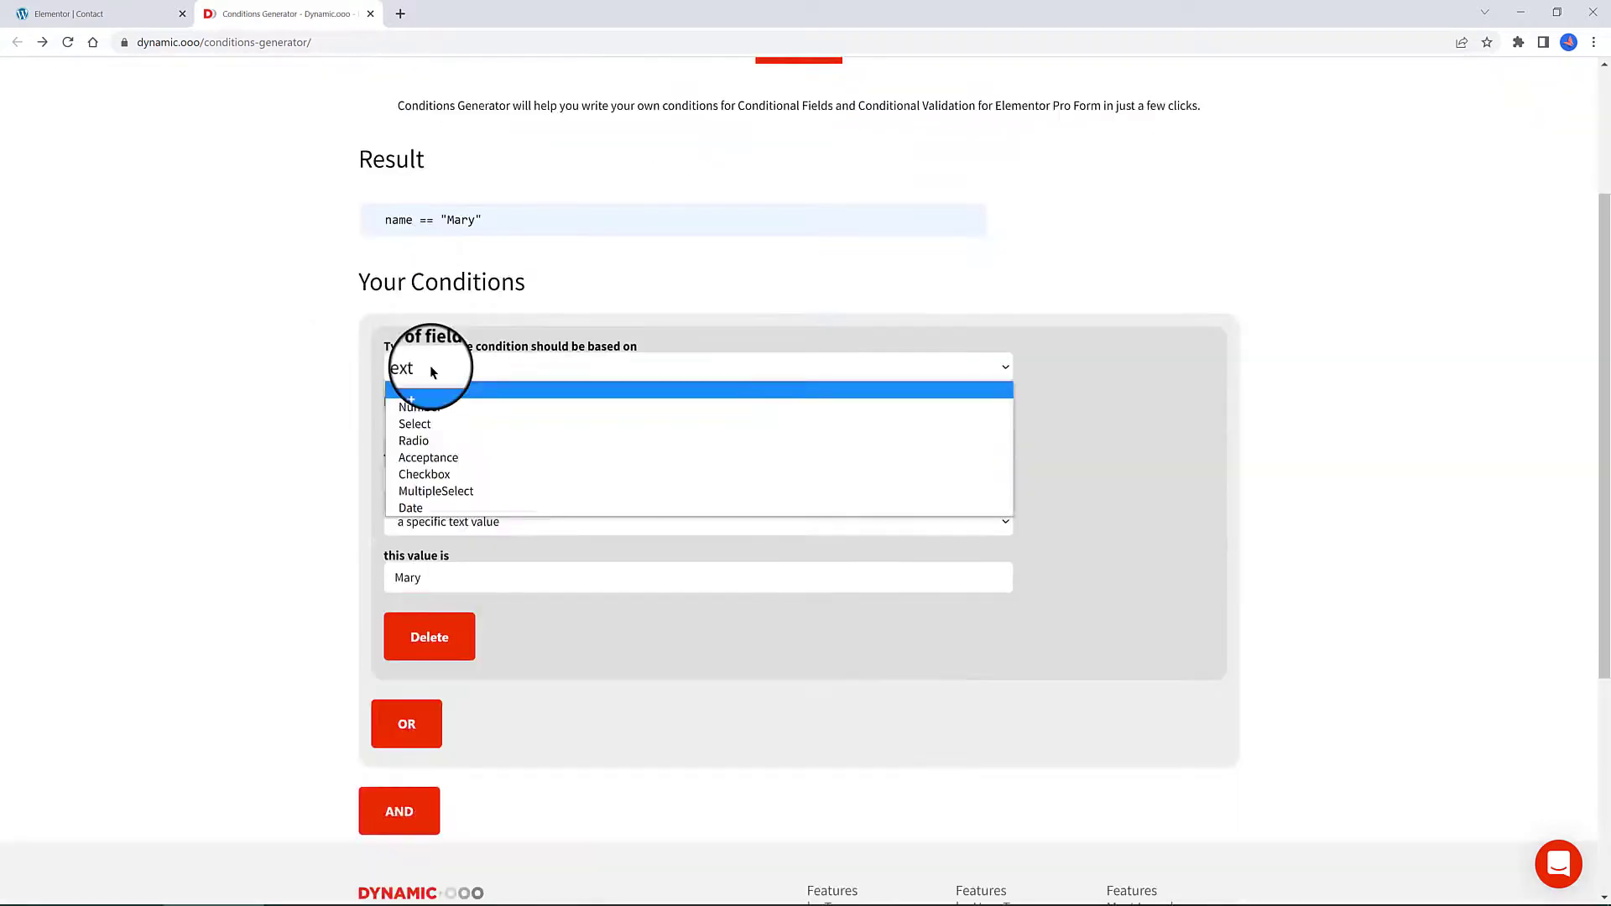
{"action": "left_click", "coordinate": [295, 507]}
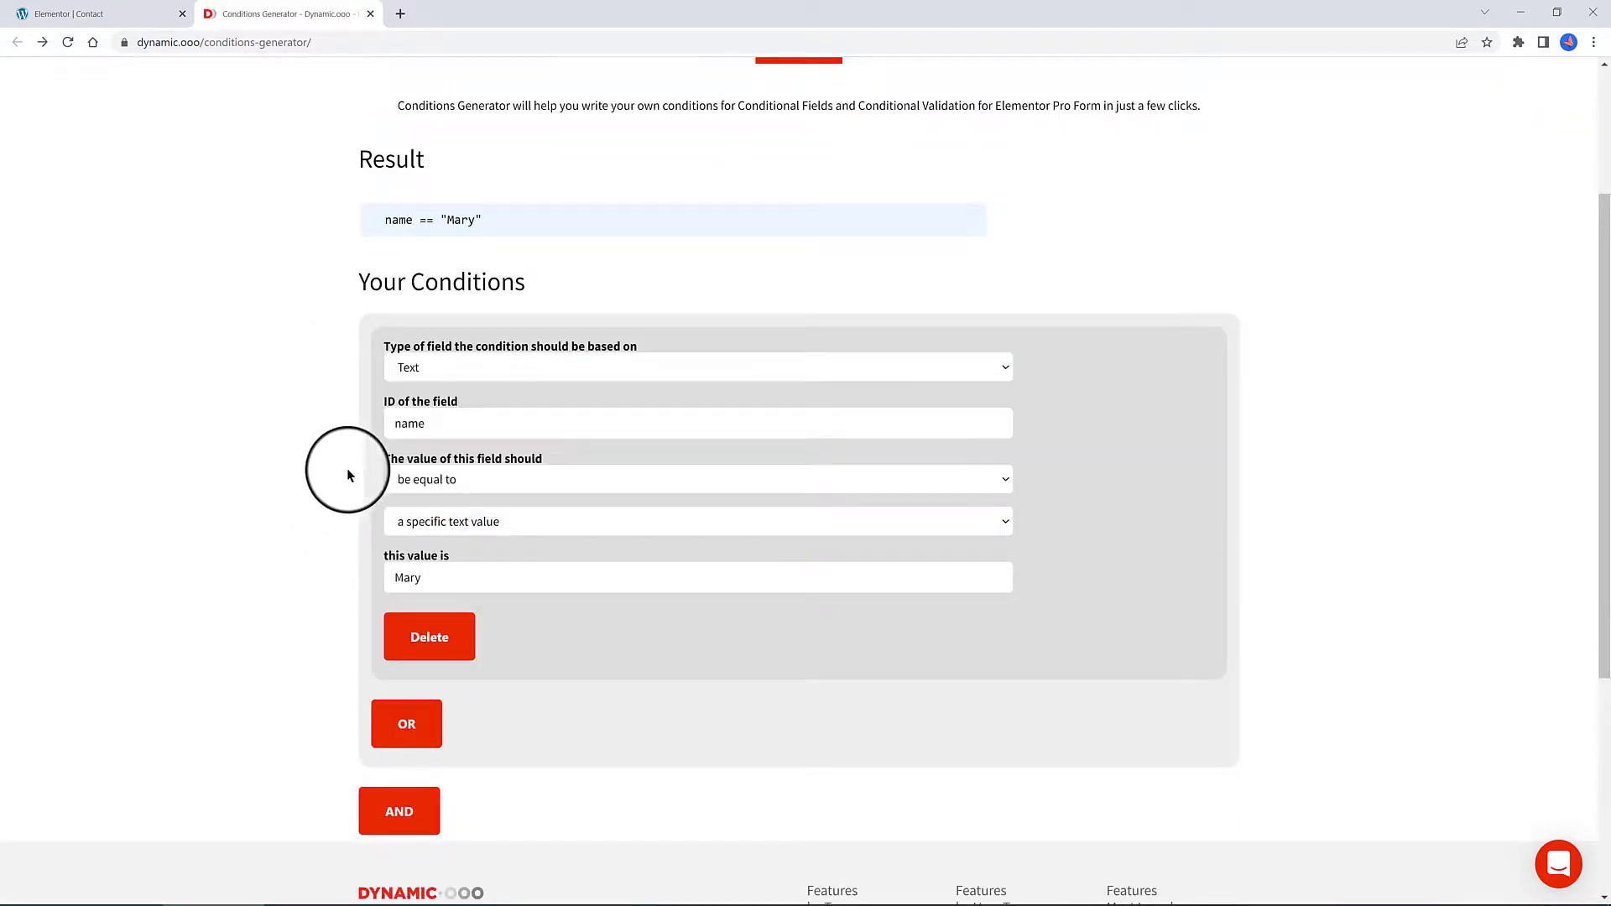
{"action": "left_click", "coordinate": [443, 422]}
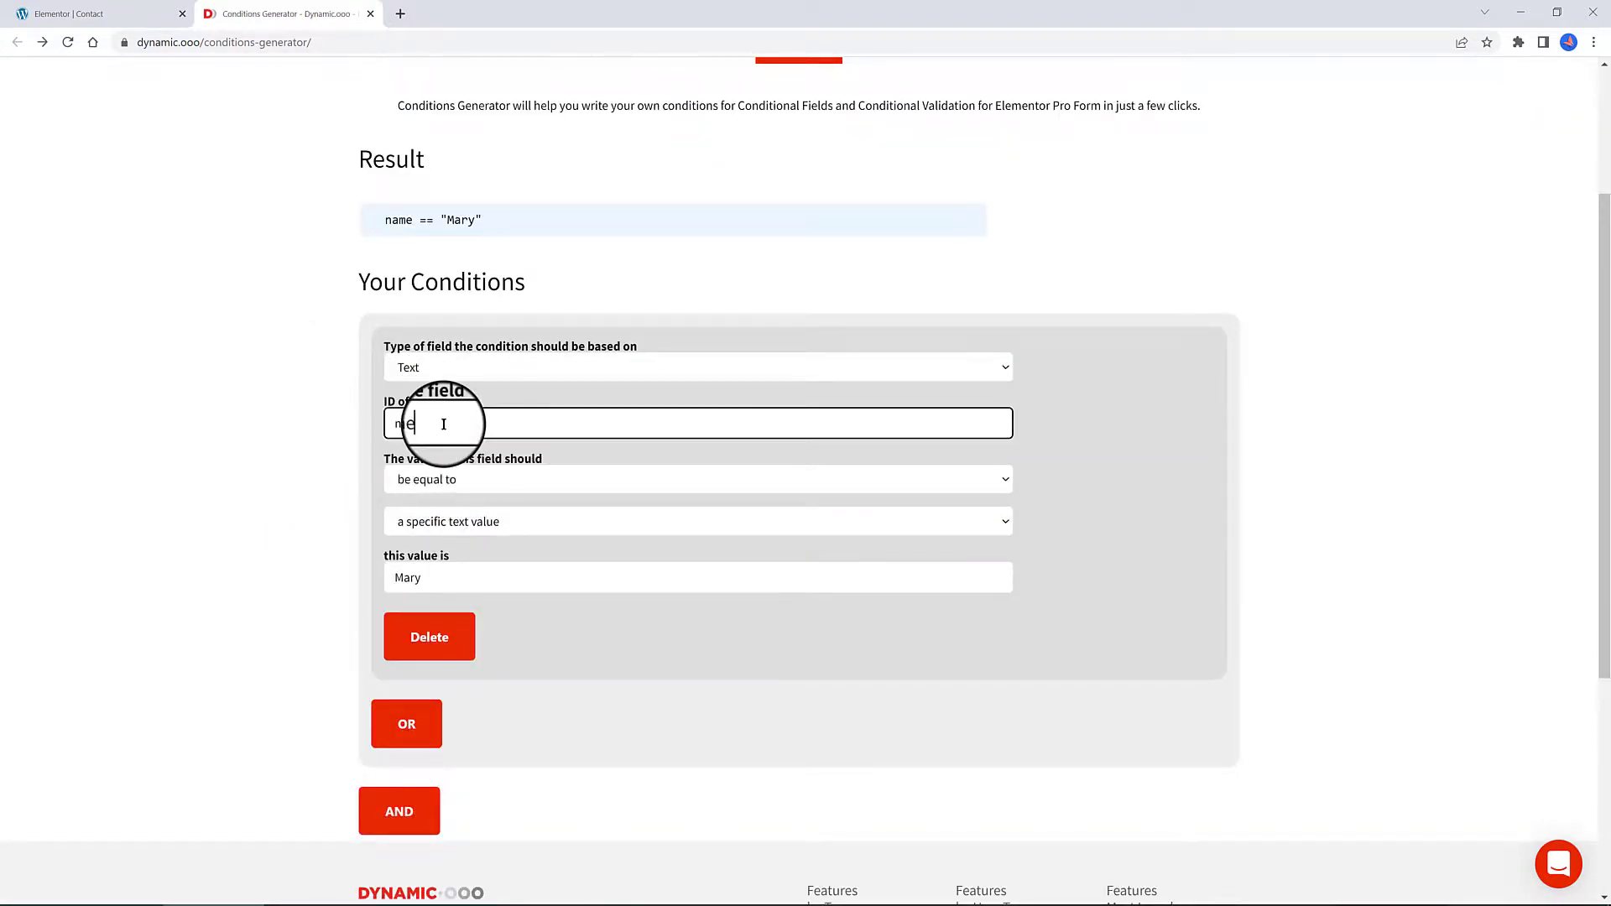
{"action": "left_click", "coordinate": [471, 476]}
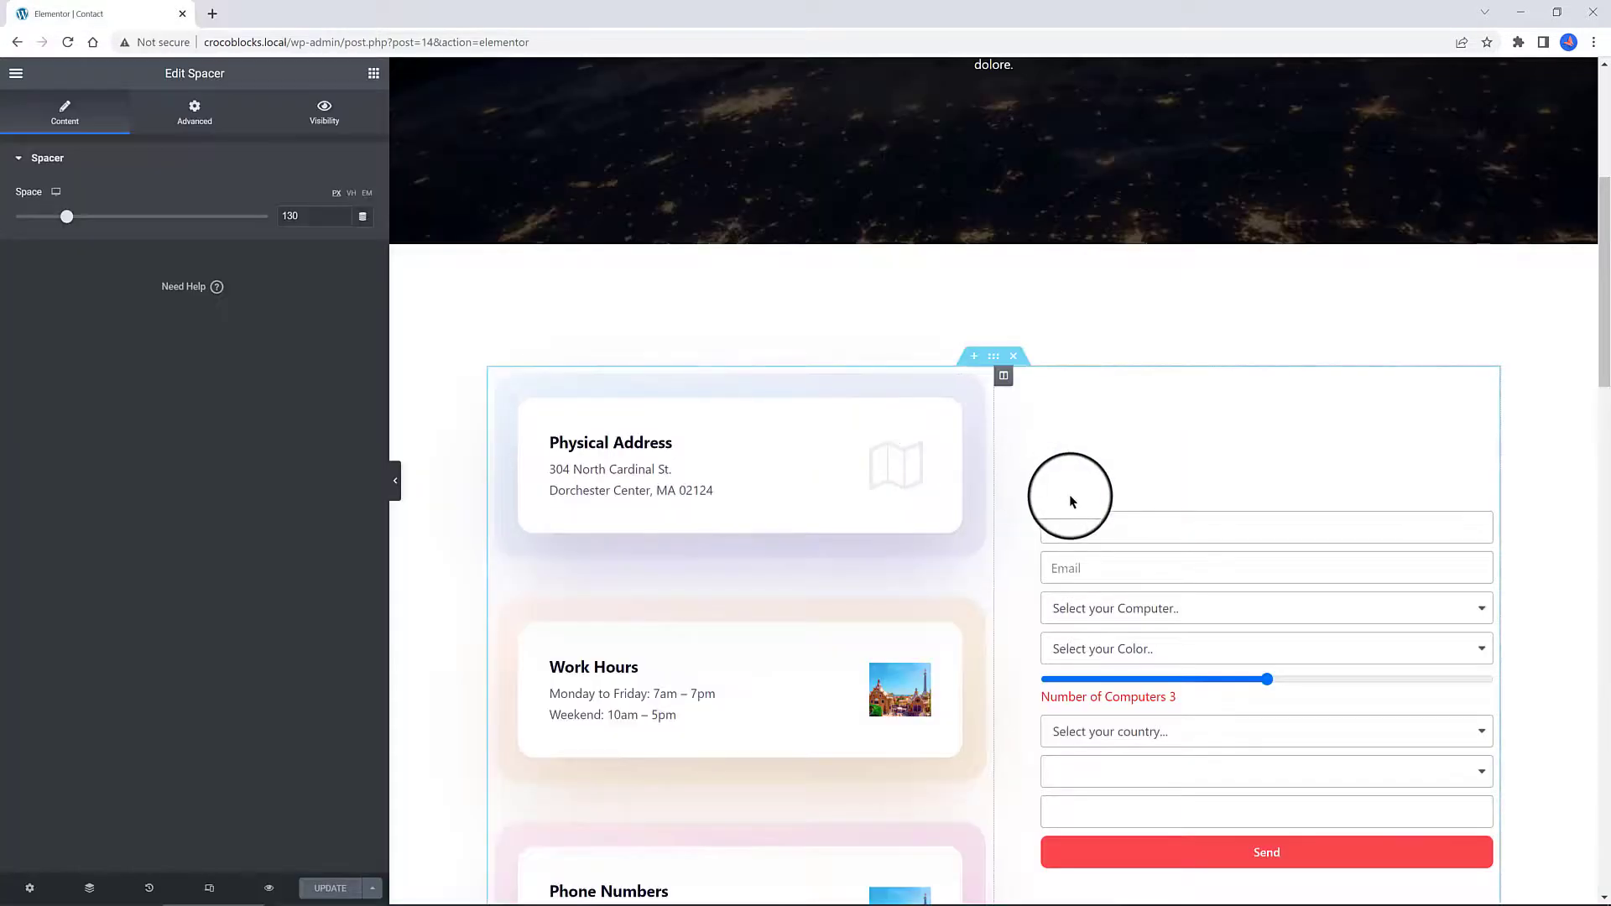
{"action": "left_click", "coordinate": [1071, 501]}
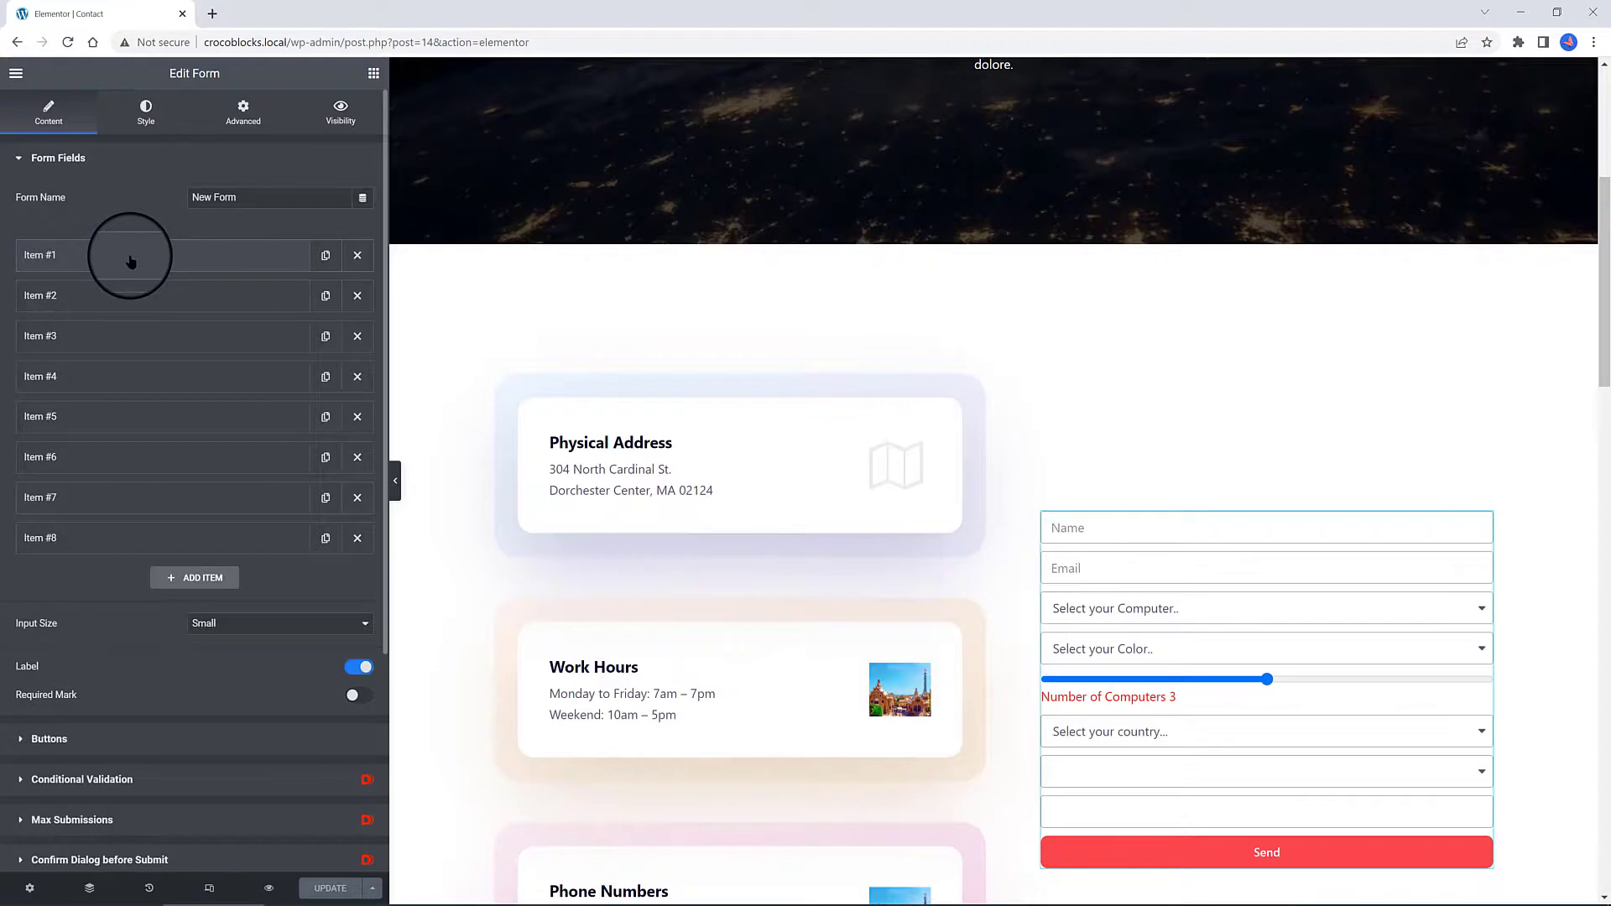
Step: Make Item #8 hide when the condition expression name == '' is true
{"action": "left_click", "coordinate": [57, 542]}
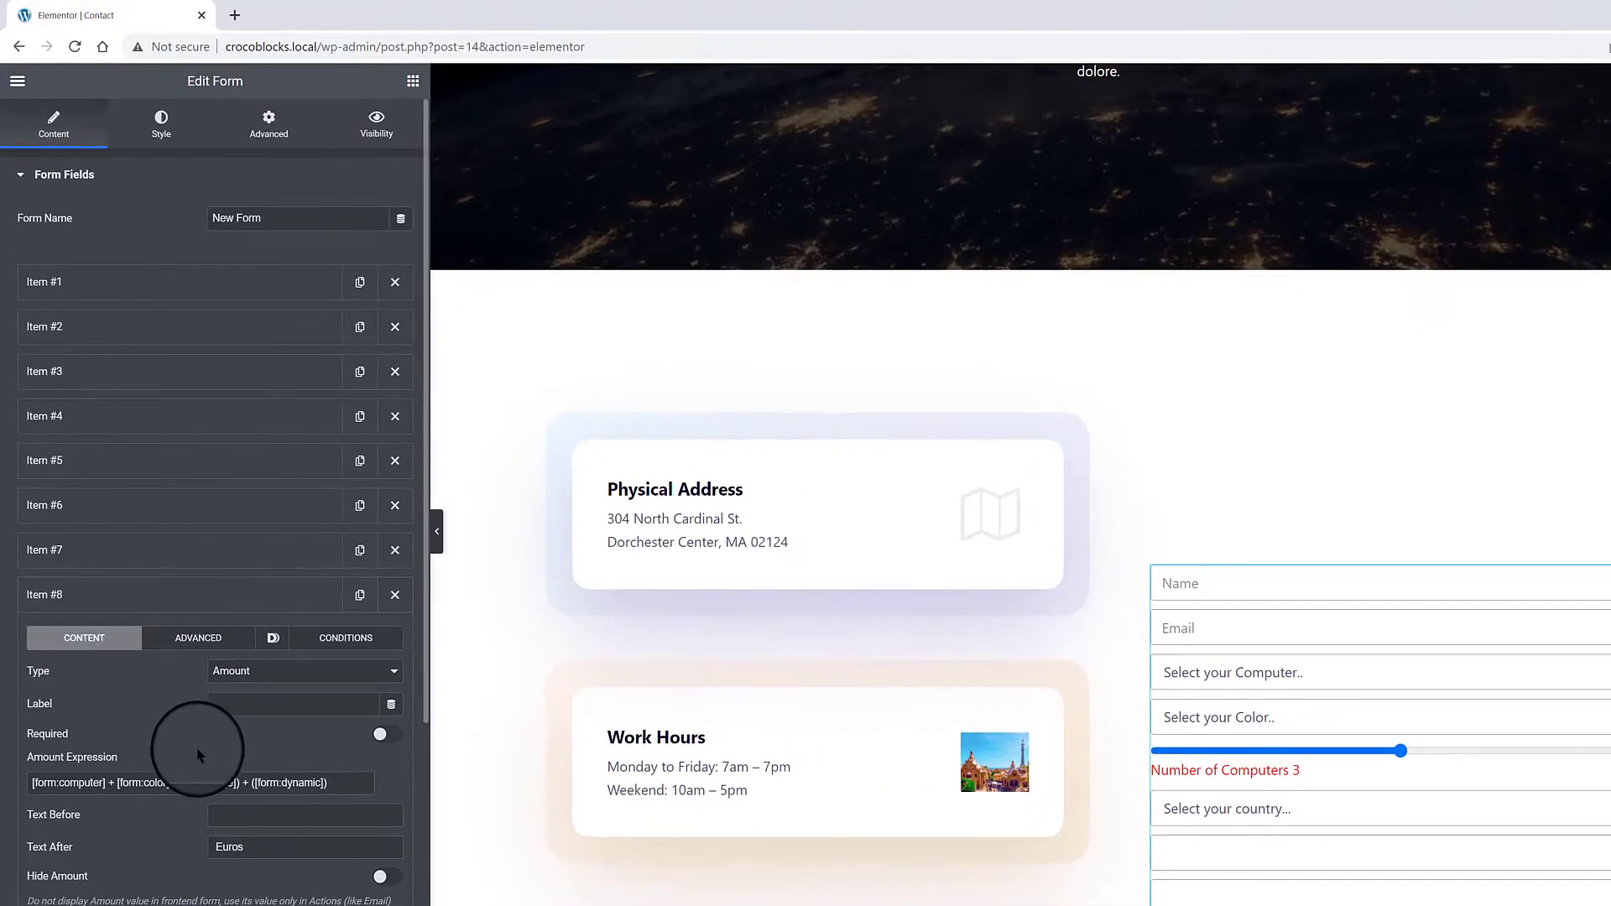
{"action": "left_click", "coordinate": [344, 637]}
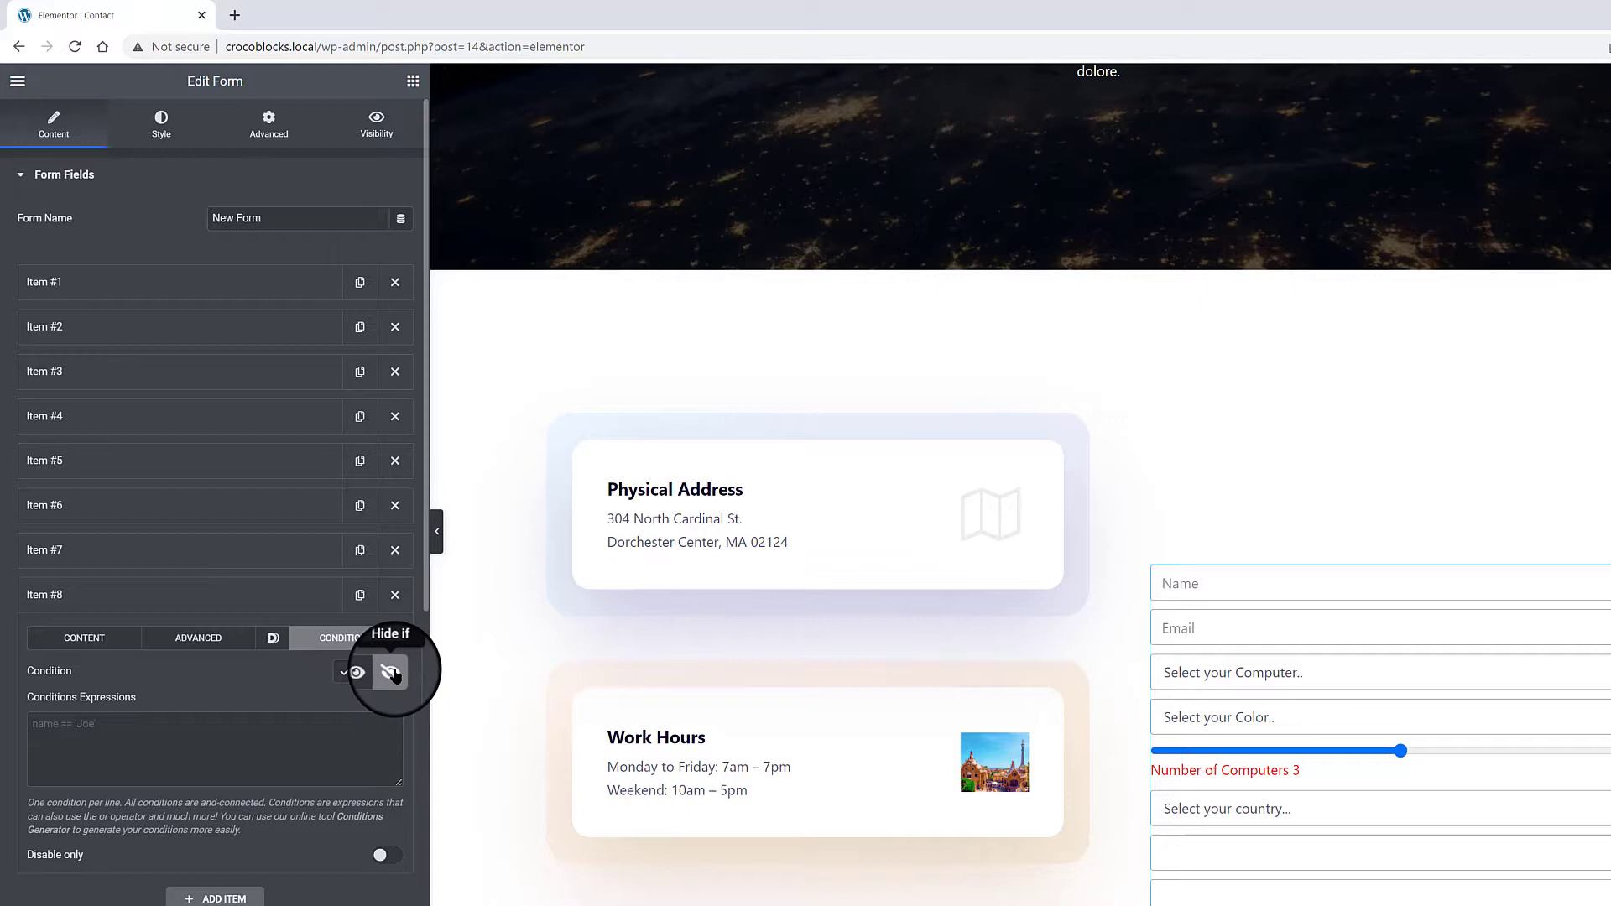
{"action": "left_click", "coordinate": [86, 719]}
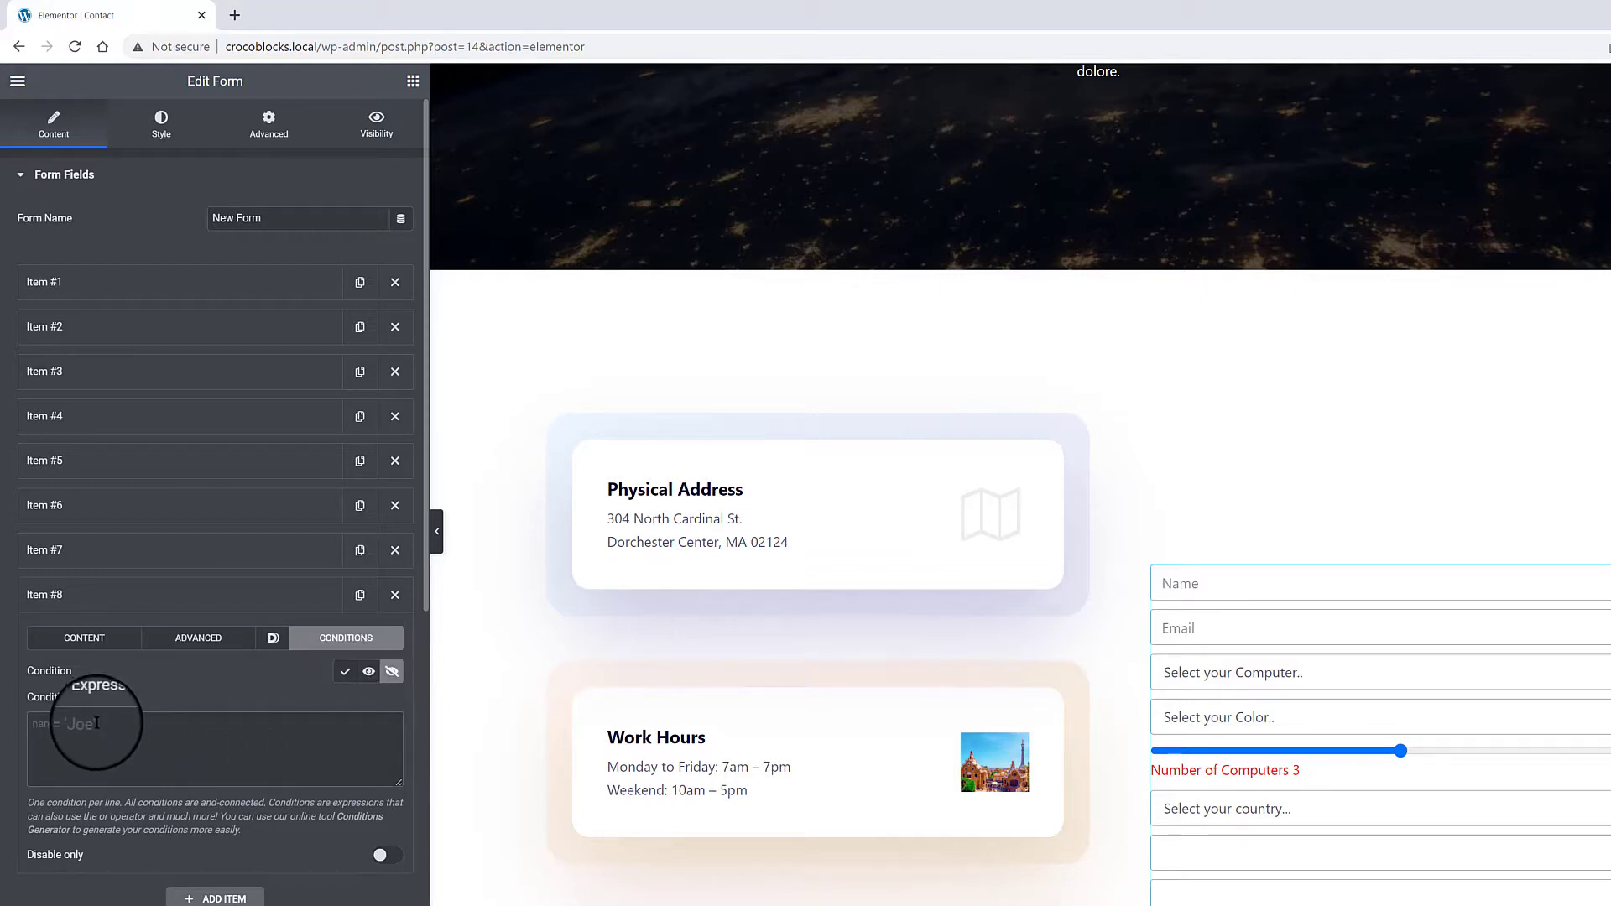
{"action": "type", "text": "name == '"}
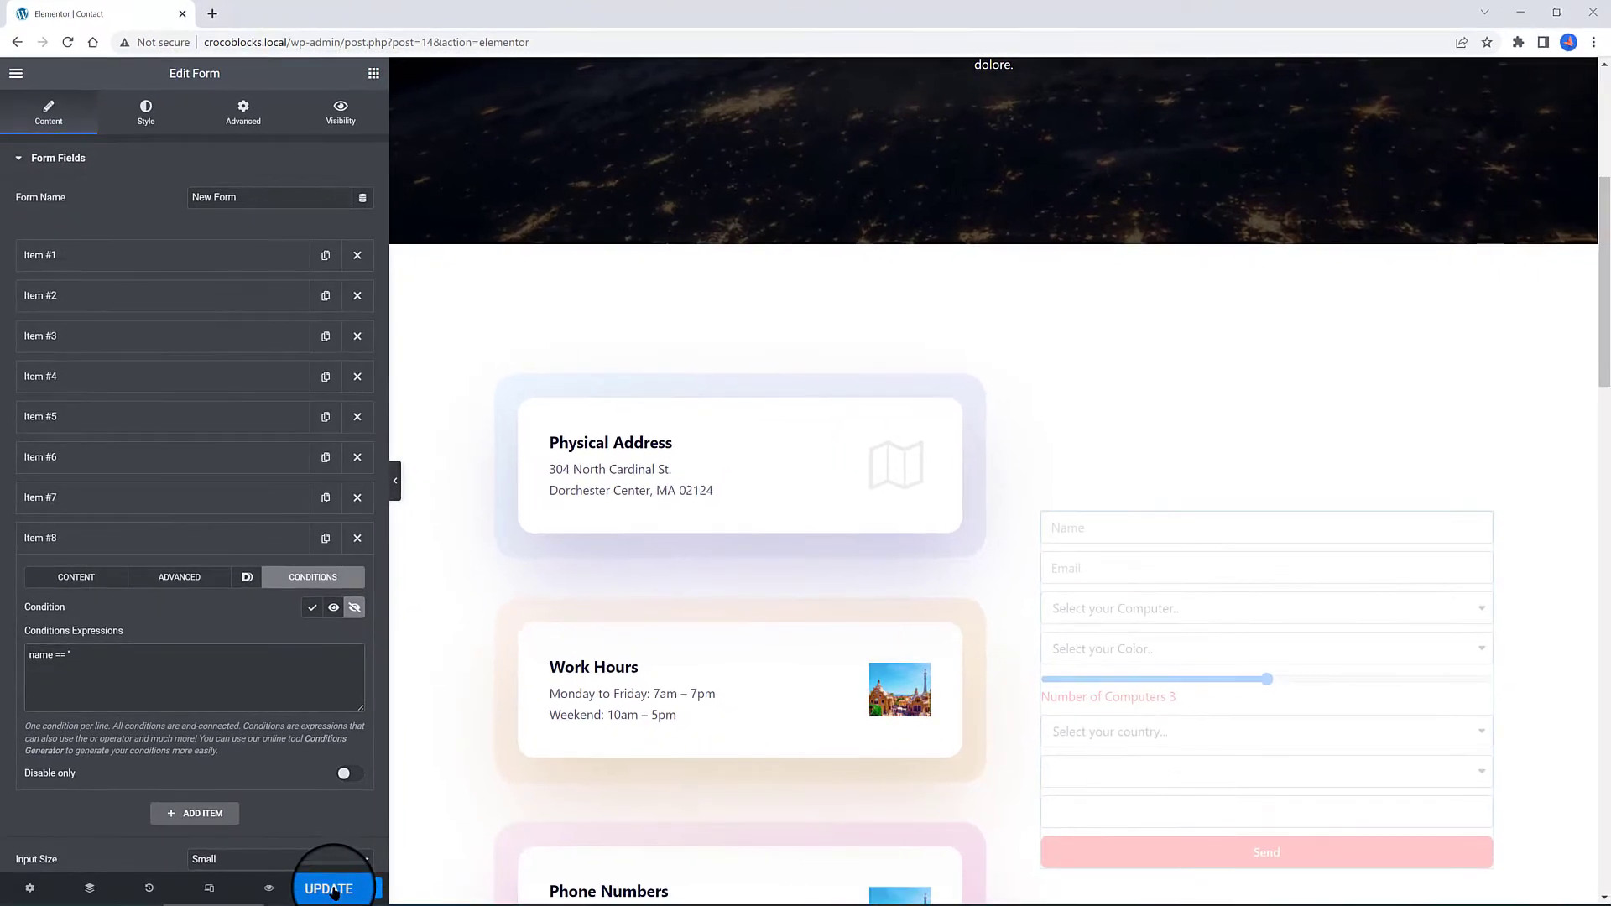
{"action": "scroll", "coordinate": [431, 723], "scroll_direction": "down", "scroll_amount": 3}
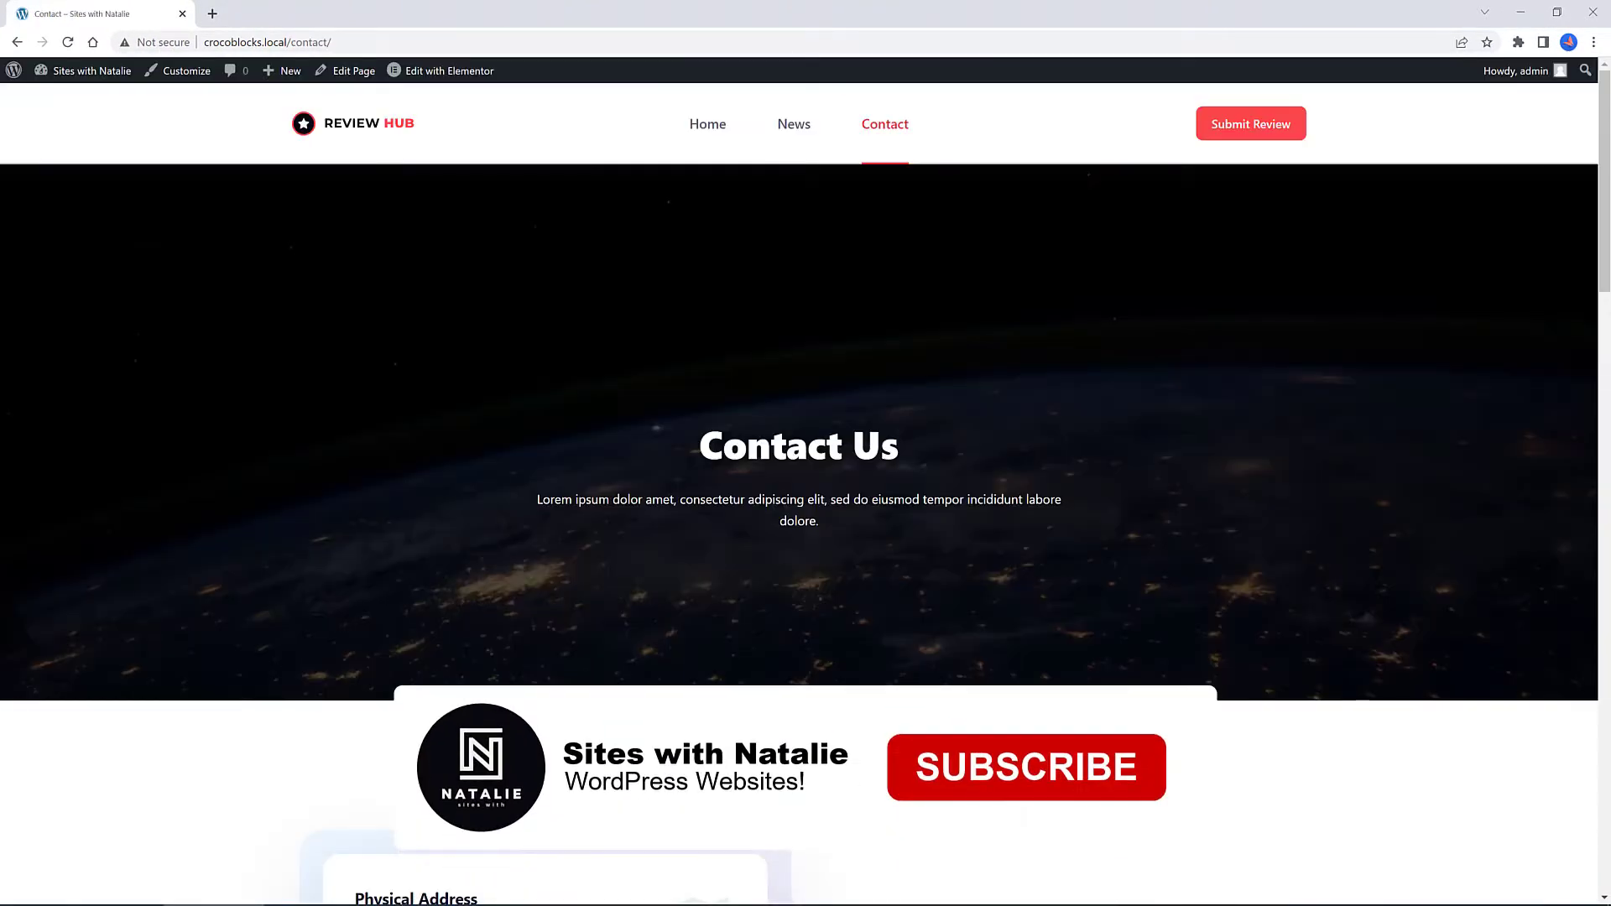
Step: Pick MacBook Air-2.9Ghz-15 inches and Red on the live form, then reload the page to reset it
{"action": "scroll", "coordinate": [584, 371], "scroll_direction": "down", "scroll_amount": 4}
{"action": "scroll", "coordinate": [586, 373], "scroll_direction": "down", "scroll_amount": 4}
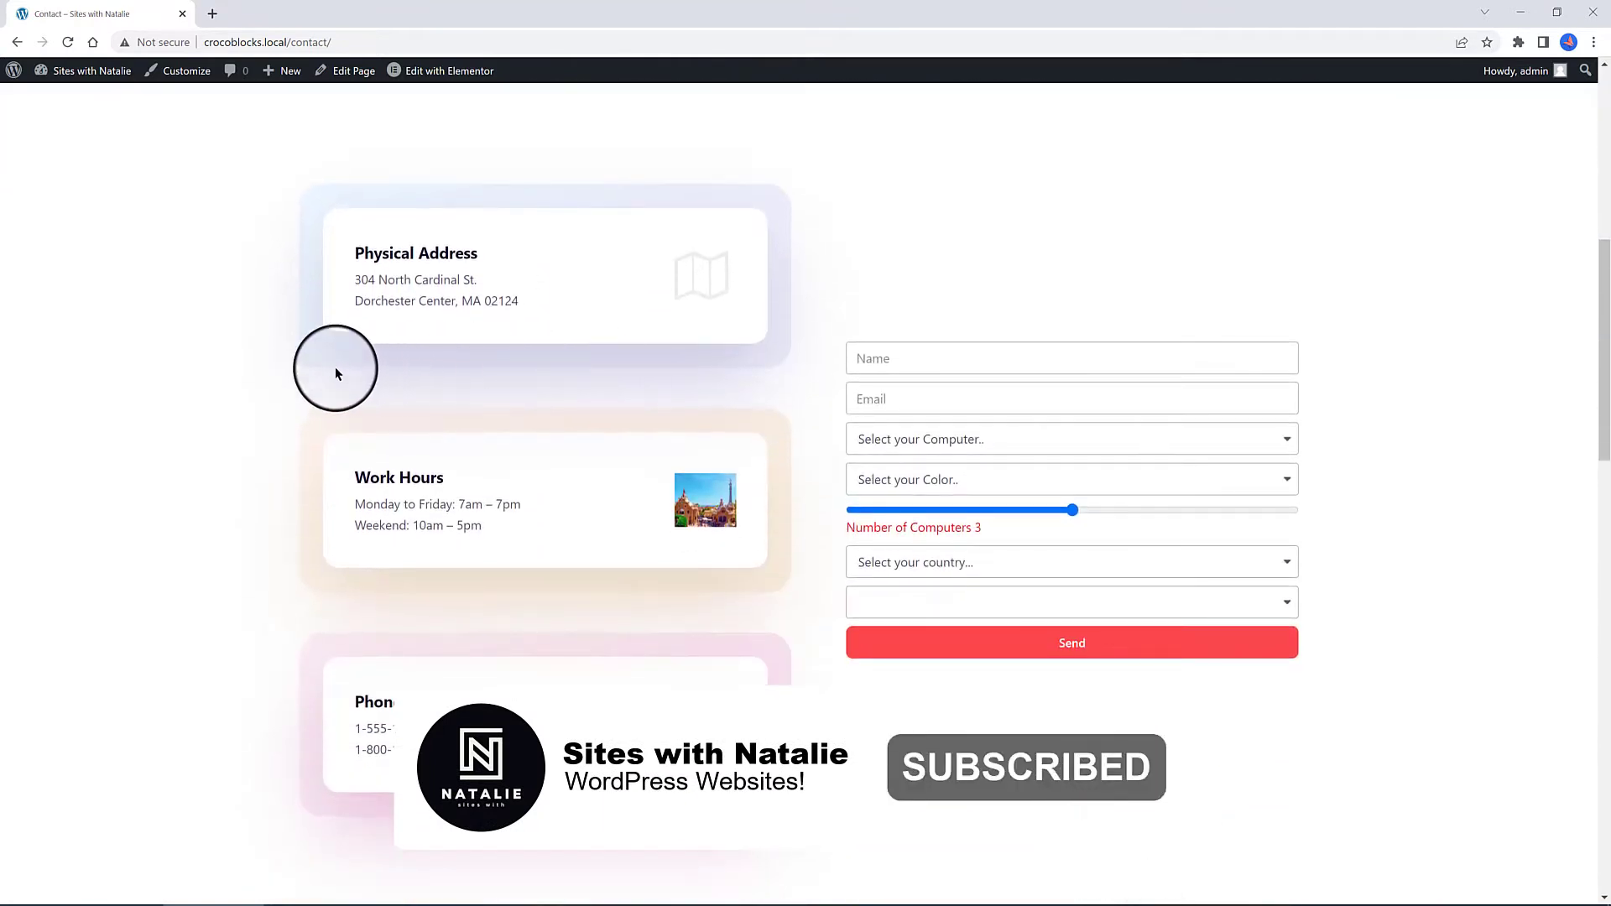
{"action": "left_click", "coordinate": [855, 510]}
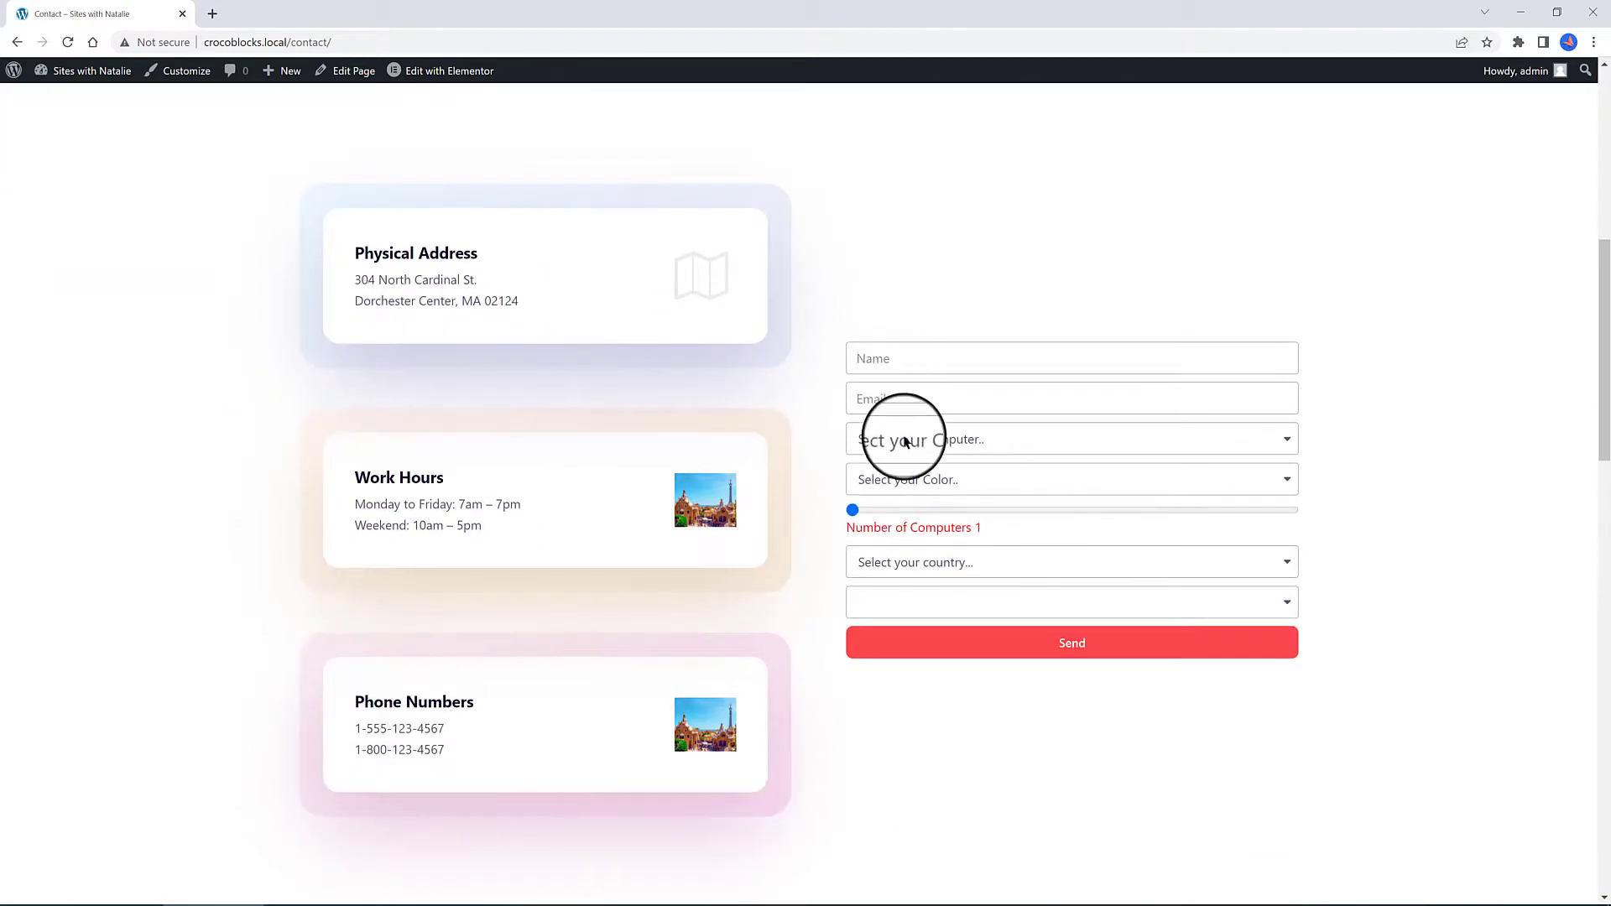
{"action": "left_click", "coordinate": [904, 443]}
{"action": "left_click", "coordinate": [891, 483]}
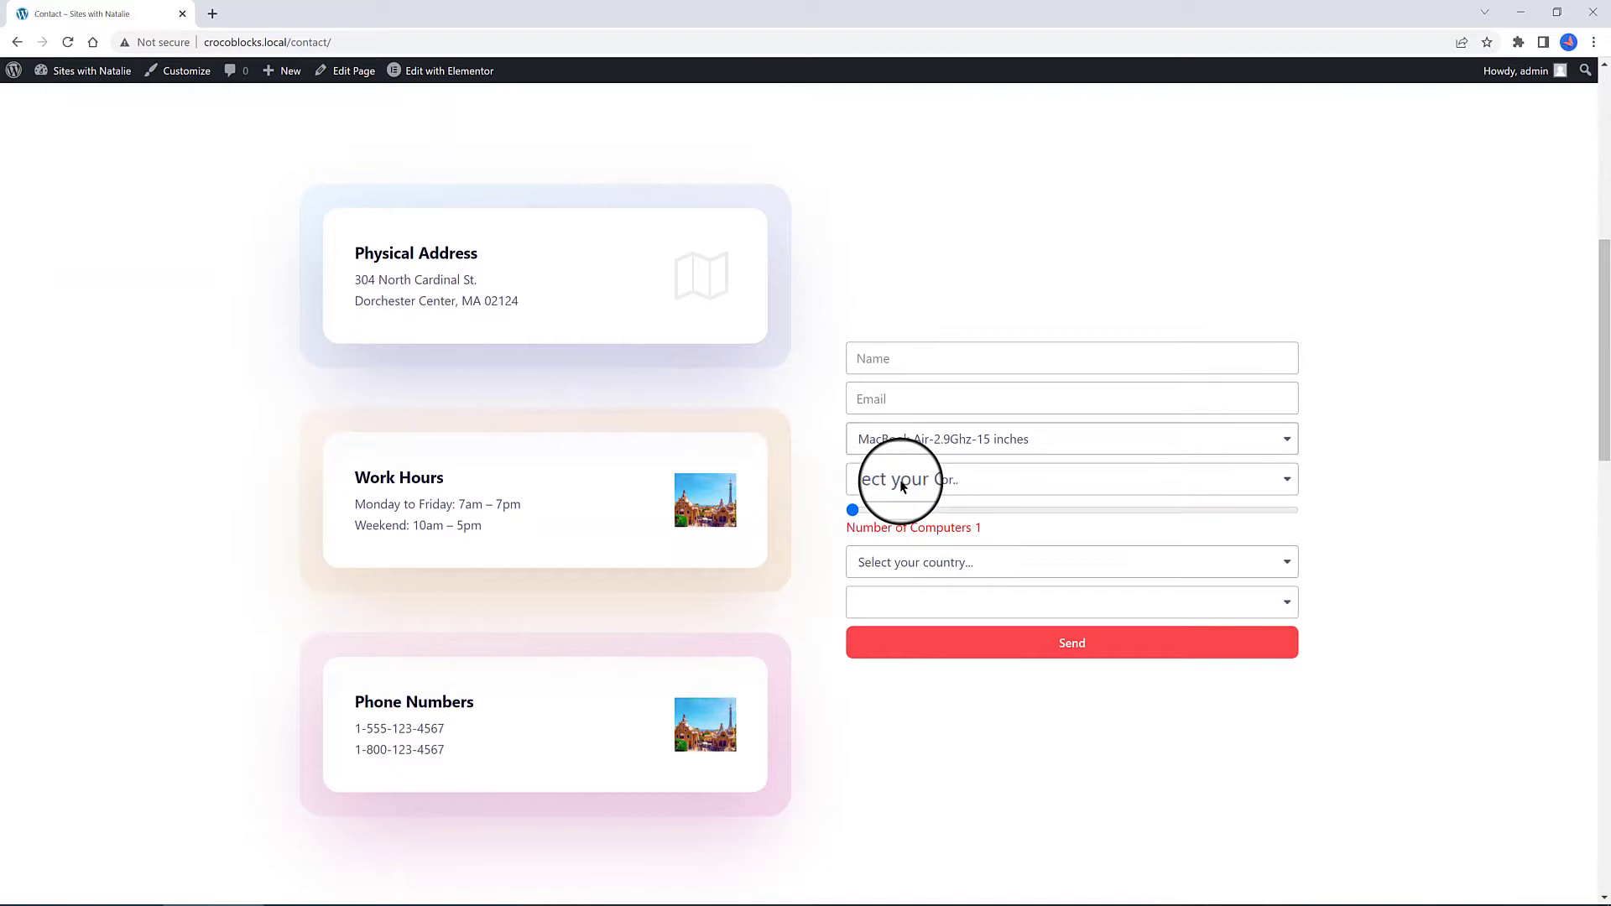
{"action": "left_click", "coordinate": [920, 485]}
{"action": "left_click", "coordinate": [881, 519]}
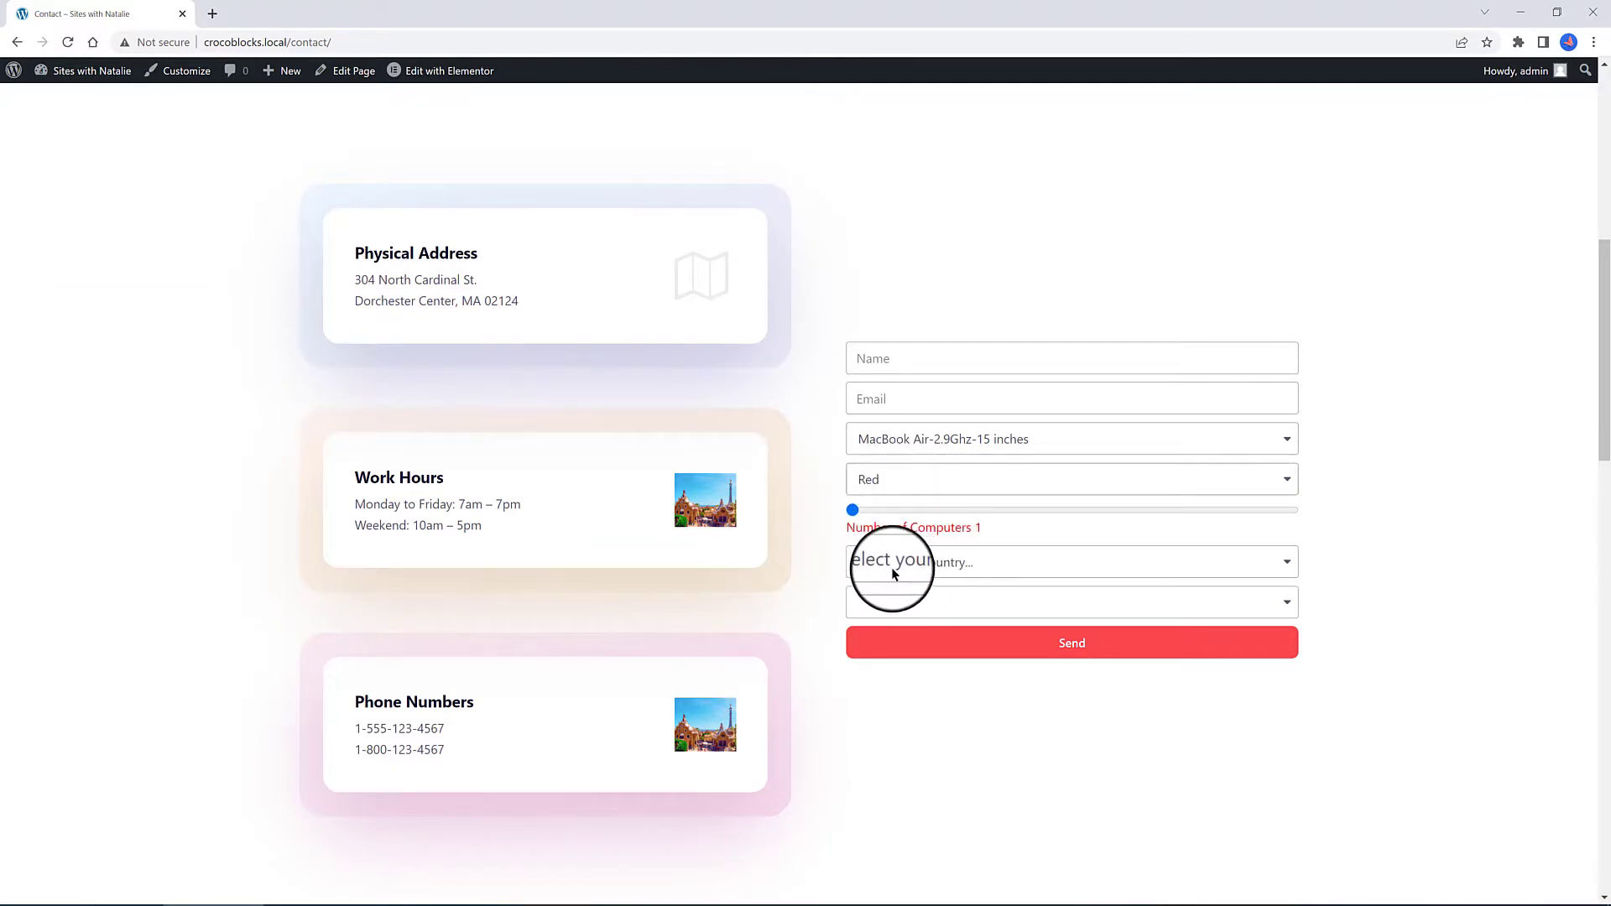
{"action": "left_click", "coordinate": [69, 43]}
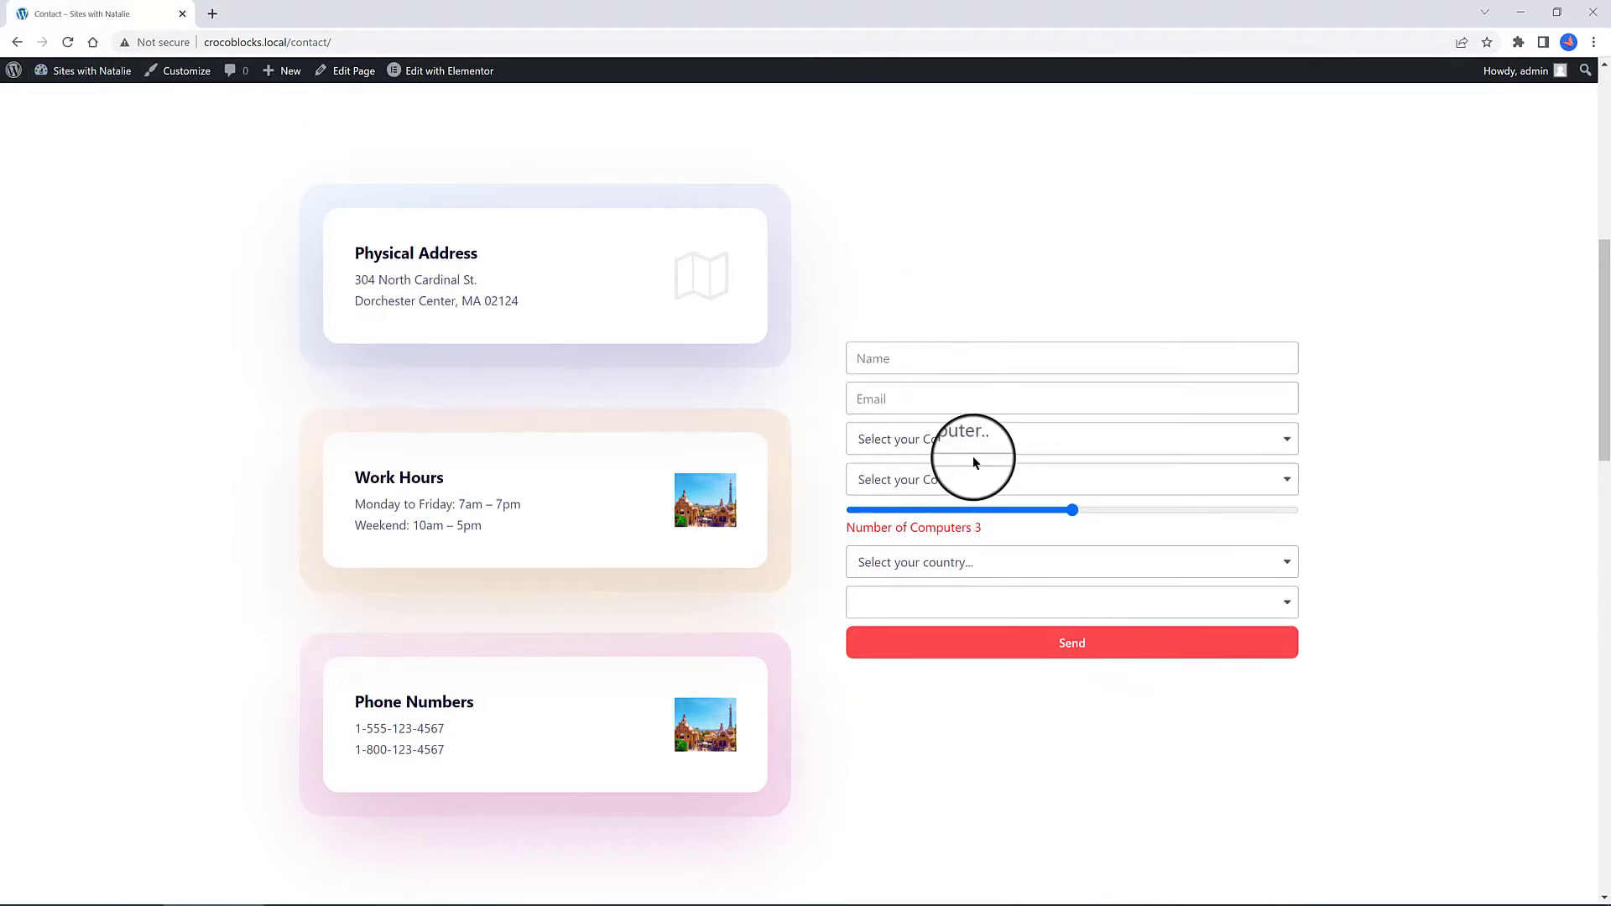
Step: Enter the name 'm', then choose MacBook Air-2.9Ghz-15 inches, Red, 3 computers and Portugal
{"action": "left_click", "coordinate": [875, 510]}
{"action": "left_click", "coordinate": [879, 364]}
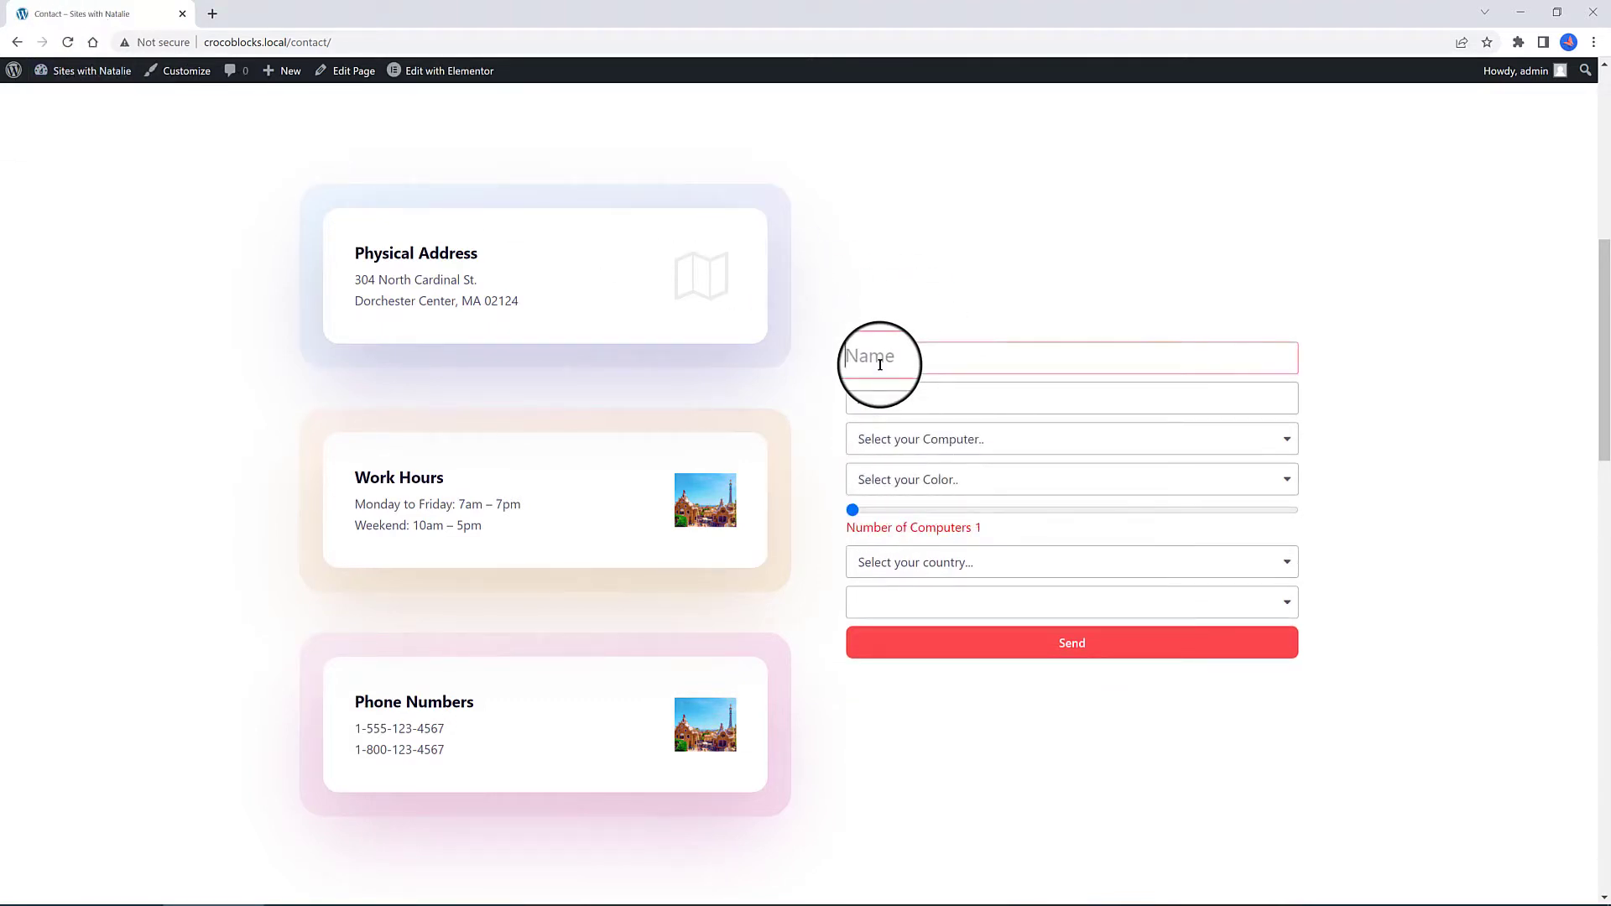
{"action": "type", "text": "mary"}
{"action": "left_click", "coordinate": [918, 441]}
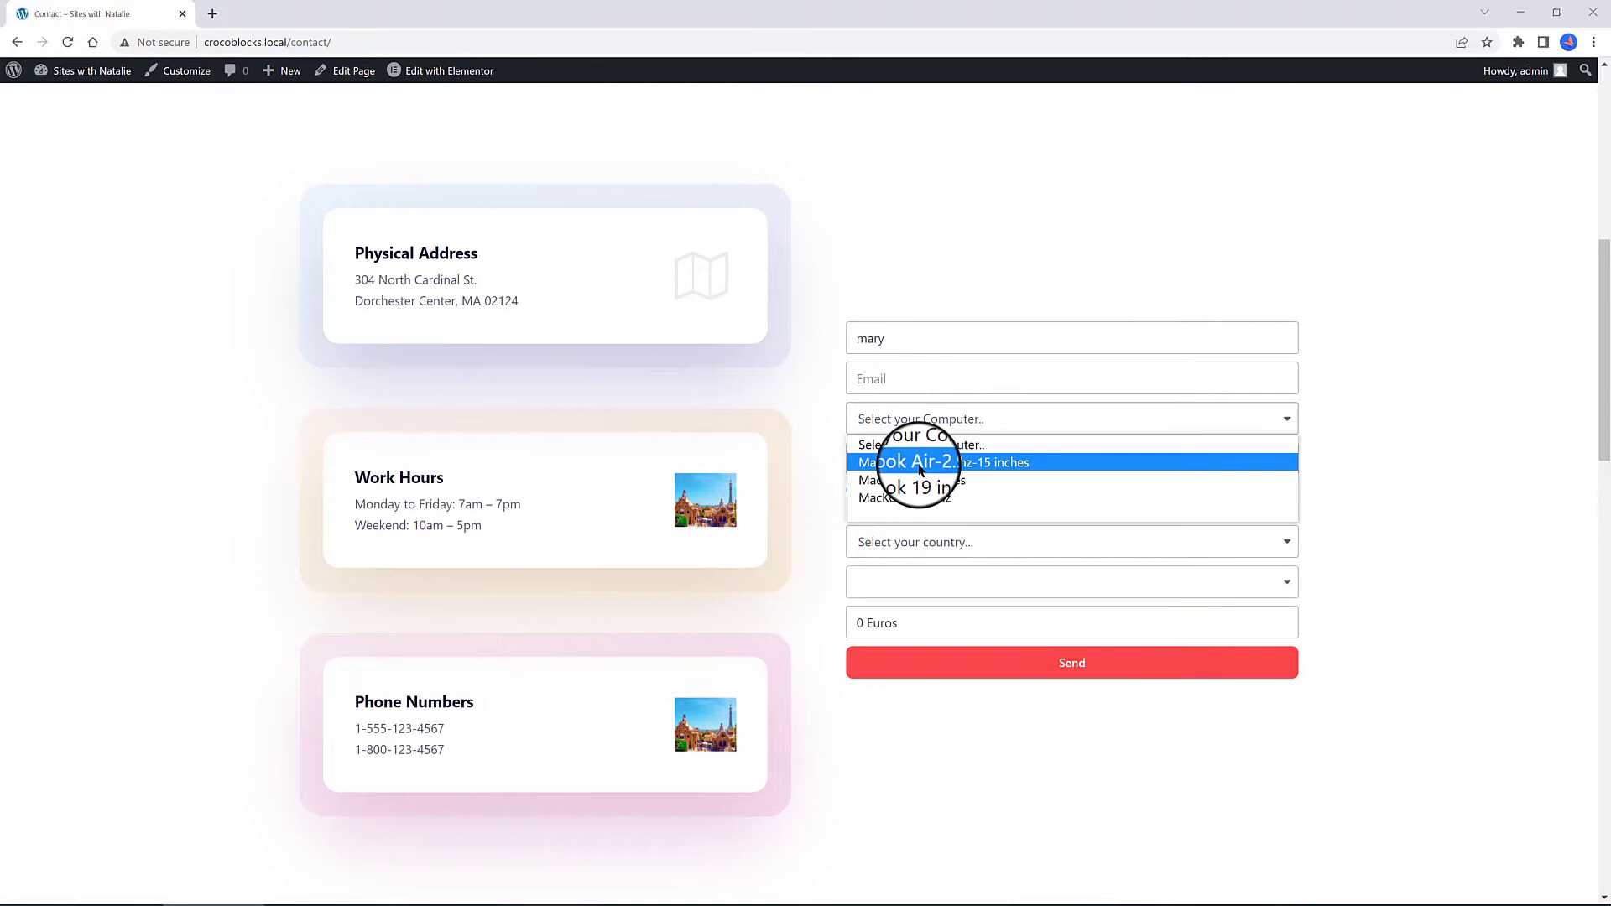
{"action": "left_click", "coordinate": [918, 464]}
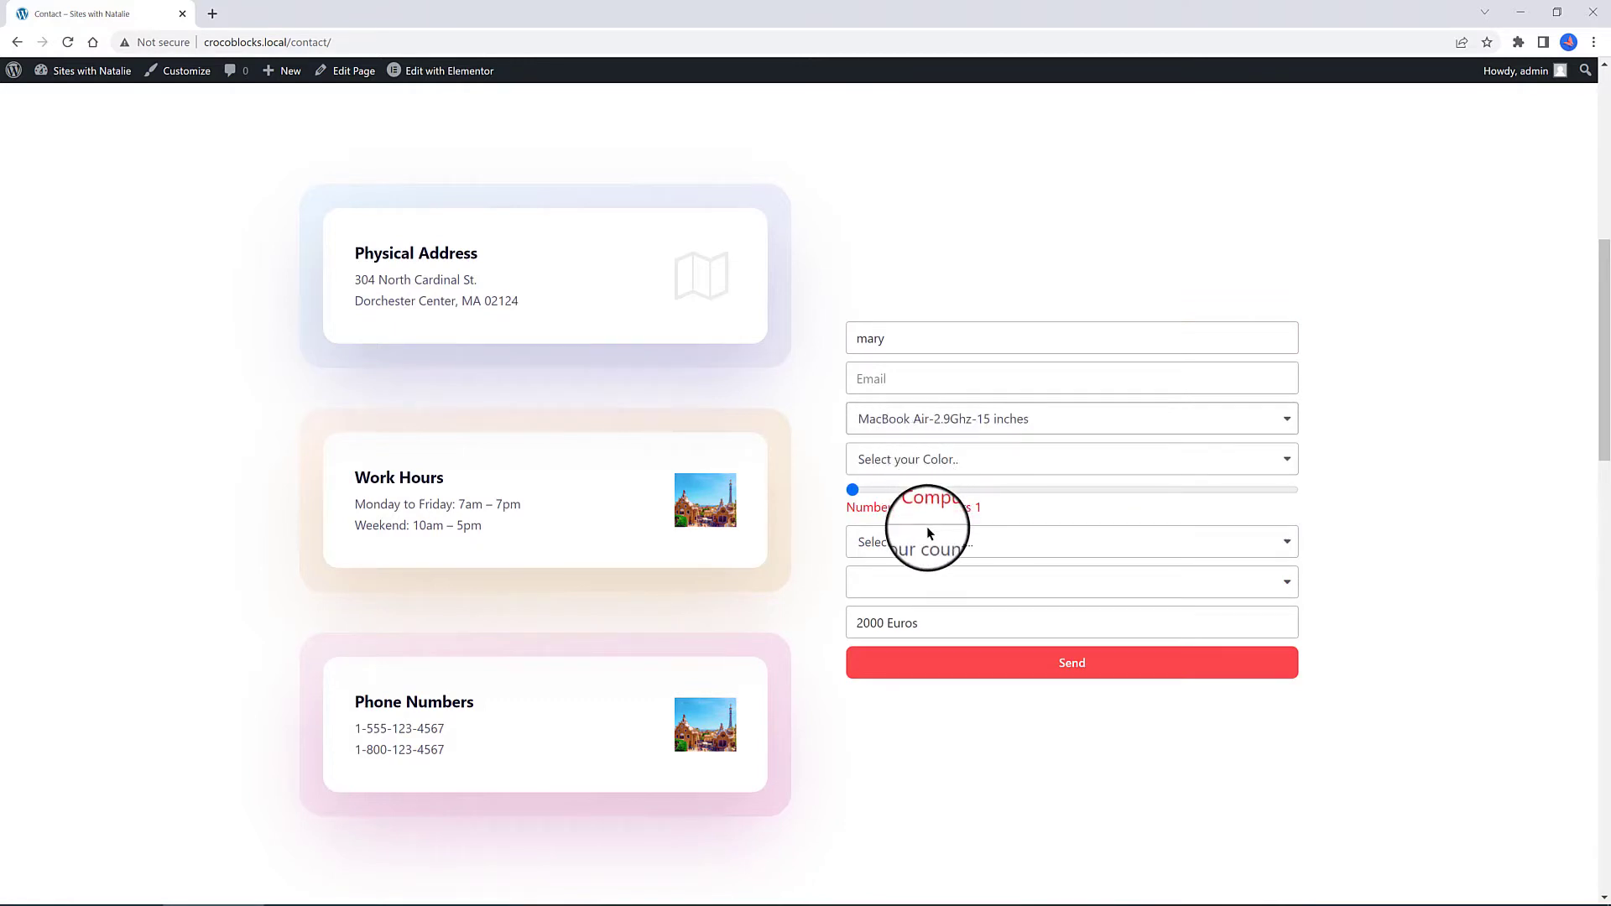
{"action": "left_click", "coordinate": [923, 466]}
{"action": "left_click", "coordinate": [884, 499]}
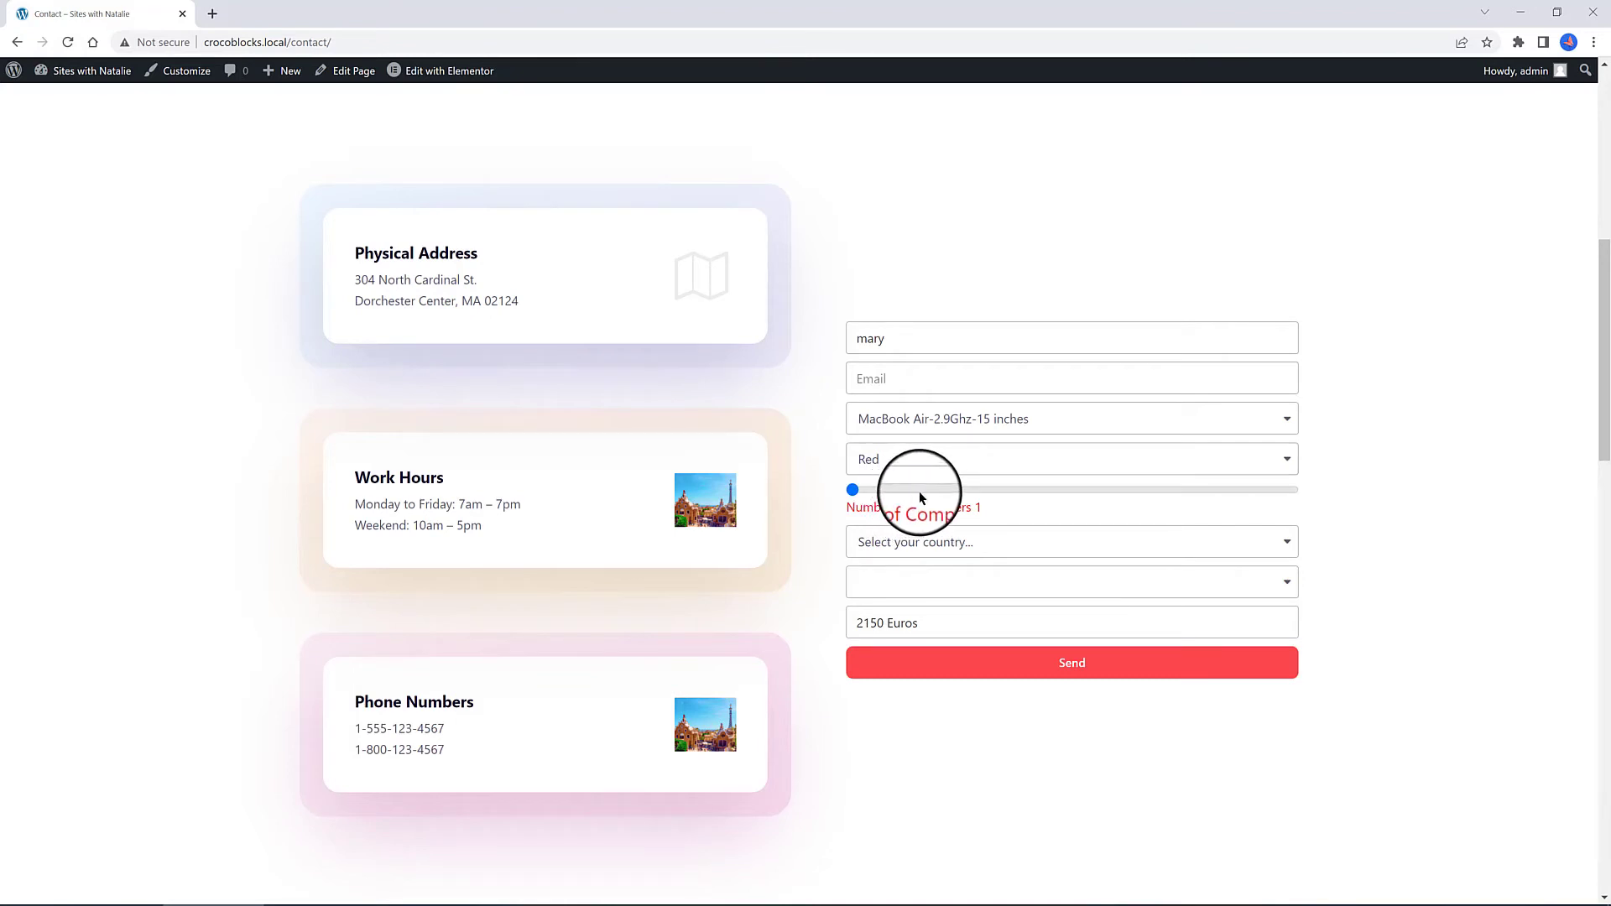
{"action": "left_click", "coordinate": [920, 490]}
{"action": "left_click", "coordinate": [1043, 493]}
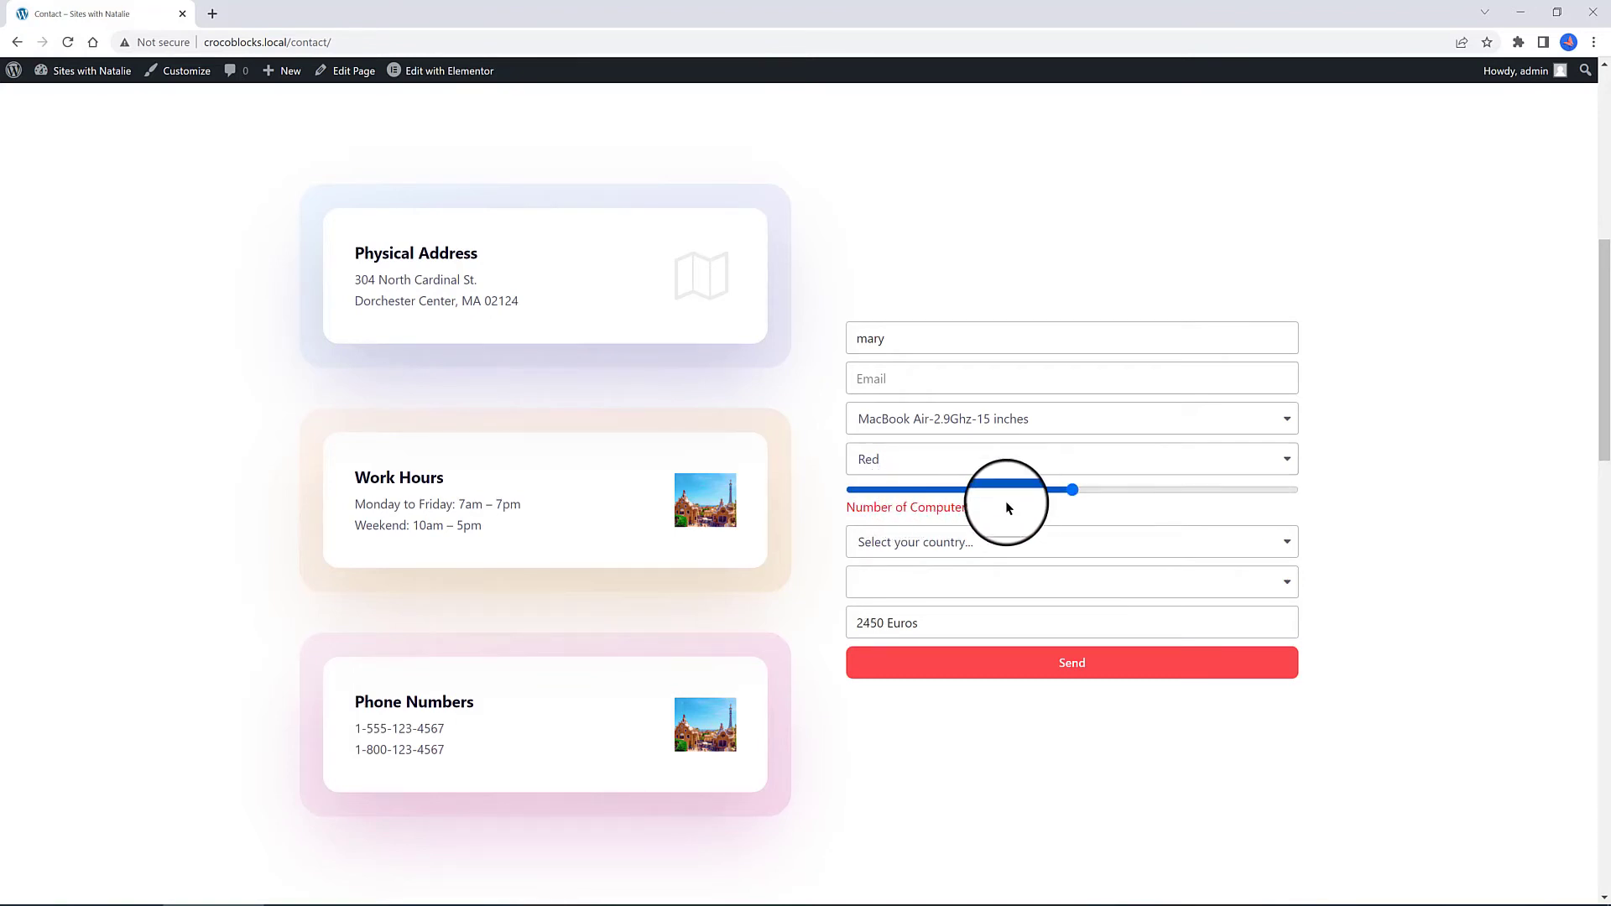
{"action": "left_click", "coordinate": [956, 542]}
{"action": "left_click", "coordinate": [890, 623]}
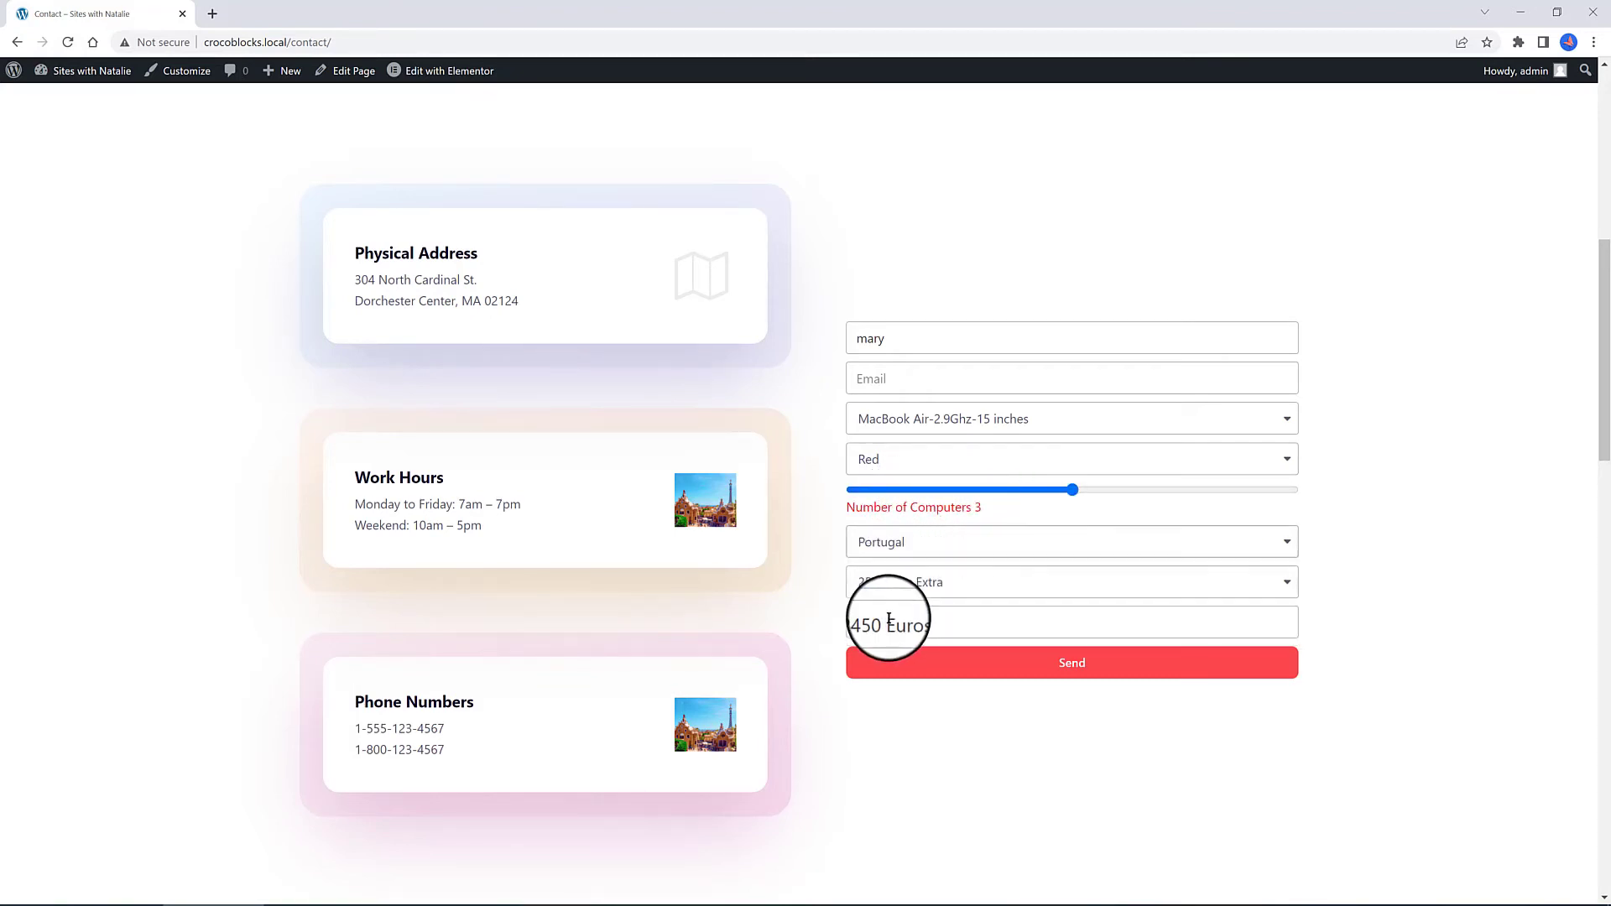